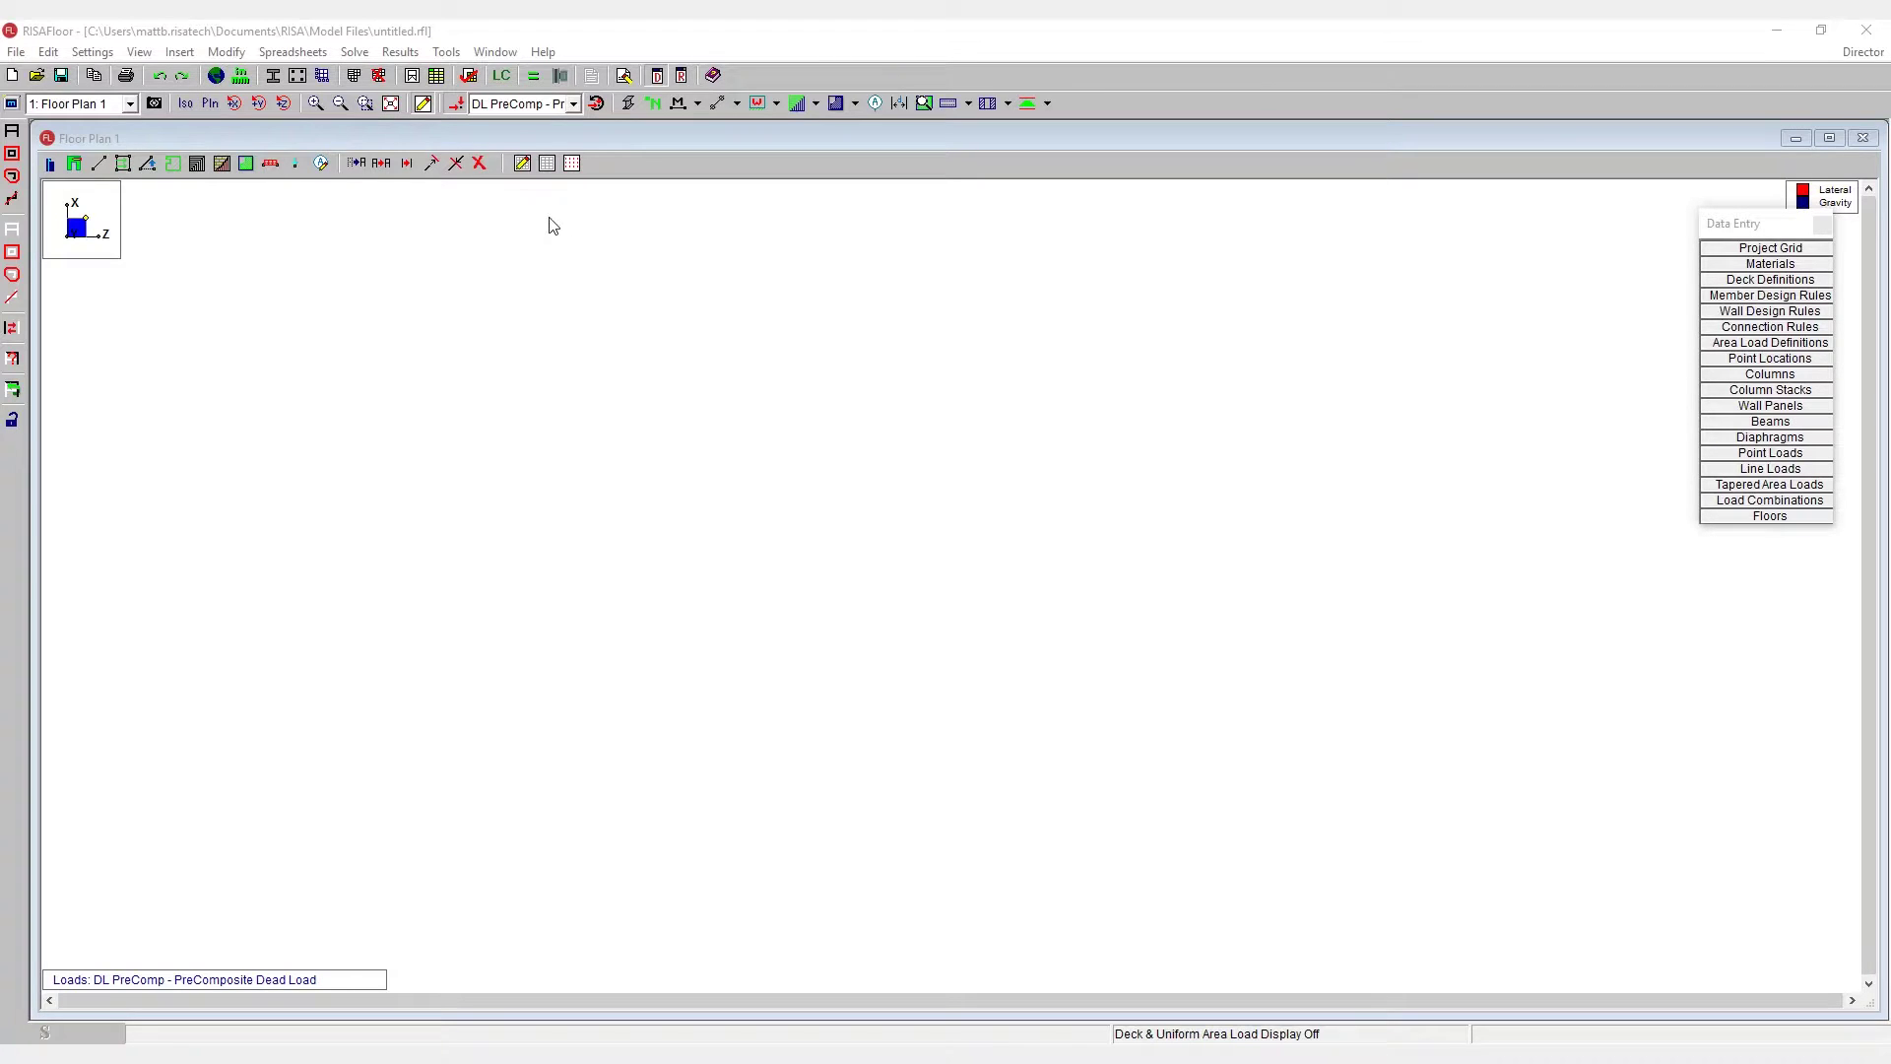
# - Toggle the drawing grid, then review the Z increments value 5@25 in the grid generator
pyautogui.click(548, 165)
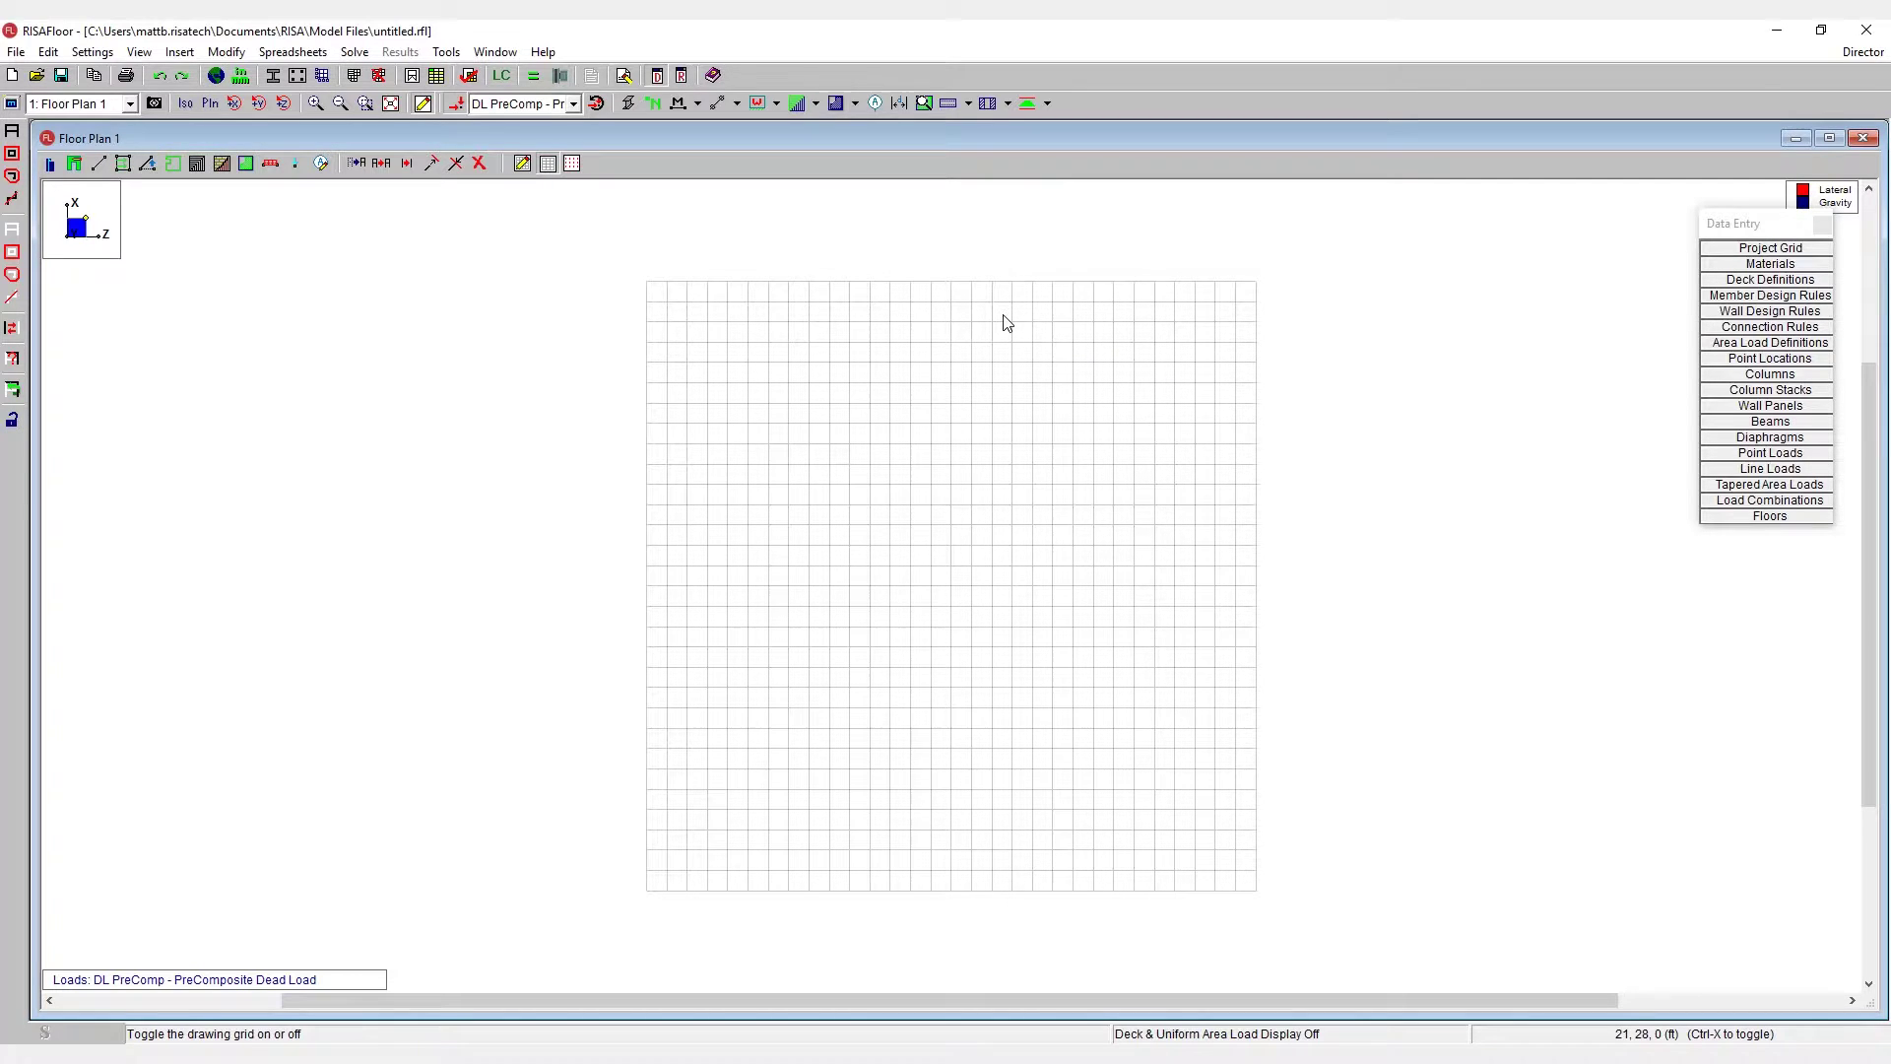
pyautogui.click(548, 166)
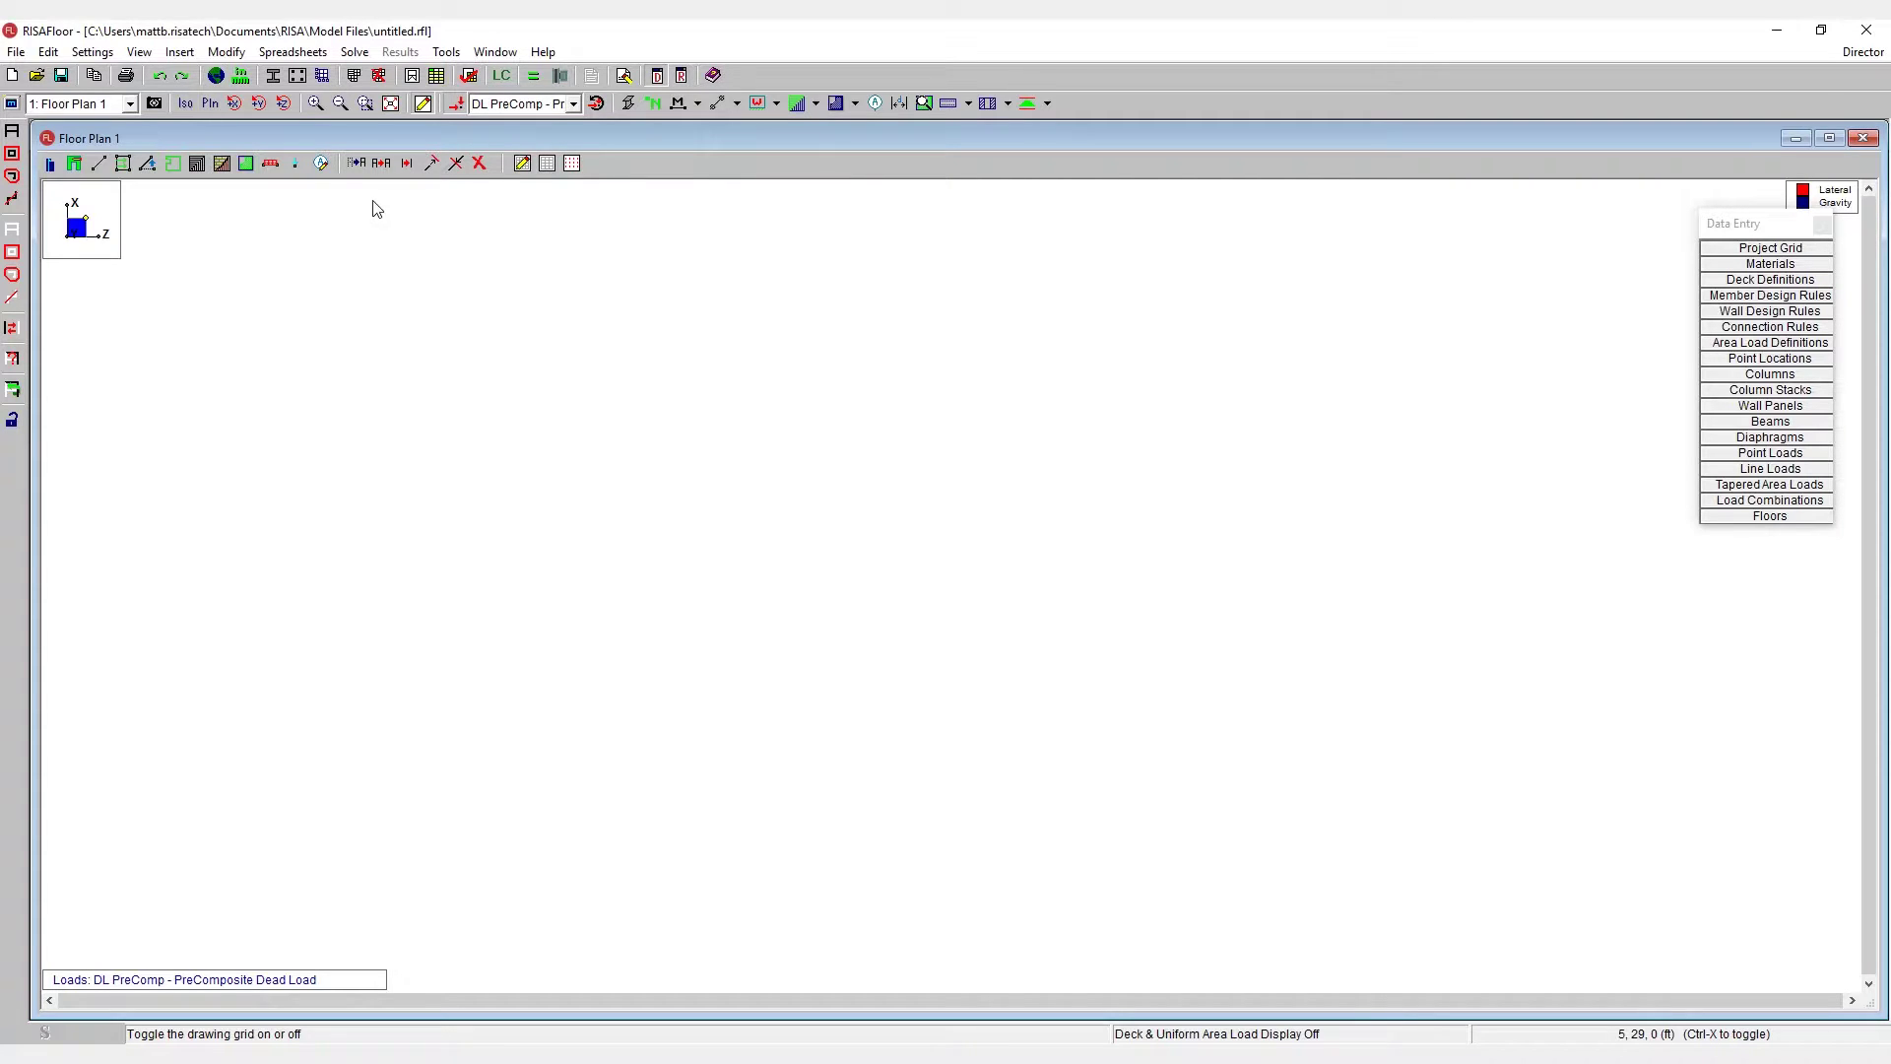
pyautogui.click(321, 168)
pyautogui.moveTo(237, 214); pyautogui.dragTo(323, 225)
pyautogui.moveTo(350, 385); pyautogui.dragTo(238, 380)
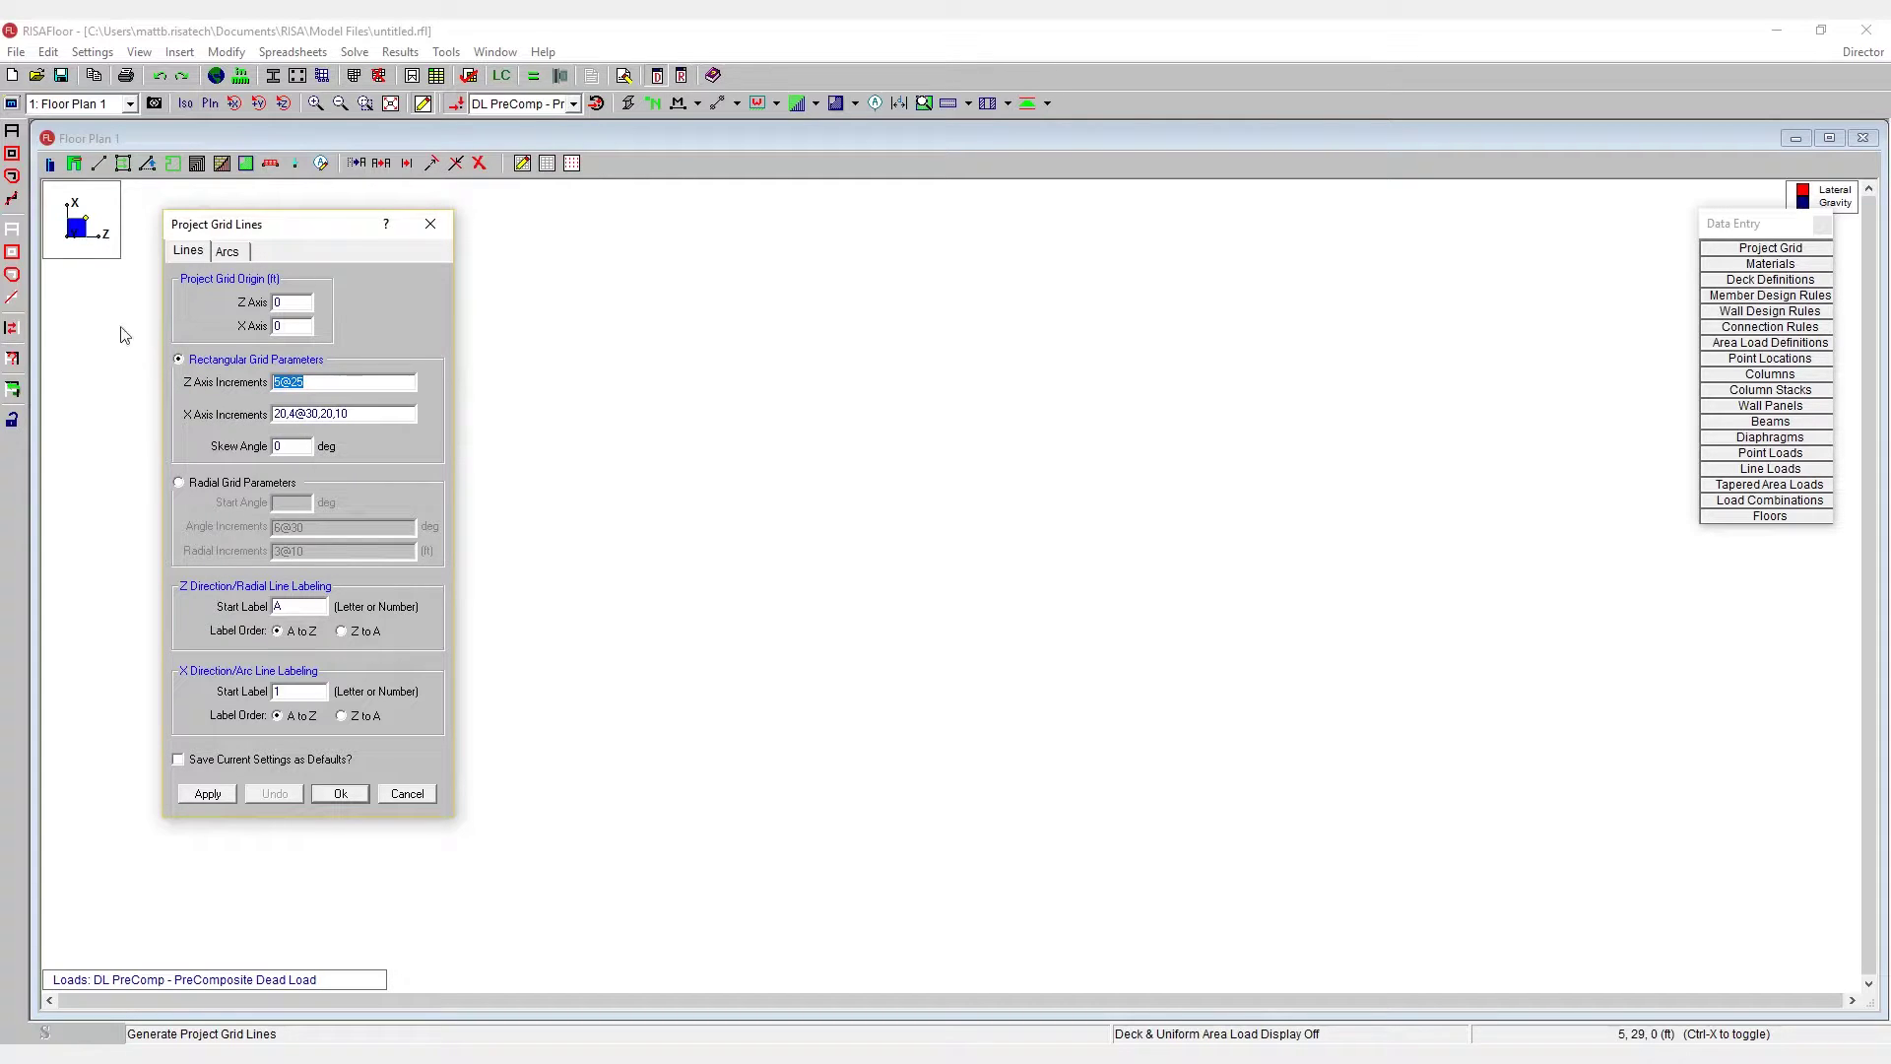
pyautogui.click(328, 383)
pyautogui.moveTo(324, 384); pyautogui.dragTo(229, 385)
pyautogui.click(318, 383)
# - Check X increments 20,4@30,20,10, generate grid lines 1–6 by A–H, then undo them
pyautogui.moveTo(280, 416)
pyautogui.mouseDown()
pyautogui.moveTo(379, 415)
pyautogui.moveTo(280, 416)
pyautogui.mouseUp()
pyautogui.click(379, 415)
pyautogui.click(299, 415)
pyautogui.press('Left')
pyautogui.press('Left')
pyautogui.doubleClick(347, 412)
pyautogui.click(328, 384)
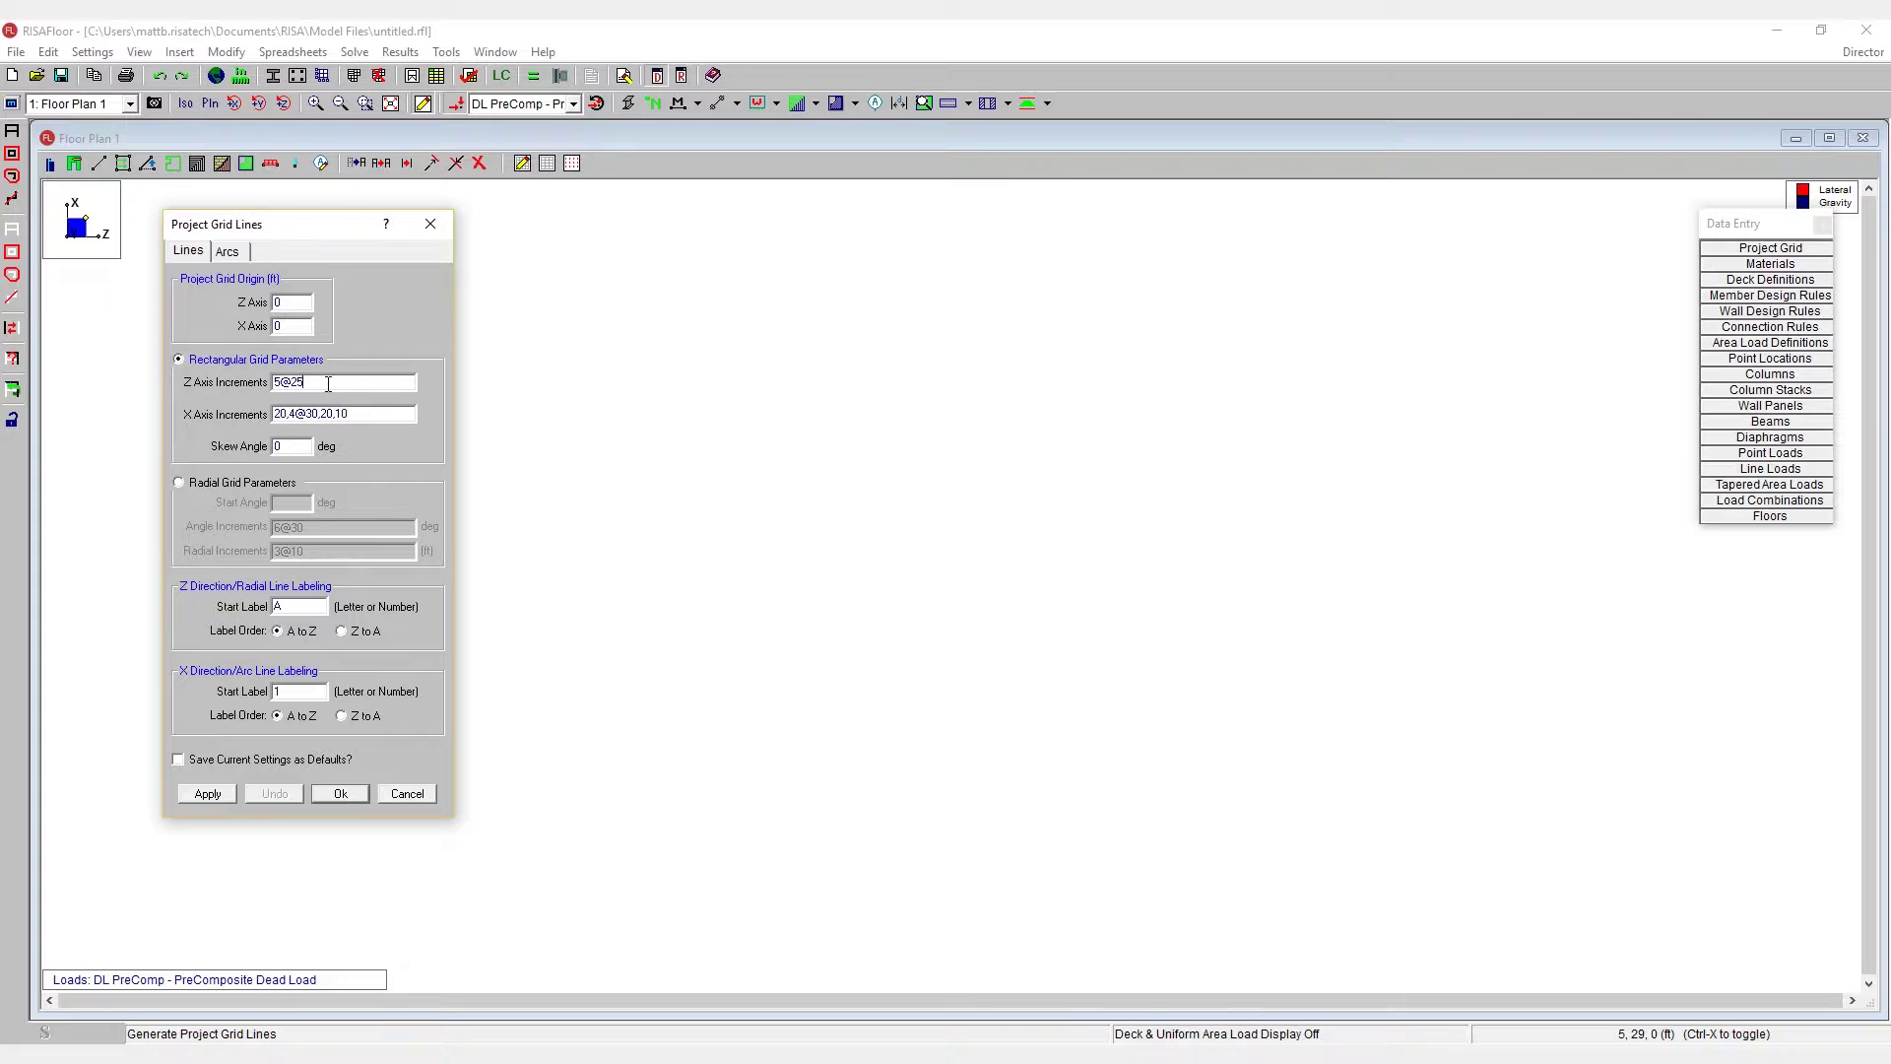
pyautogui.click(209, 796)
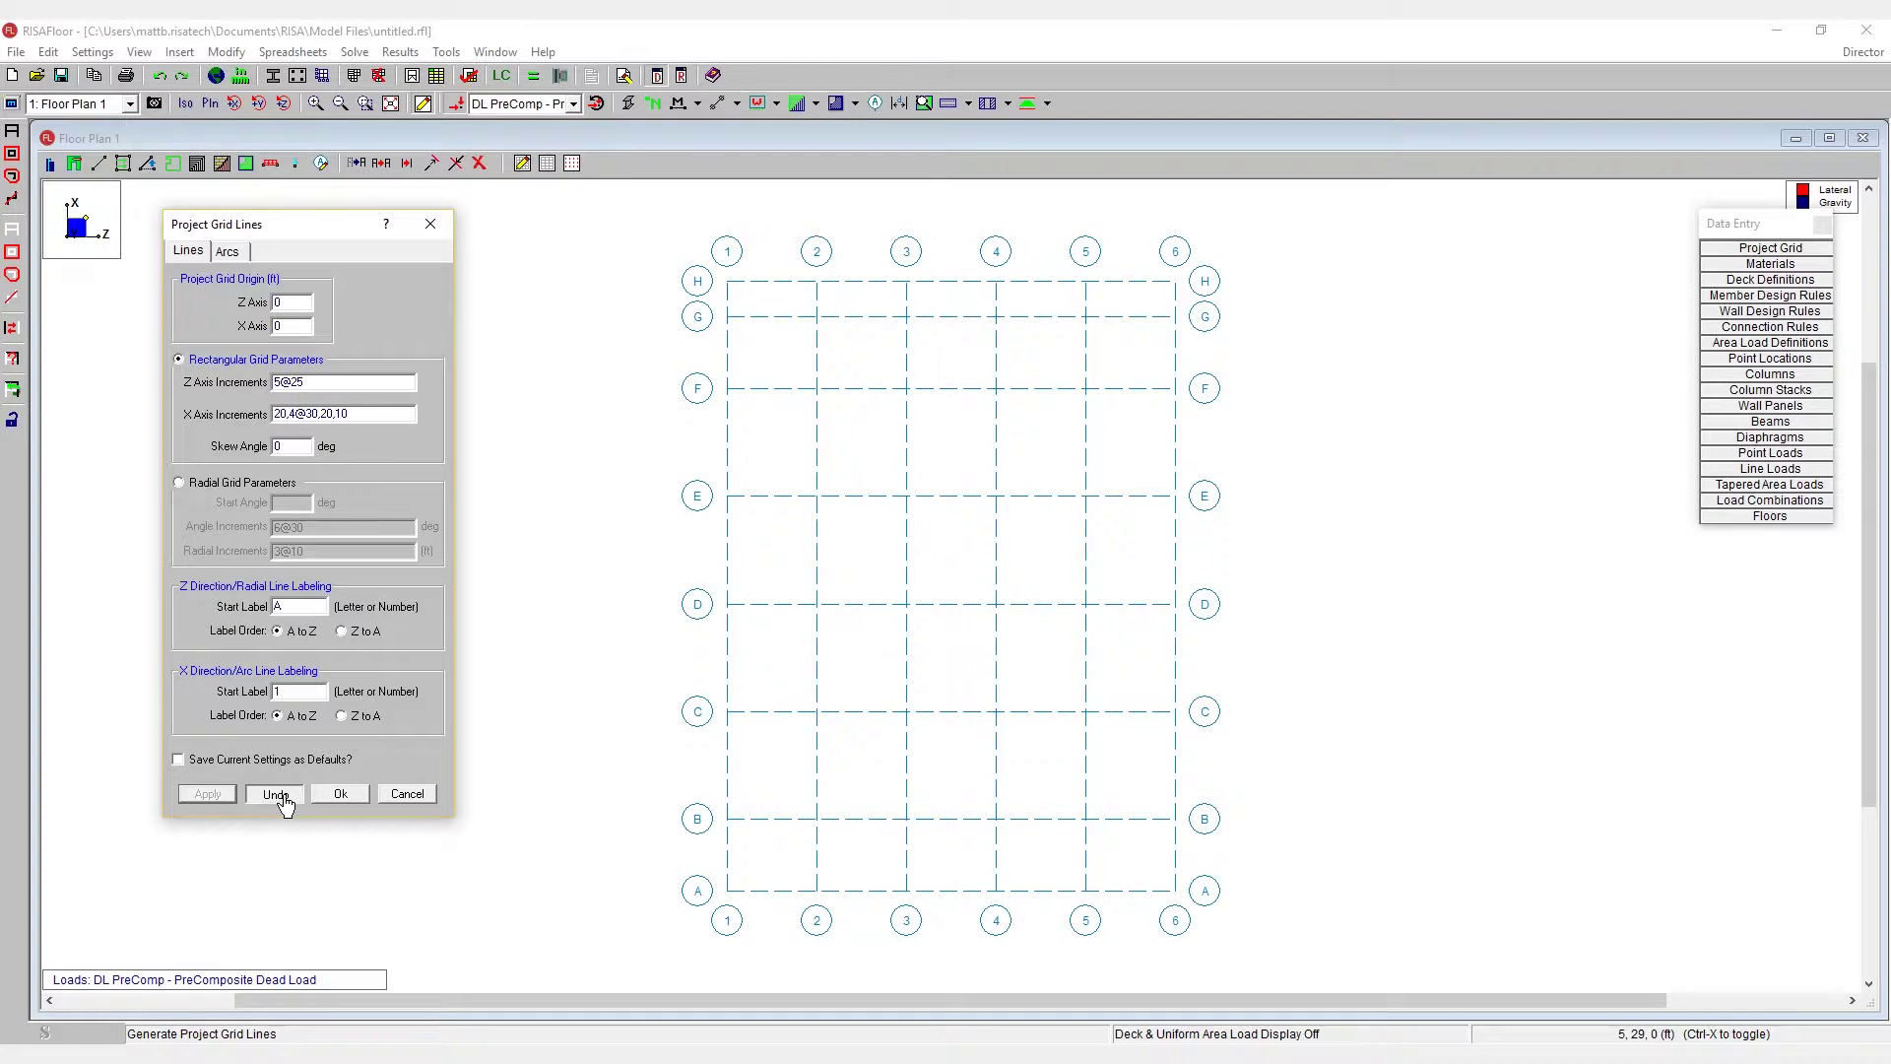
pyautogui.click(275, 795)
# - Swap increments to Z 20,4@30,20,10 and X 5@25, then generate the 1–8 by A–F grid
pyautogui.click(217, 801)
pyautogui.click(276, 794)
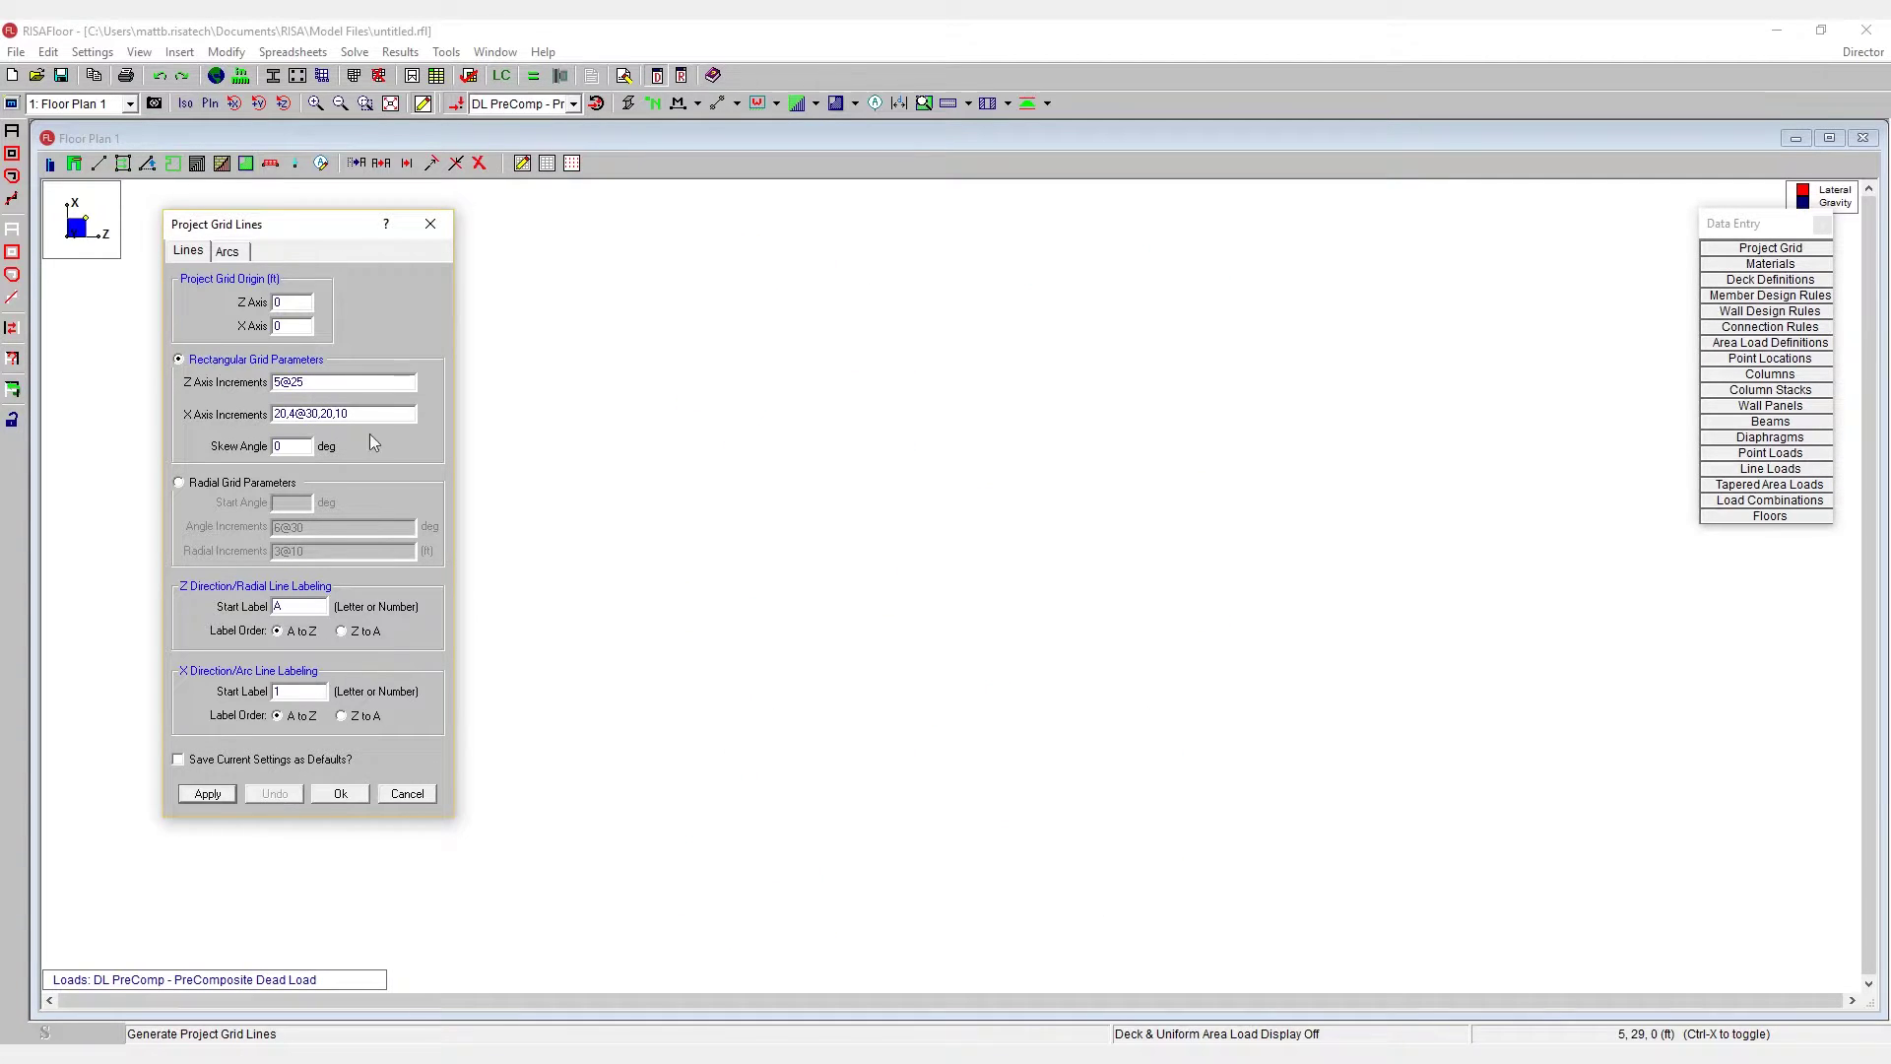
pyautogui.moveTo(361, 417); pyautogui.dragTo(207, 403)
pyautogui.hotkey('ctrl', 'c')
pyautogui.press('Delete')
pyautogui.moveTo(325, 385); pyautogui.dragTo(258, 384)
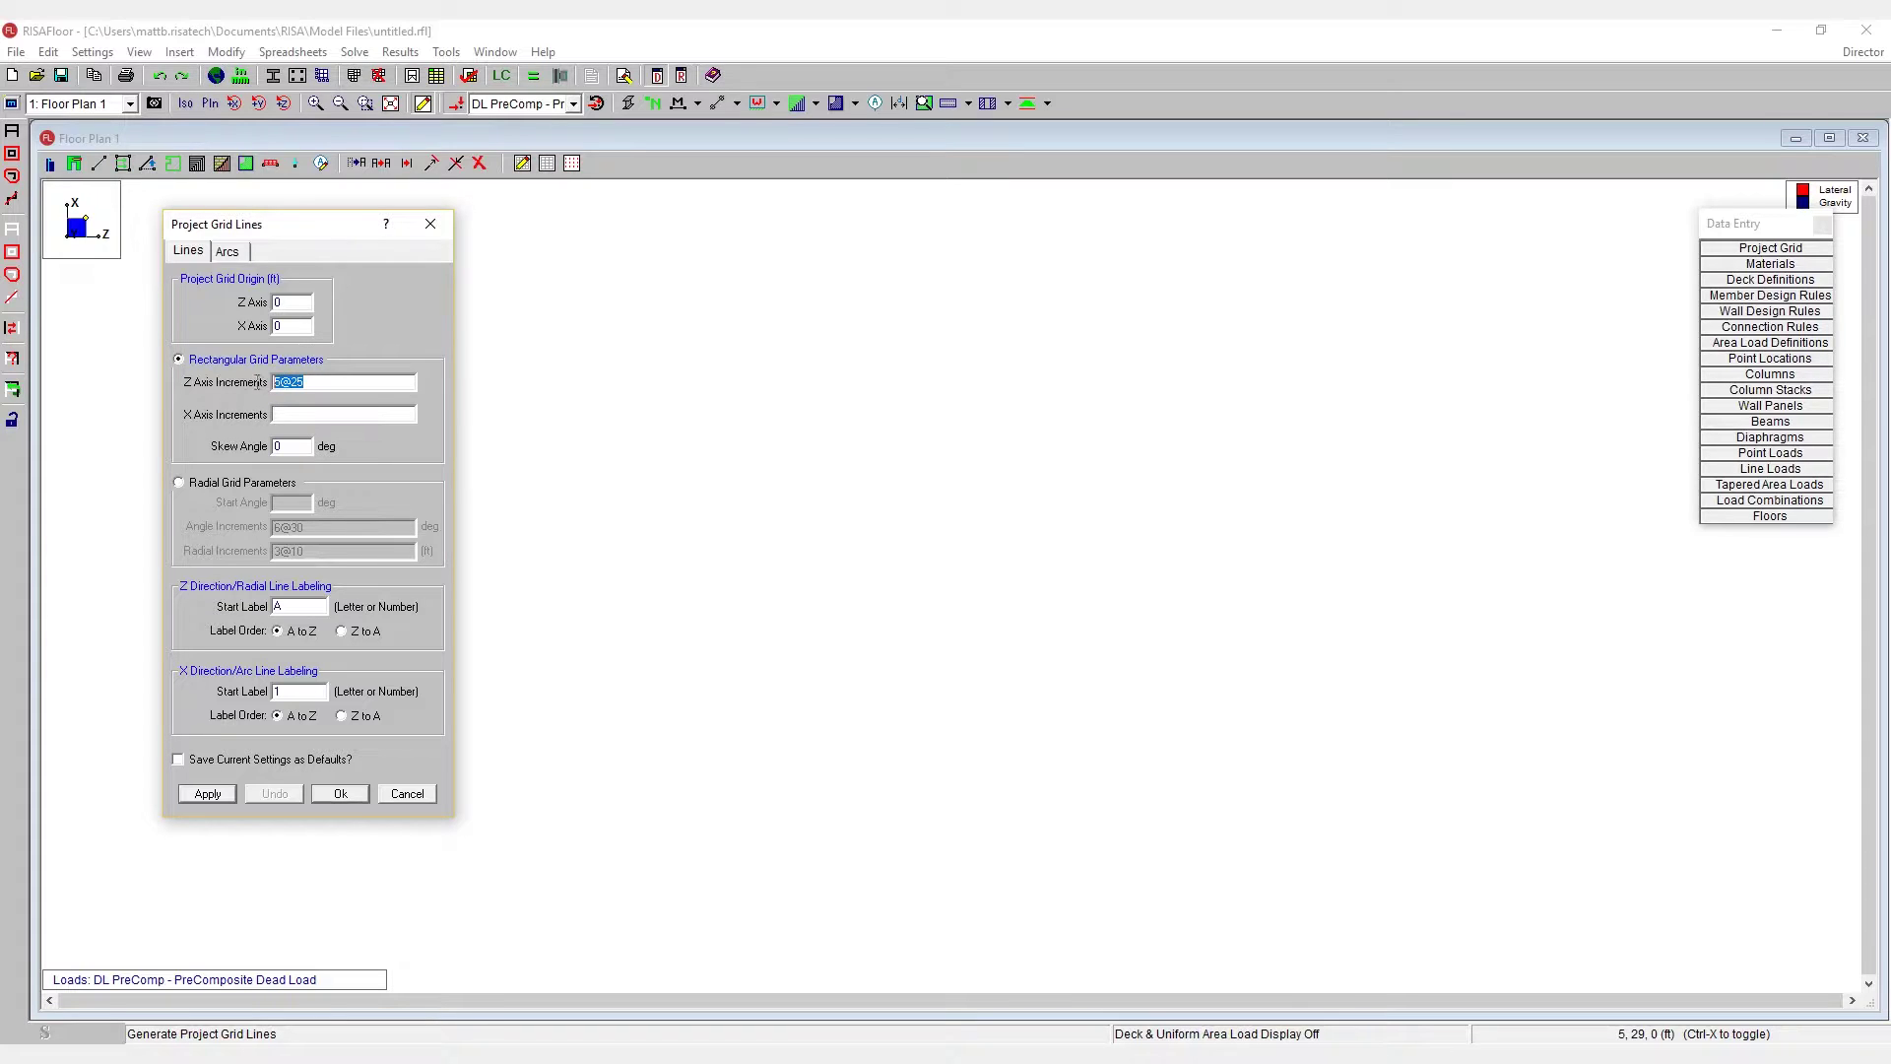
pyautogui.hotkey('ctrl', 'v')
pyautogui.click(331, 416)
pyautogui.write('5@25')
pyautogui.click(210, 793)
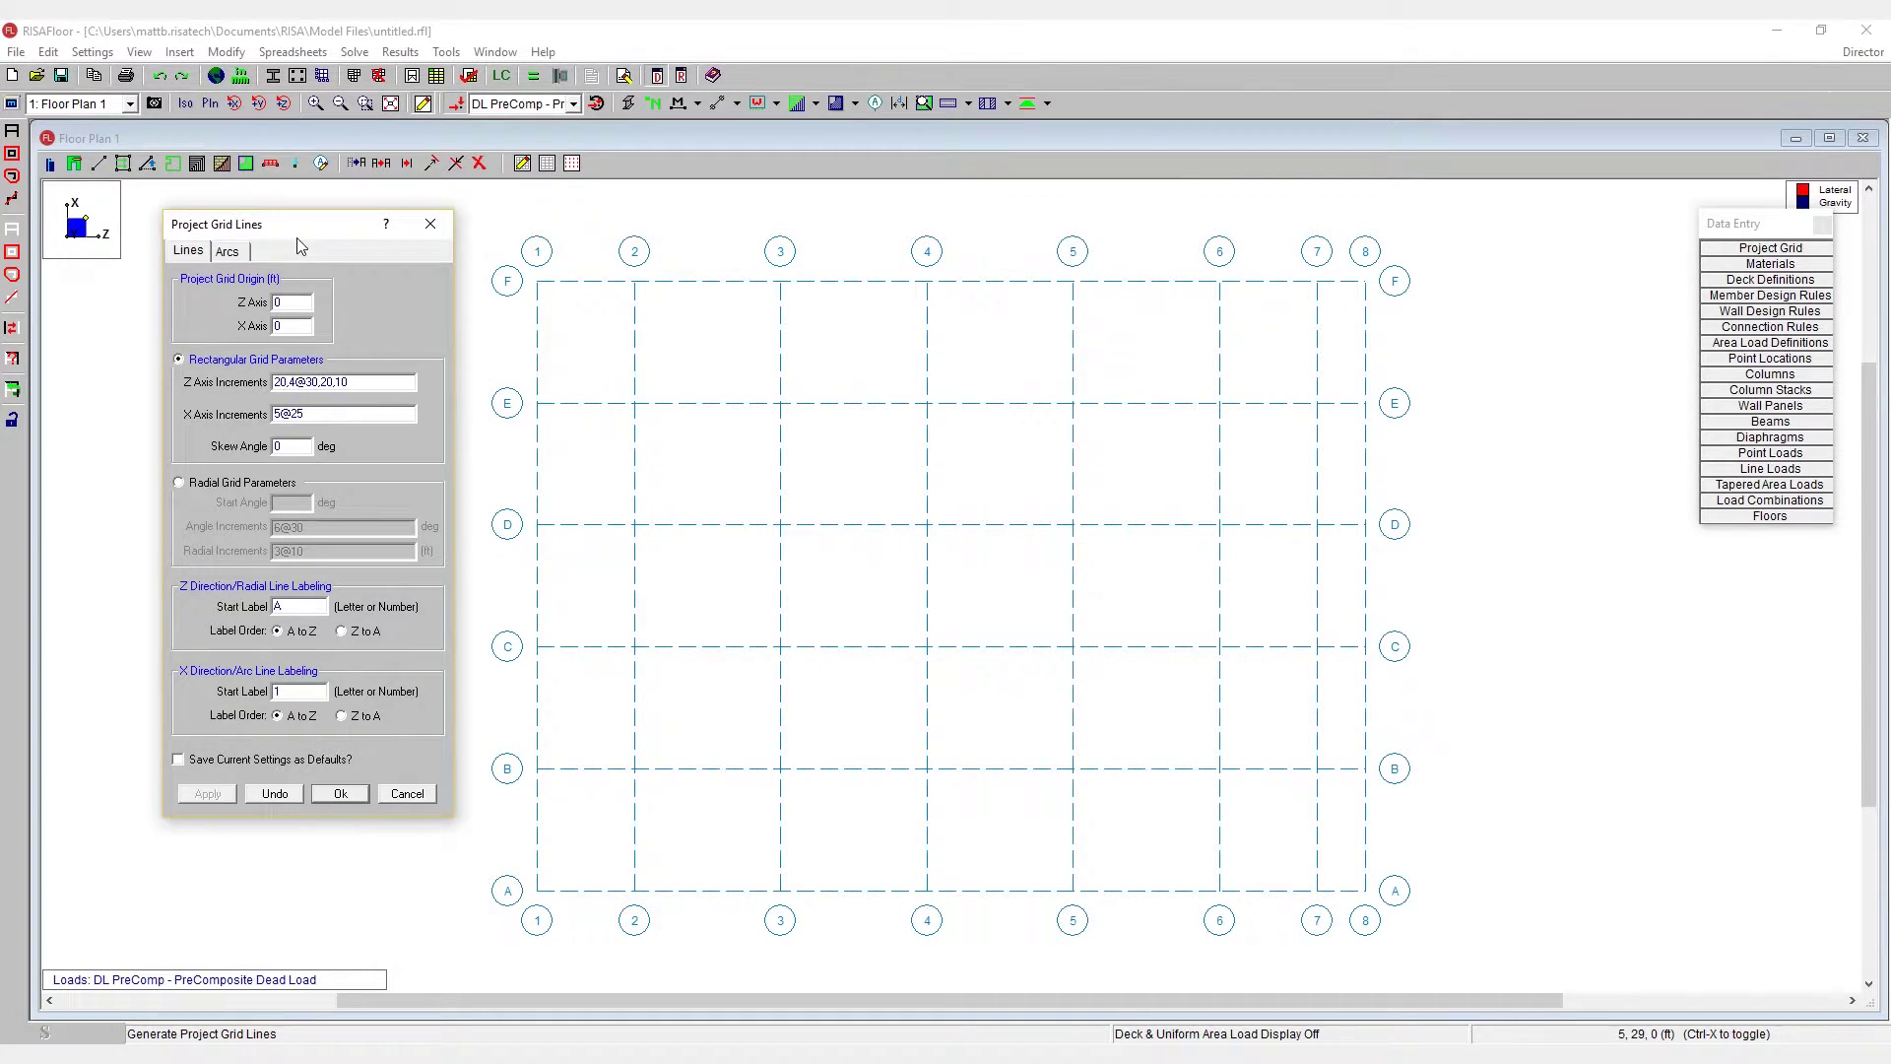
# - Try a 3@20 radial arc grid, then a 6-spoke version, removing each afterward
pyautogui.click(231, 256)
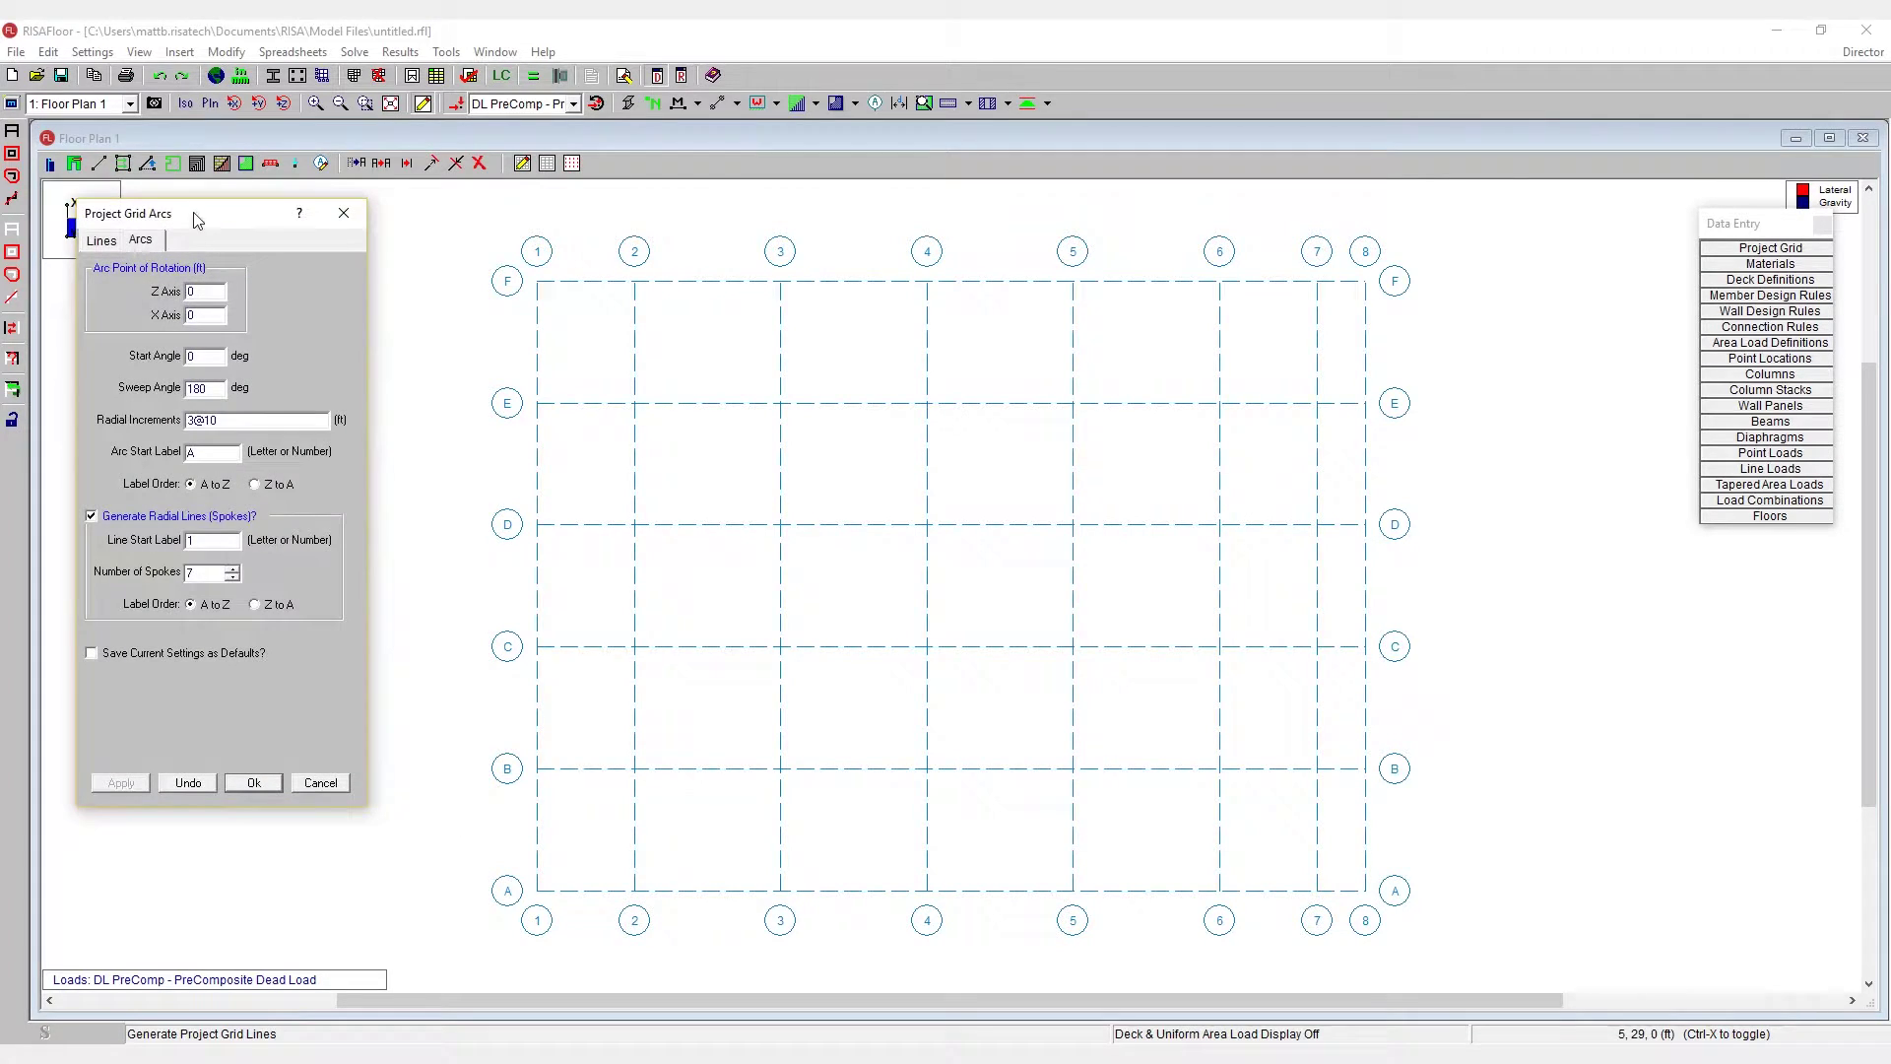
pyautogui.click(187, 785)
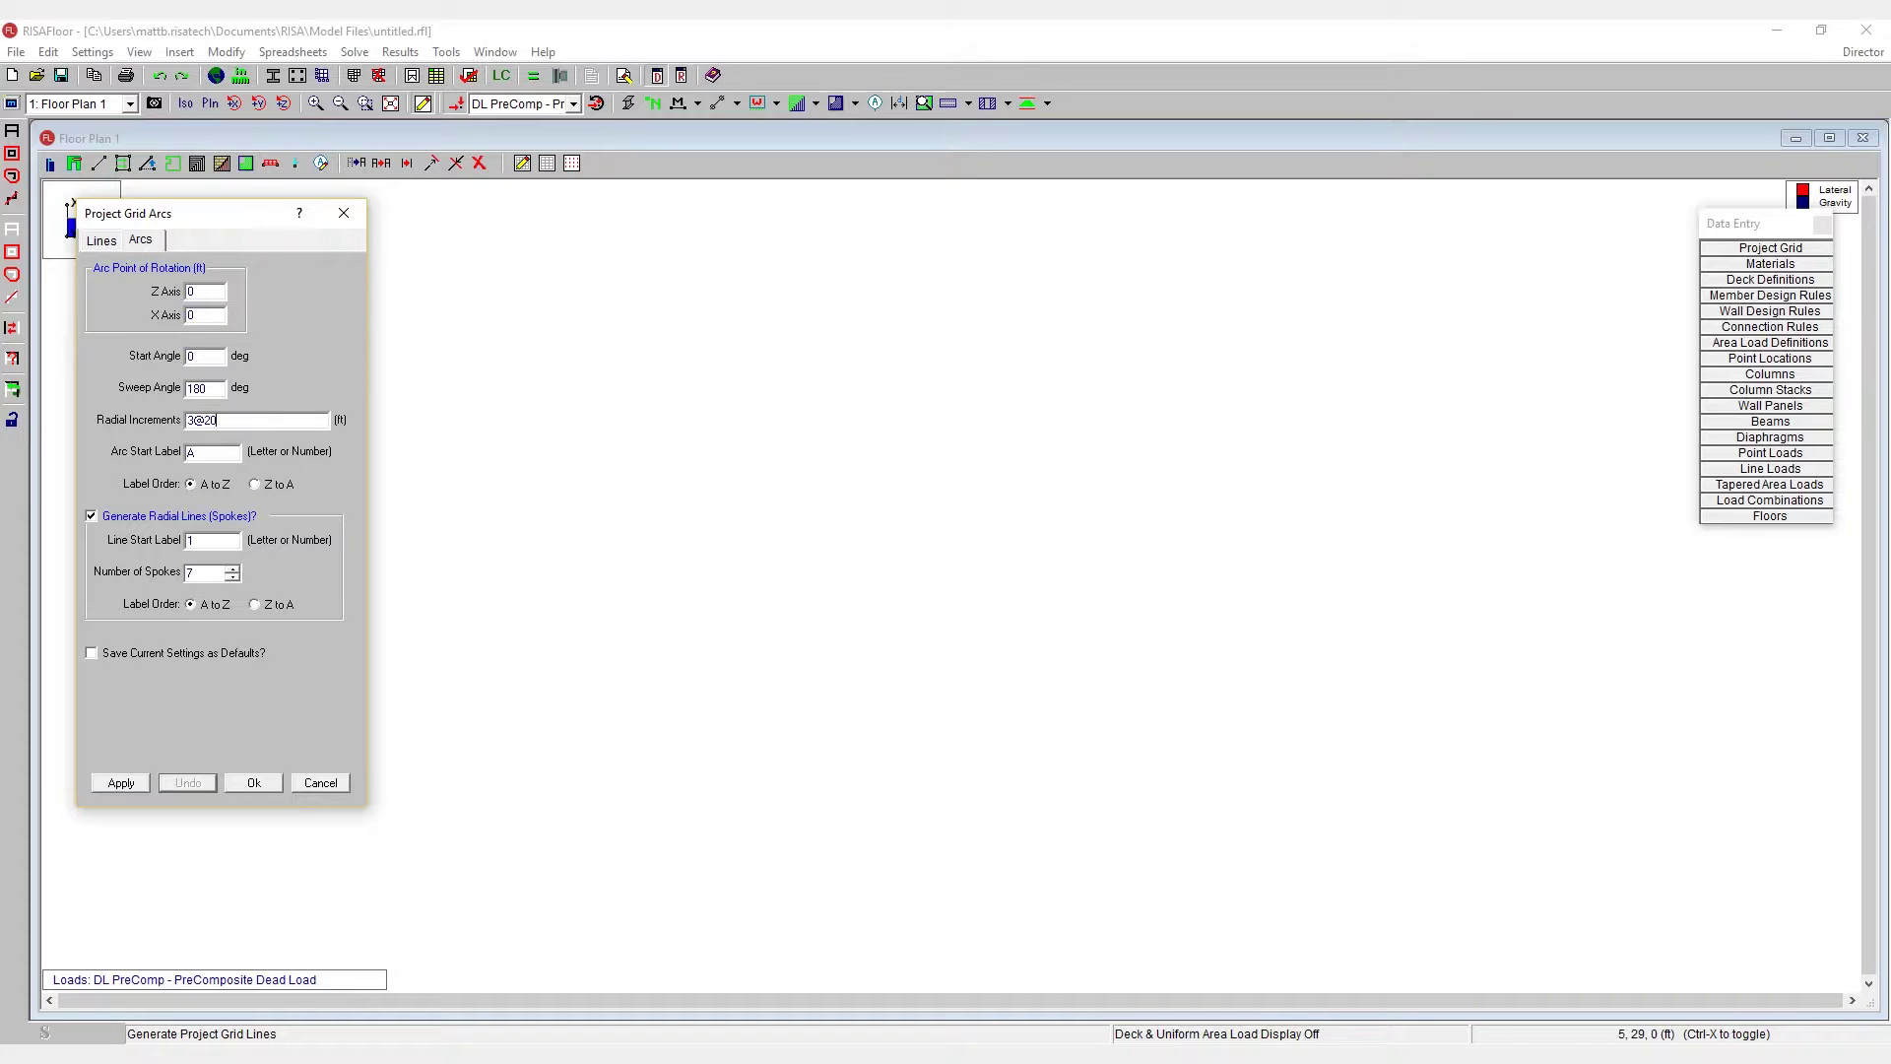
pyautogui.click(256, 421)
pyautogui.click(123, 785)
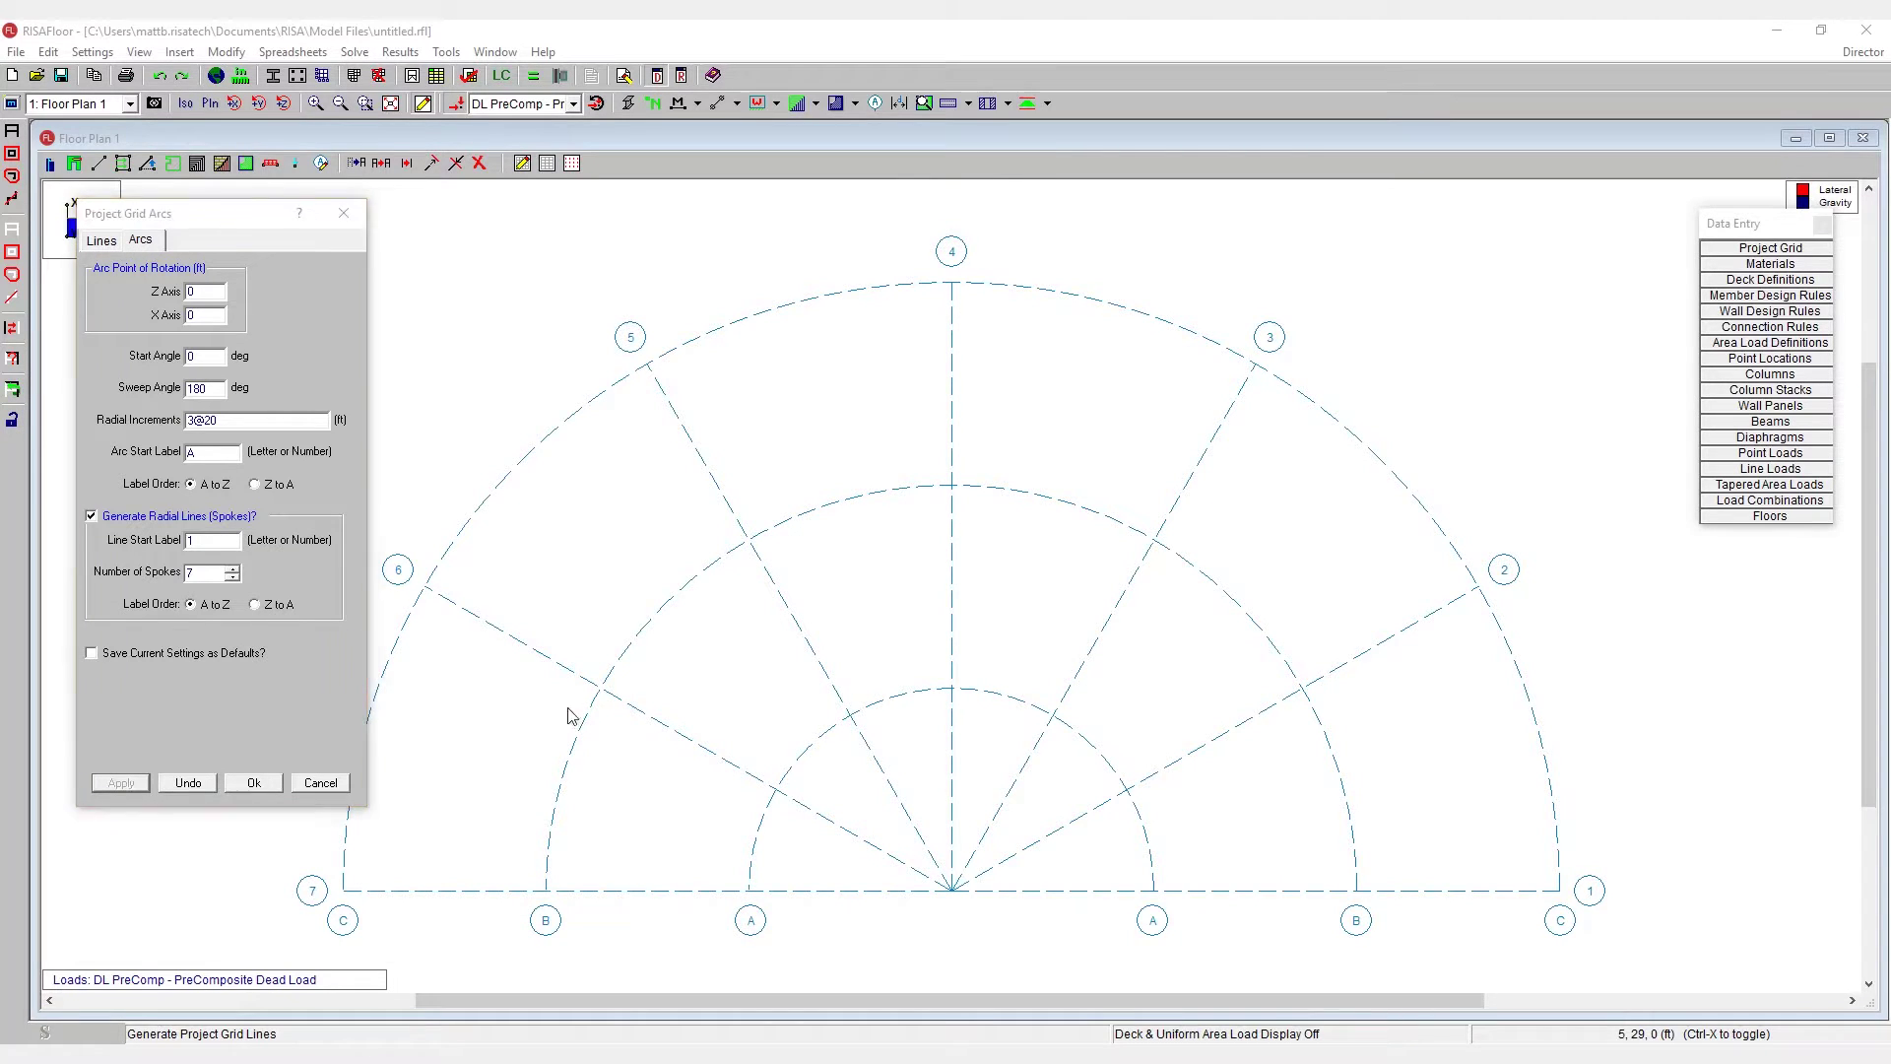
pyautogui.click(188, 782)
pyautogui.click(234, 578)
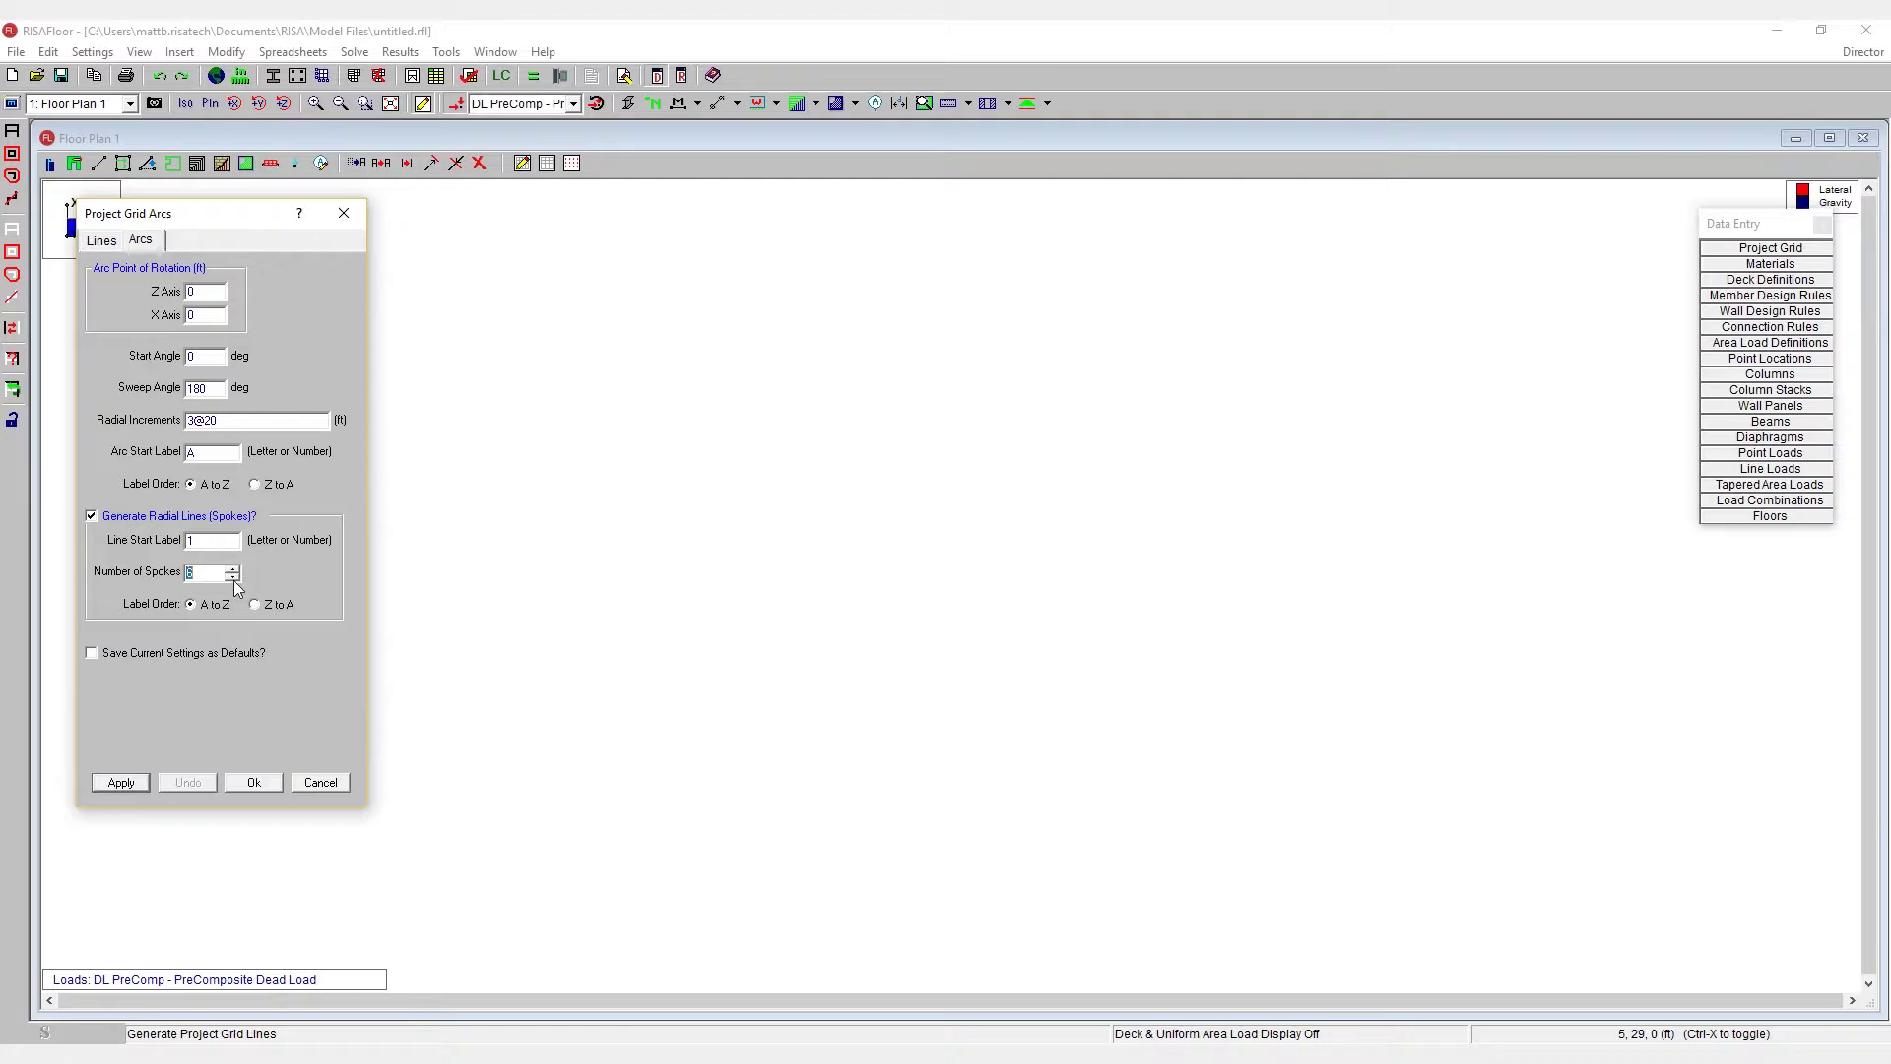
pyautogui.click(122, 785)
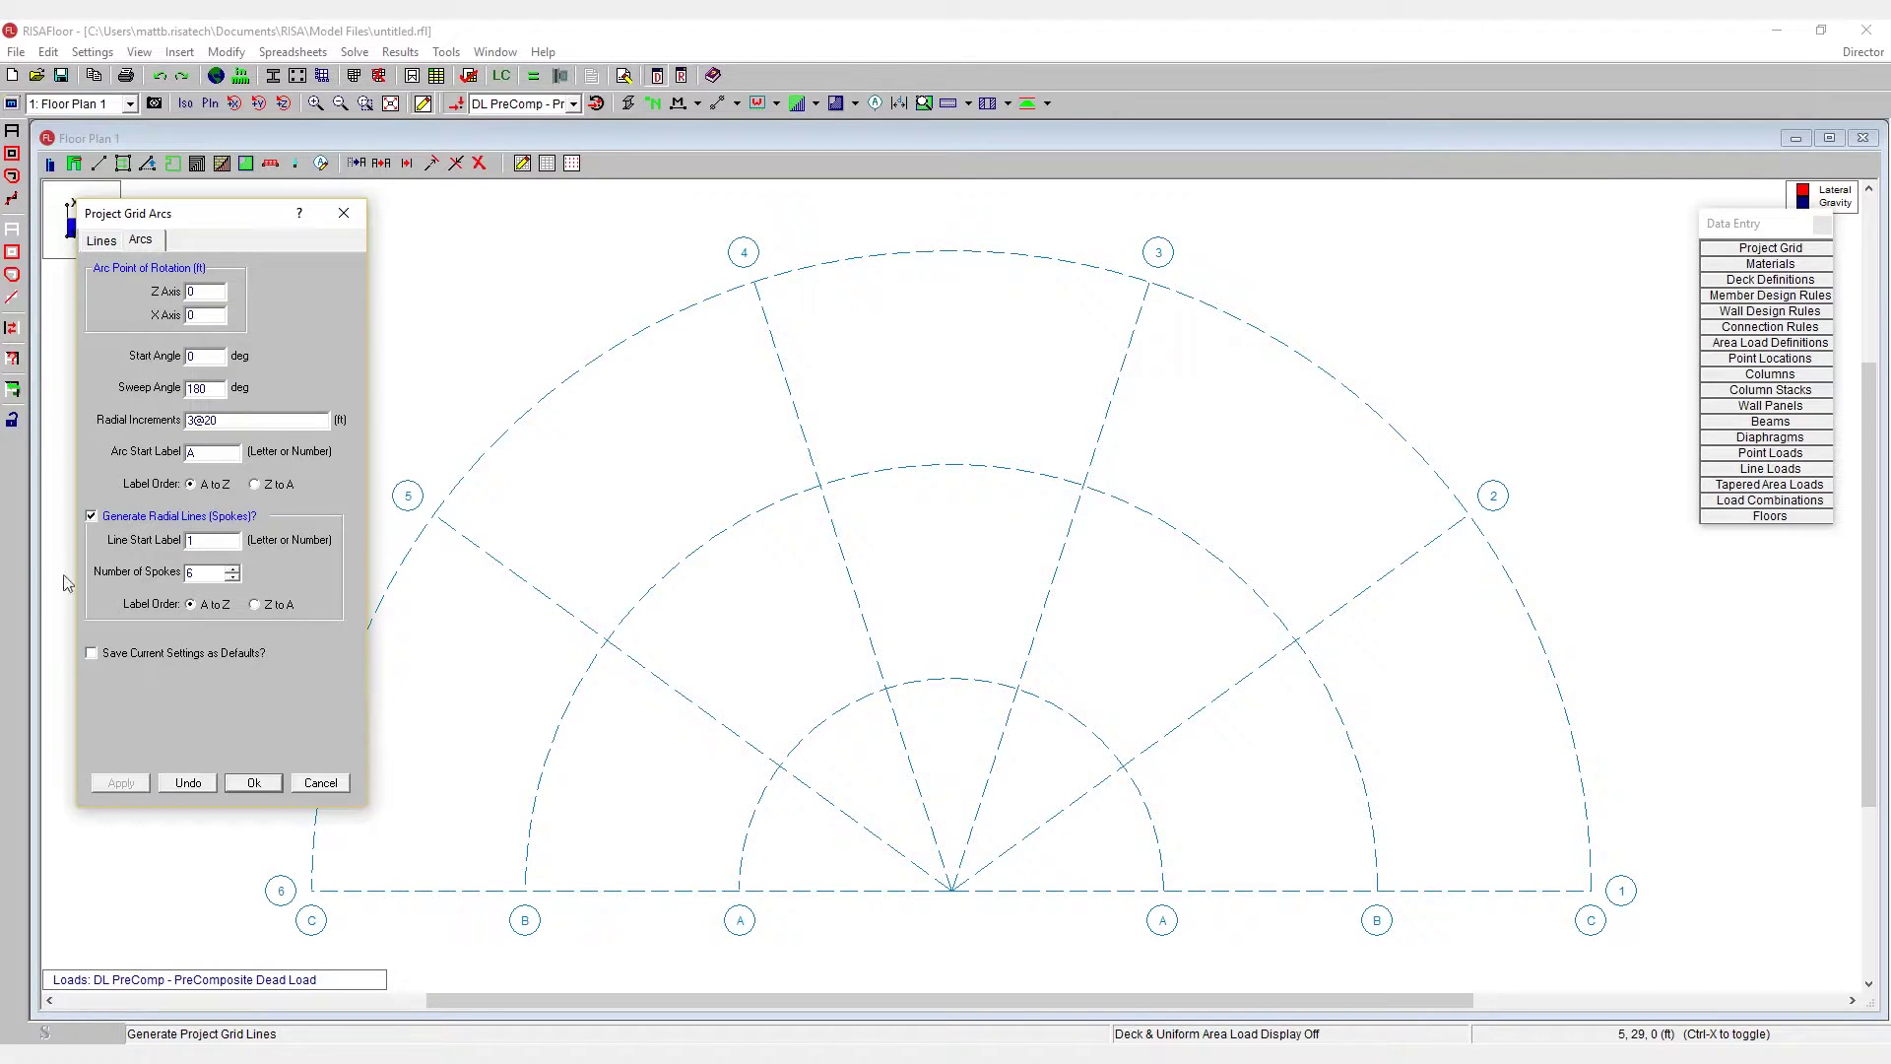
pyautogui.click(188, 782)
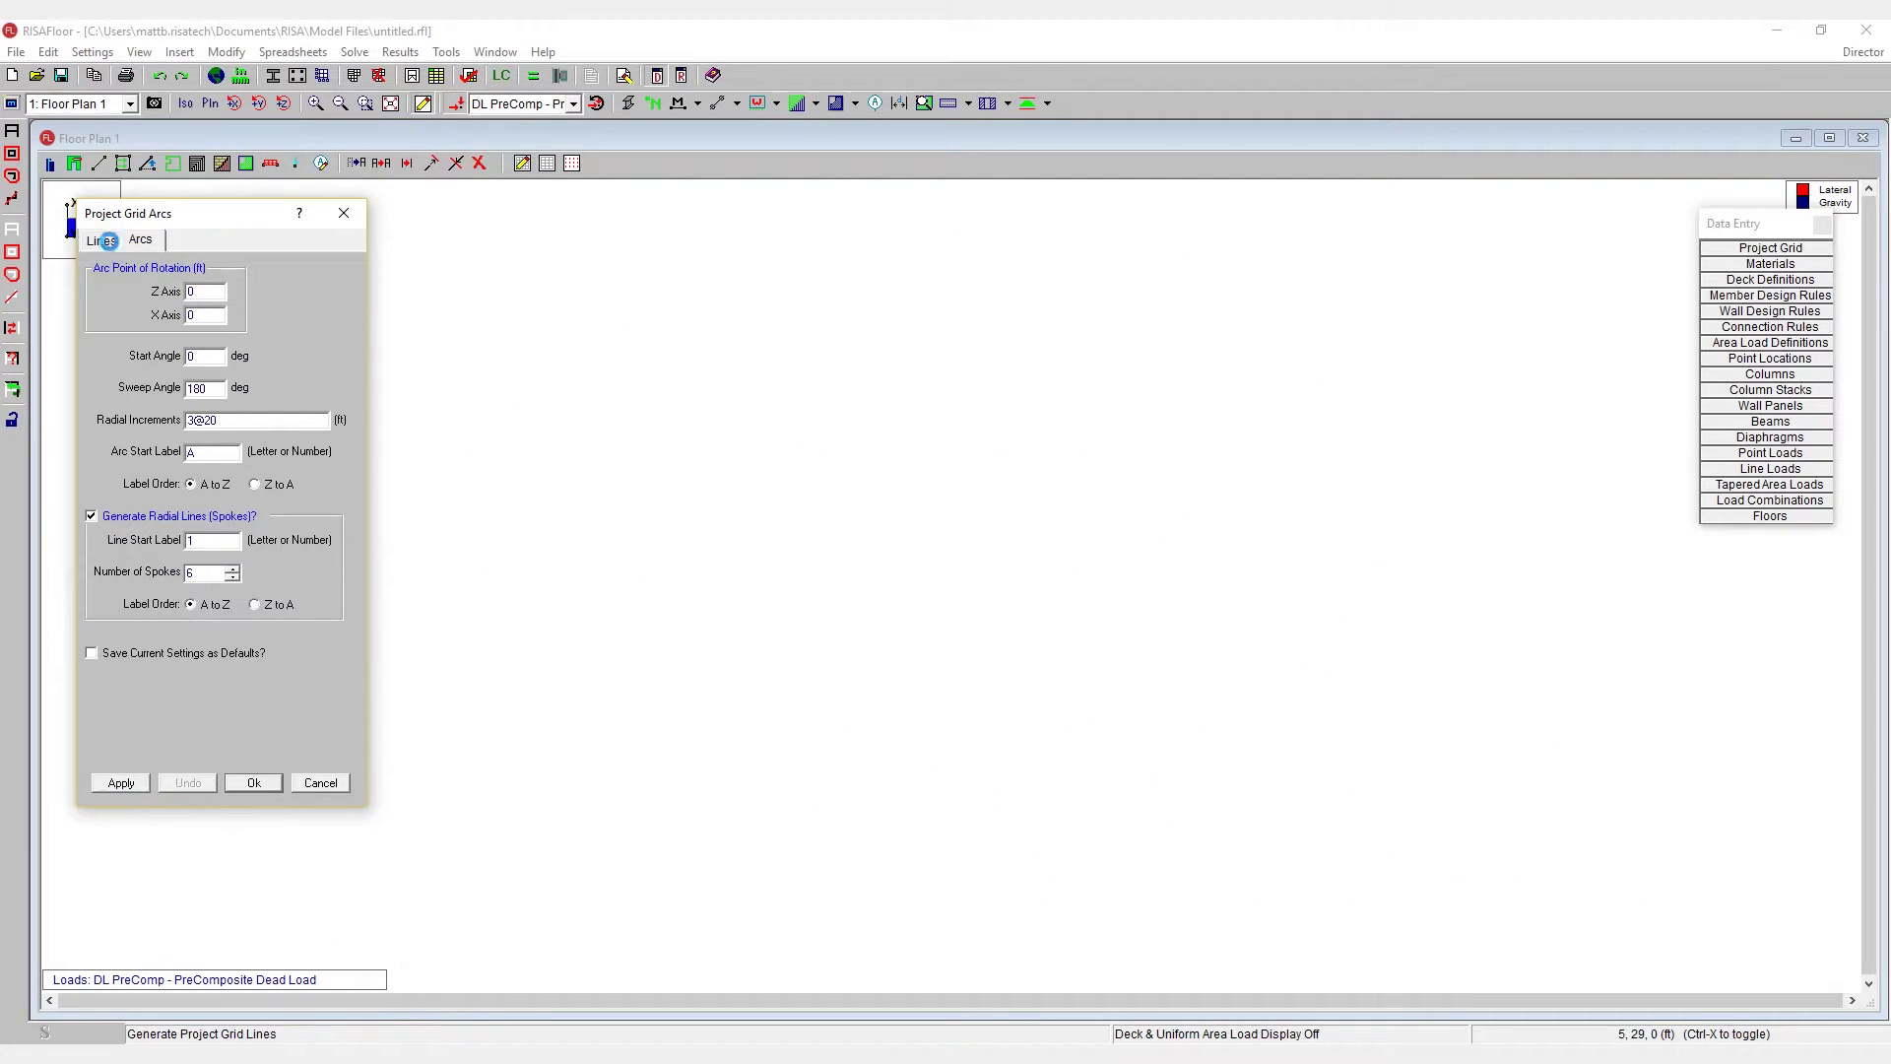
pyautogui.click(107, 241)
# - Regenerate the 1–8 by A–F rectangular grid and accept it
pyautogui.click(122, 783)
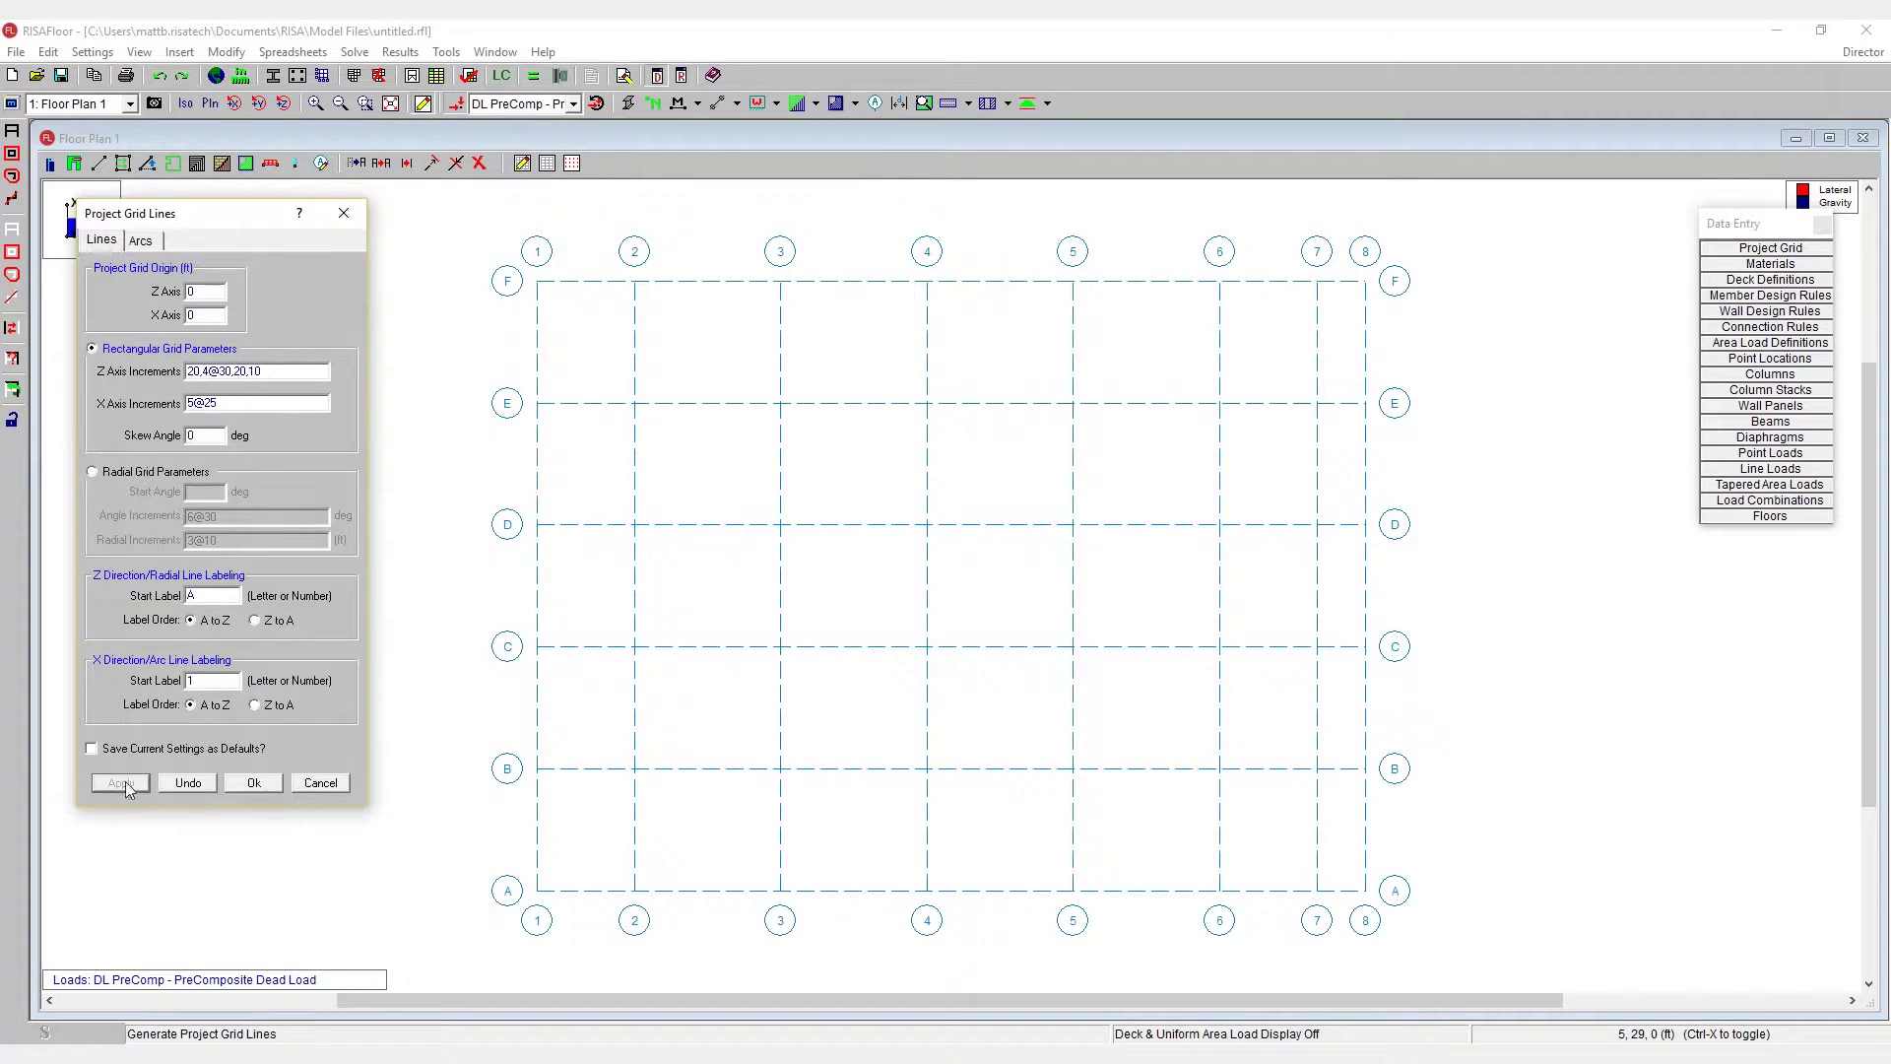
pyautogui.click(258, 787)
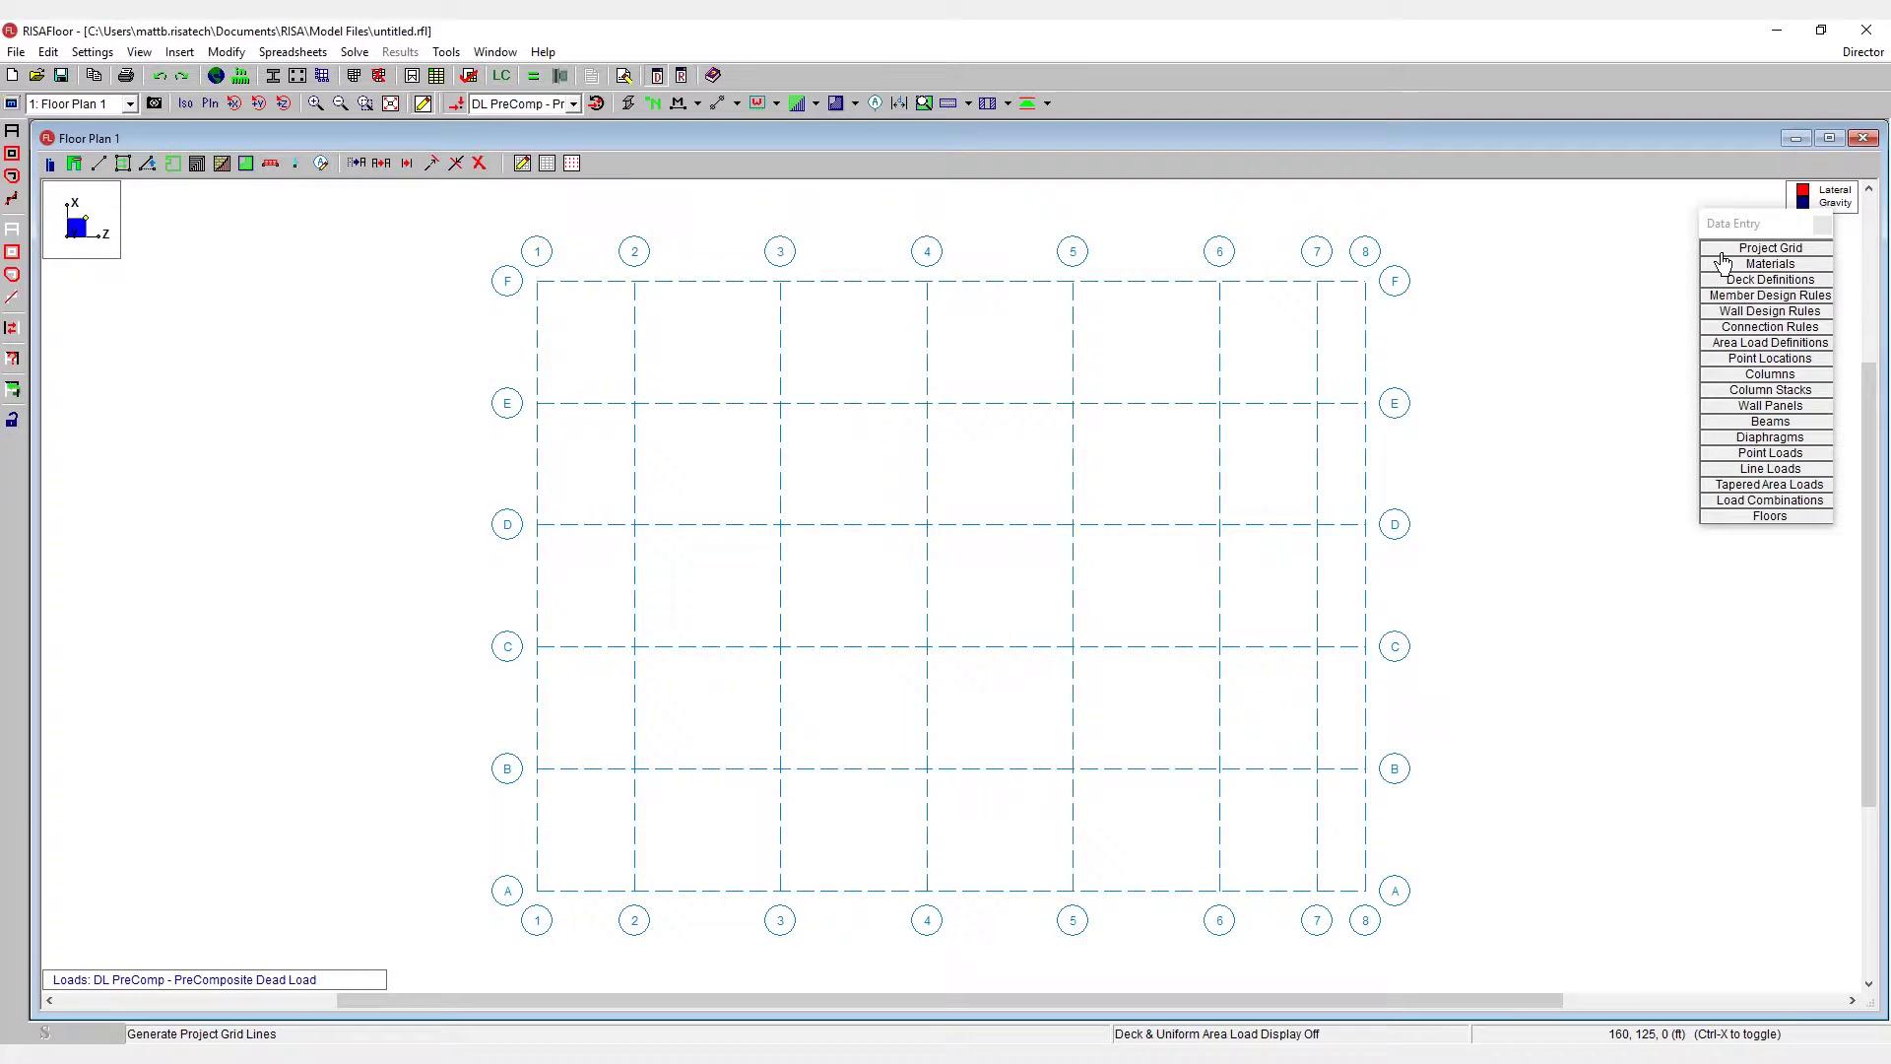
# - Open the Project Grid Lines spreadsheet and move it to the lower right of the plan
pyautogui.moveTo(1733, 241)
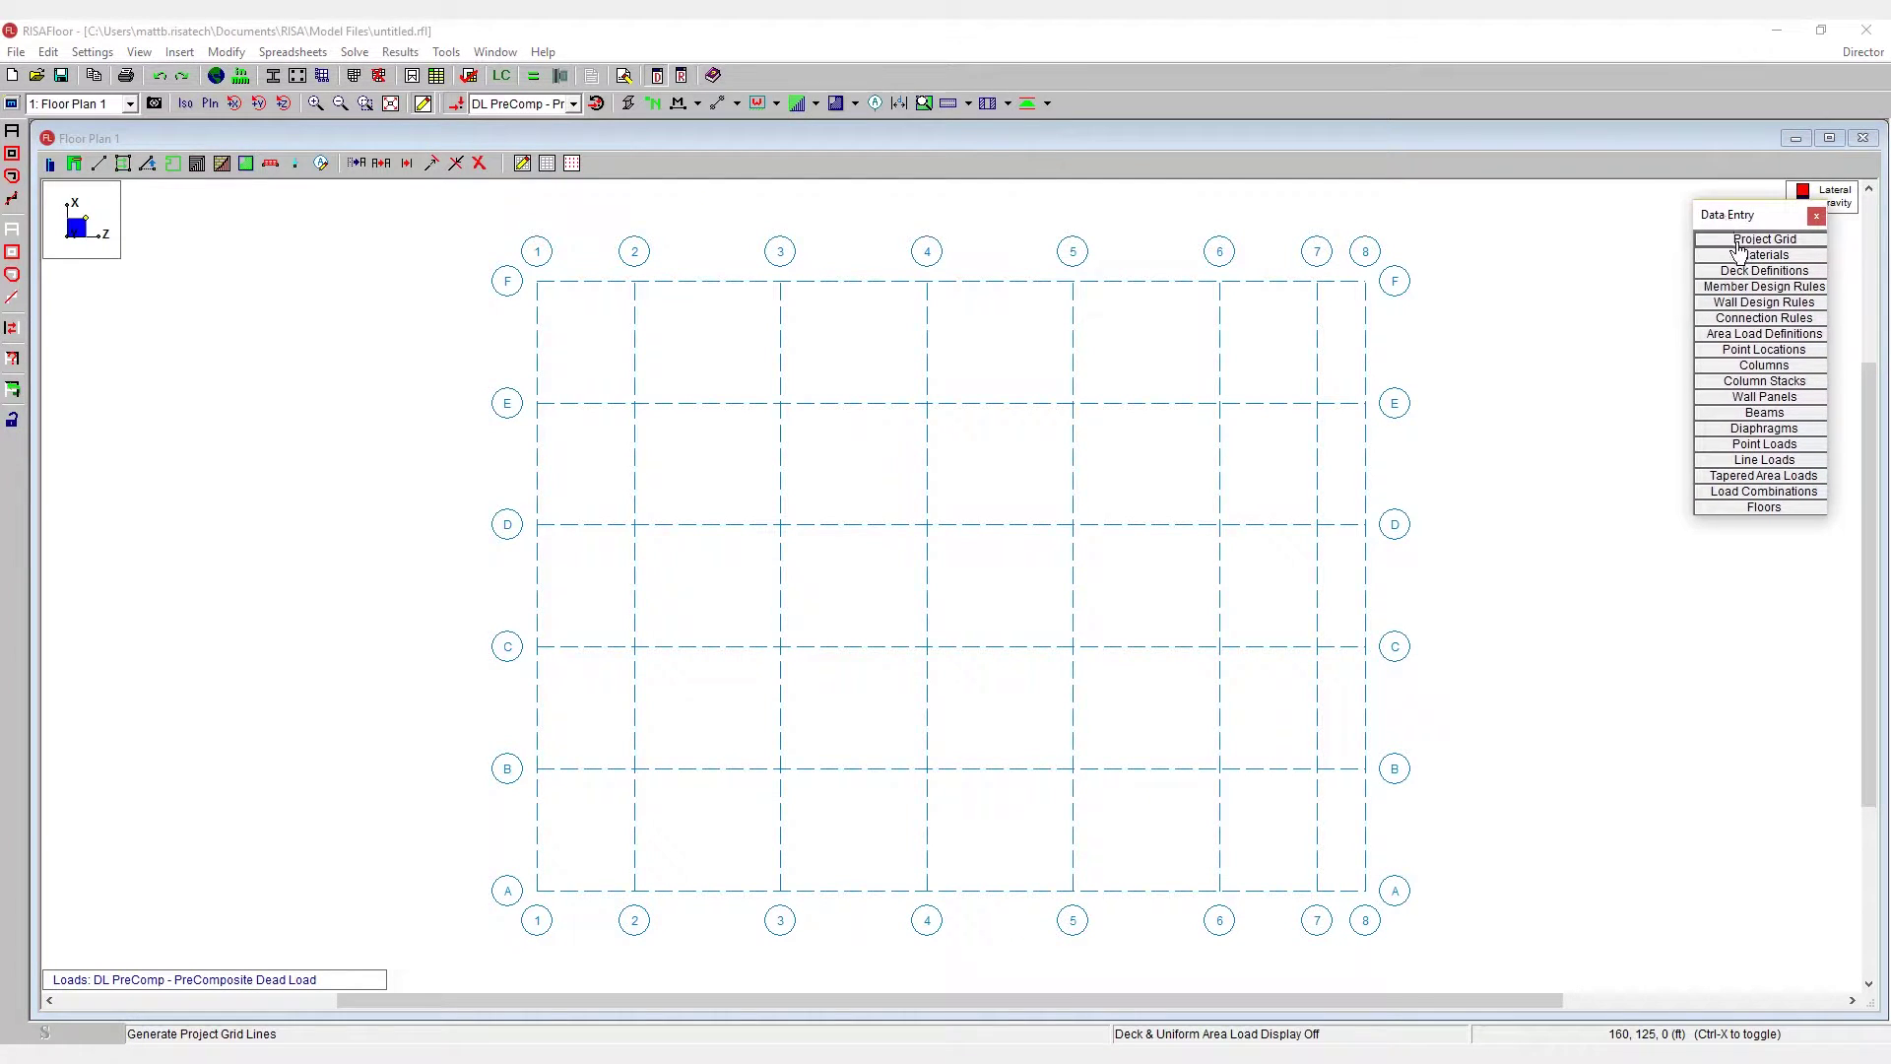
pyautogui.click(1740, 242)
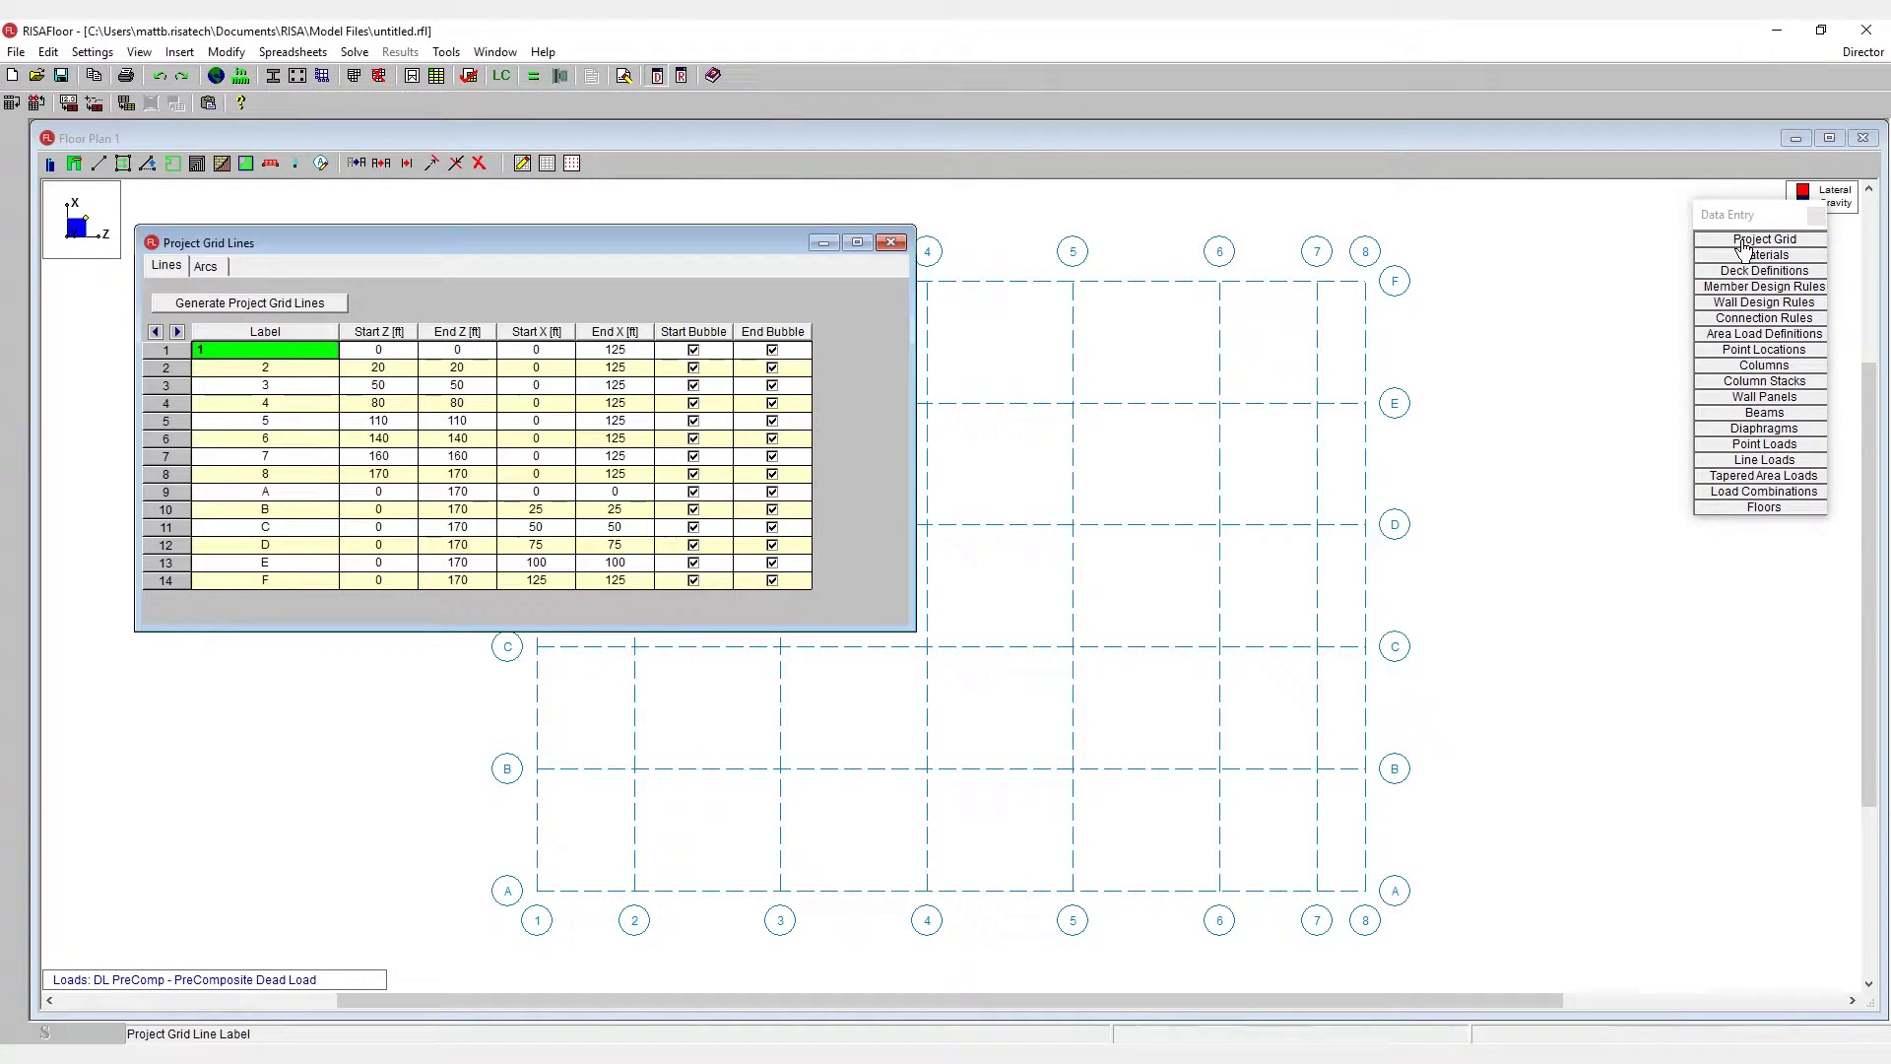
pyautogui.moveTo(702, 243); pyautogui.dragTo(1426, 325)
pyautogui.click(1021, 481)
pyautogui.moveTo(997, 434); pyautogui.dragTo(1497, 503)
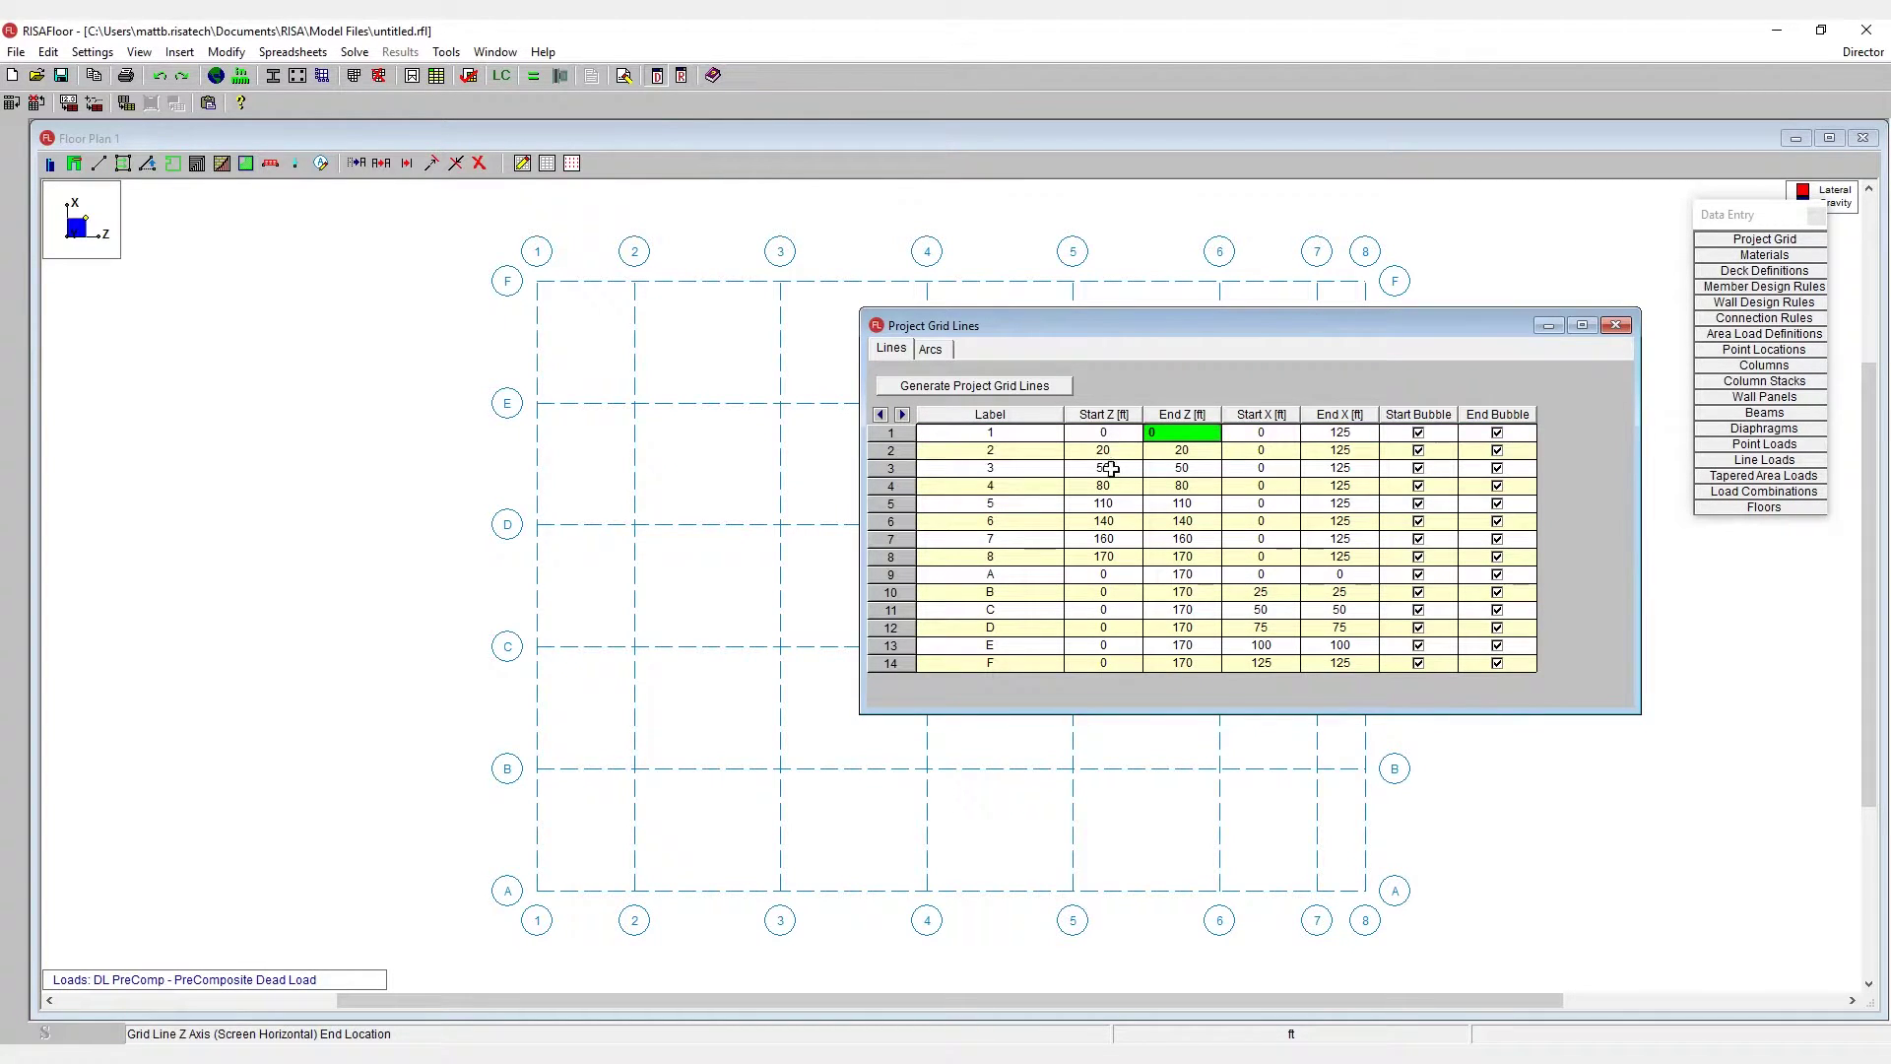
pyautogui.moveTo(1115, 324); pyautogui.dragTo(1247, 555)
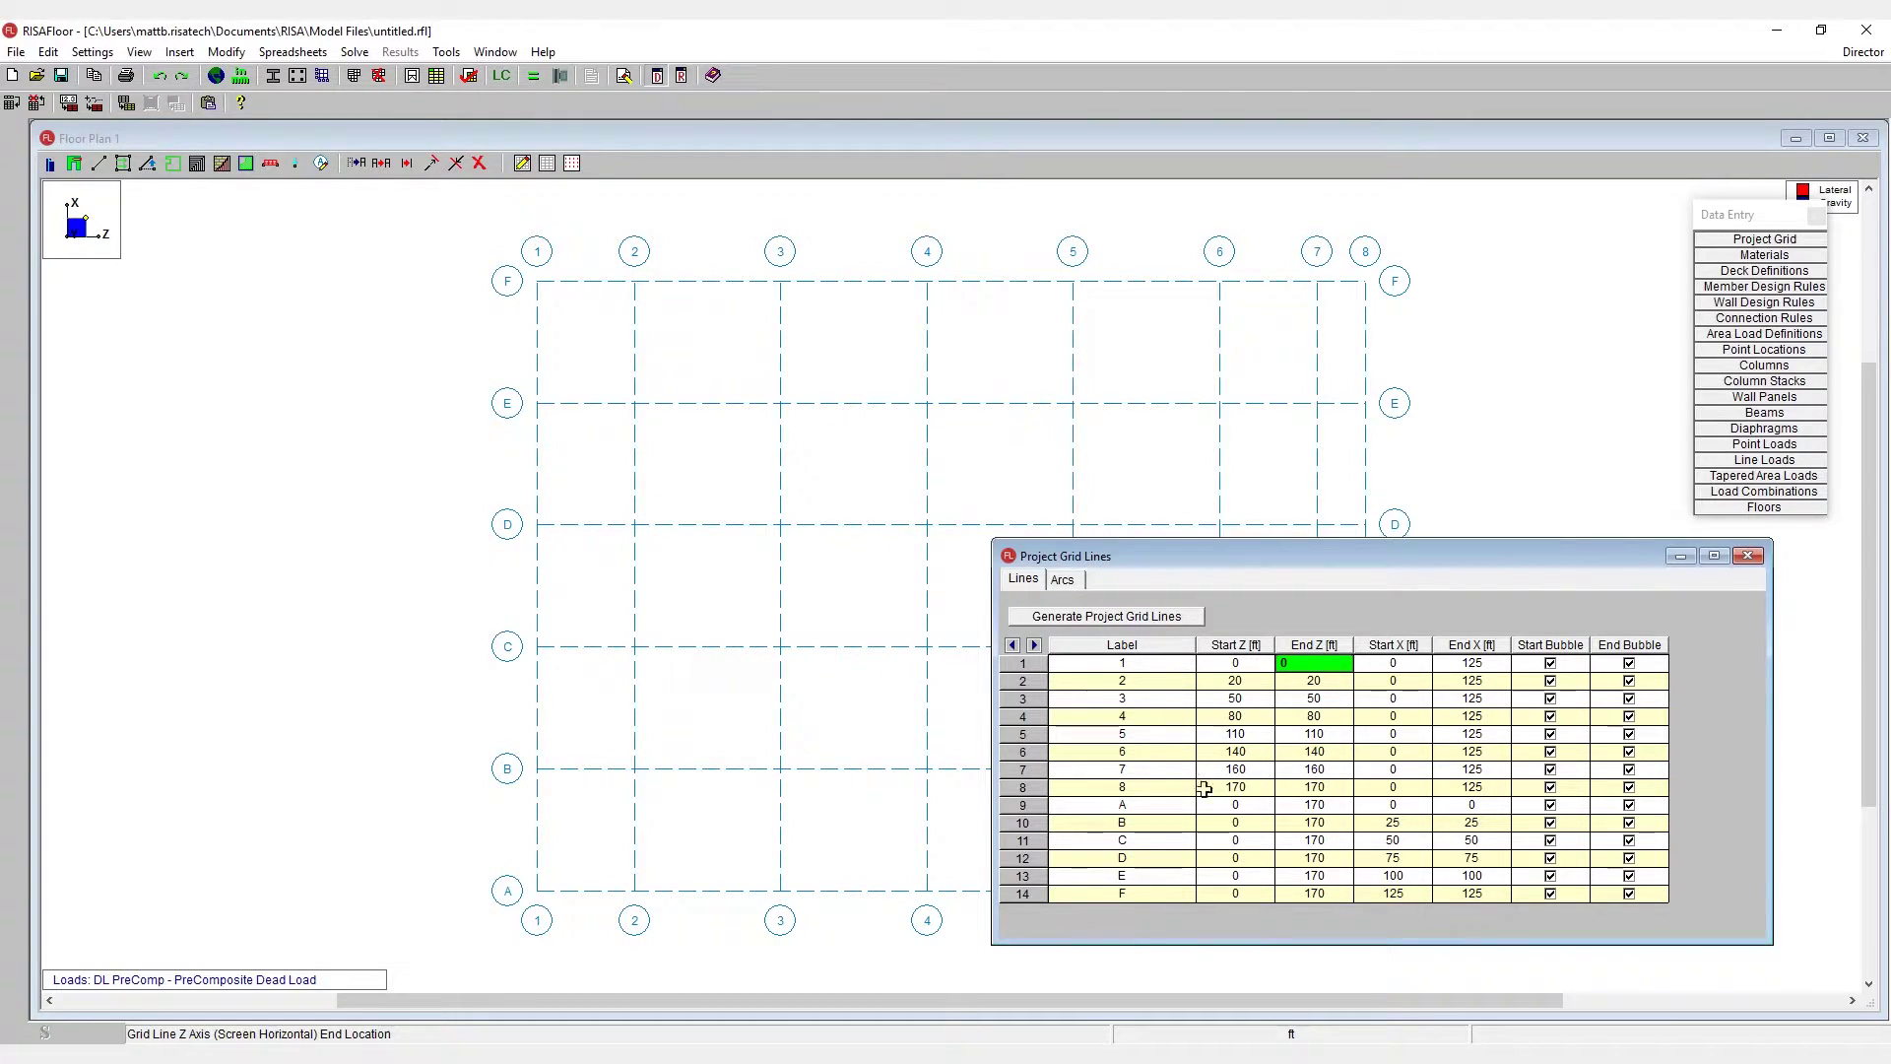
pyautogui.click(1235, 858)
# - End grid lines 1 and 2 at X 75
pyautogui.click(1395, 858)
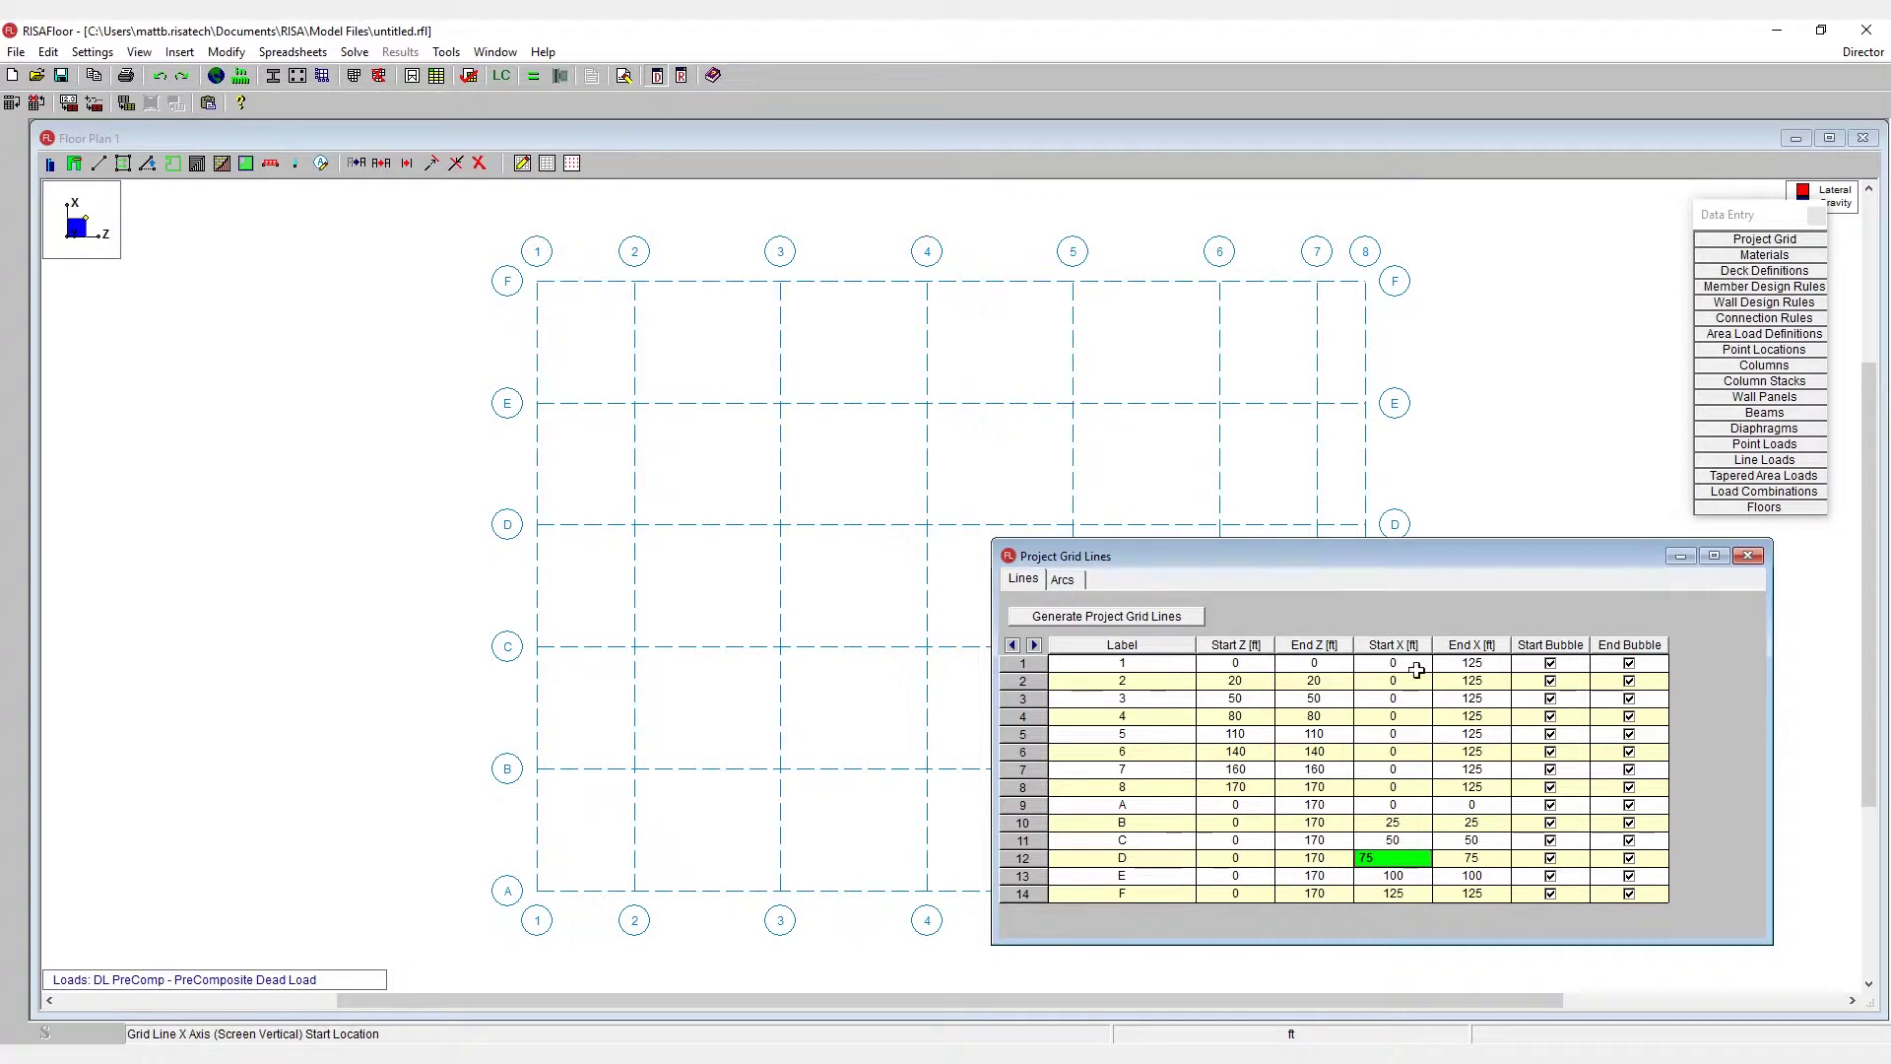
pyautogui.click(1480, 663)
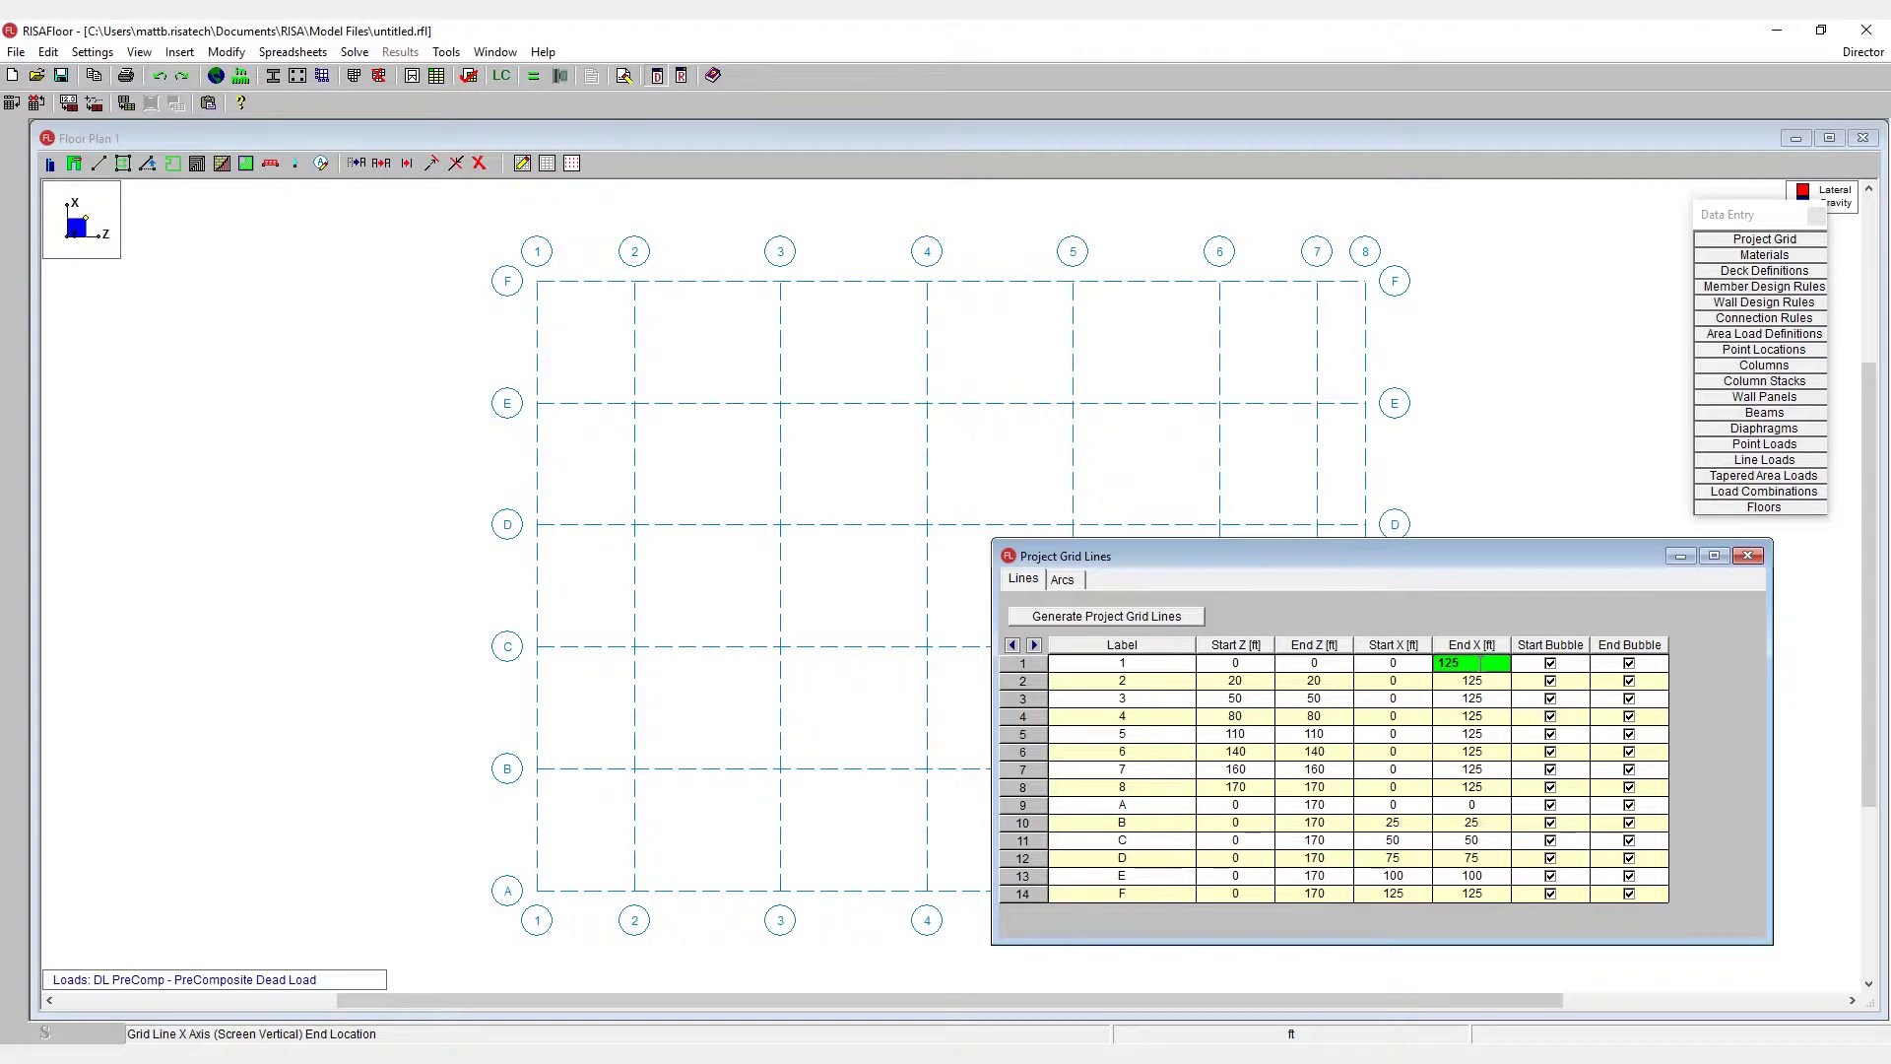
pyautogui.press('Return')
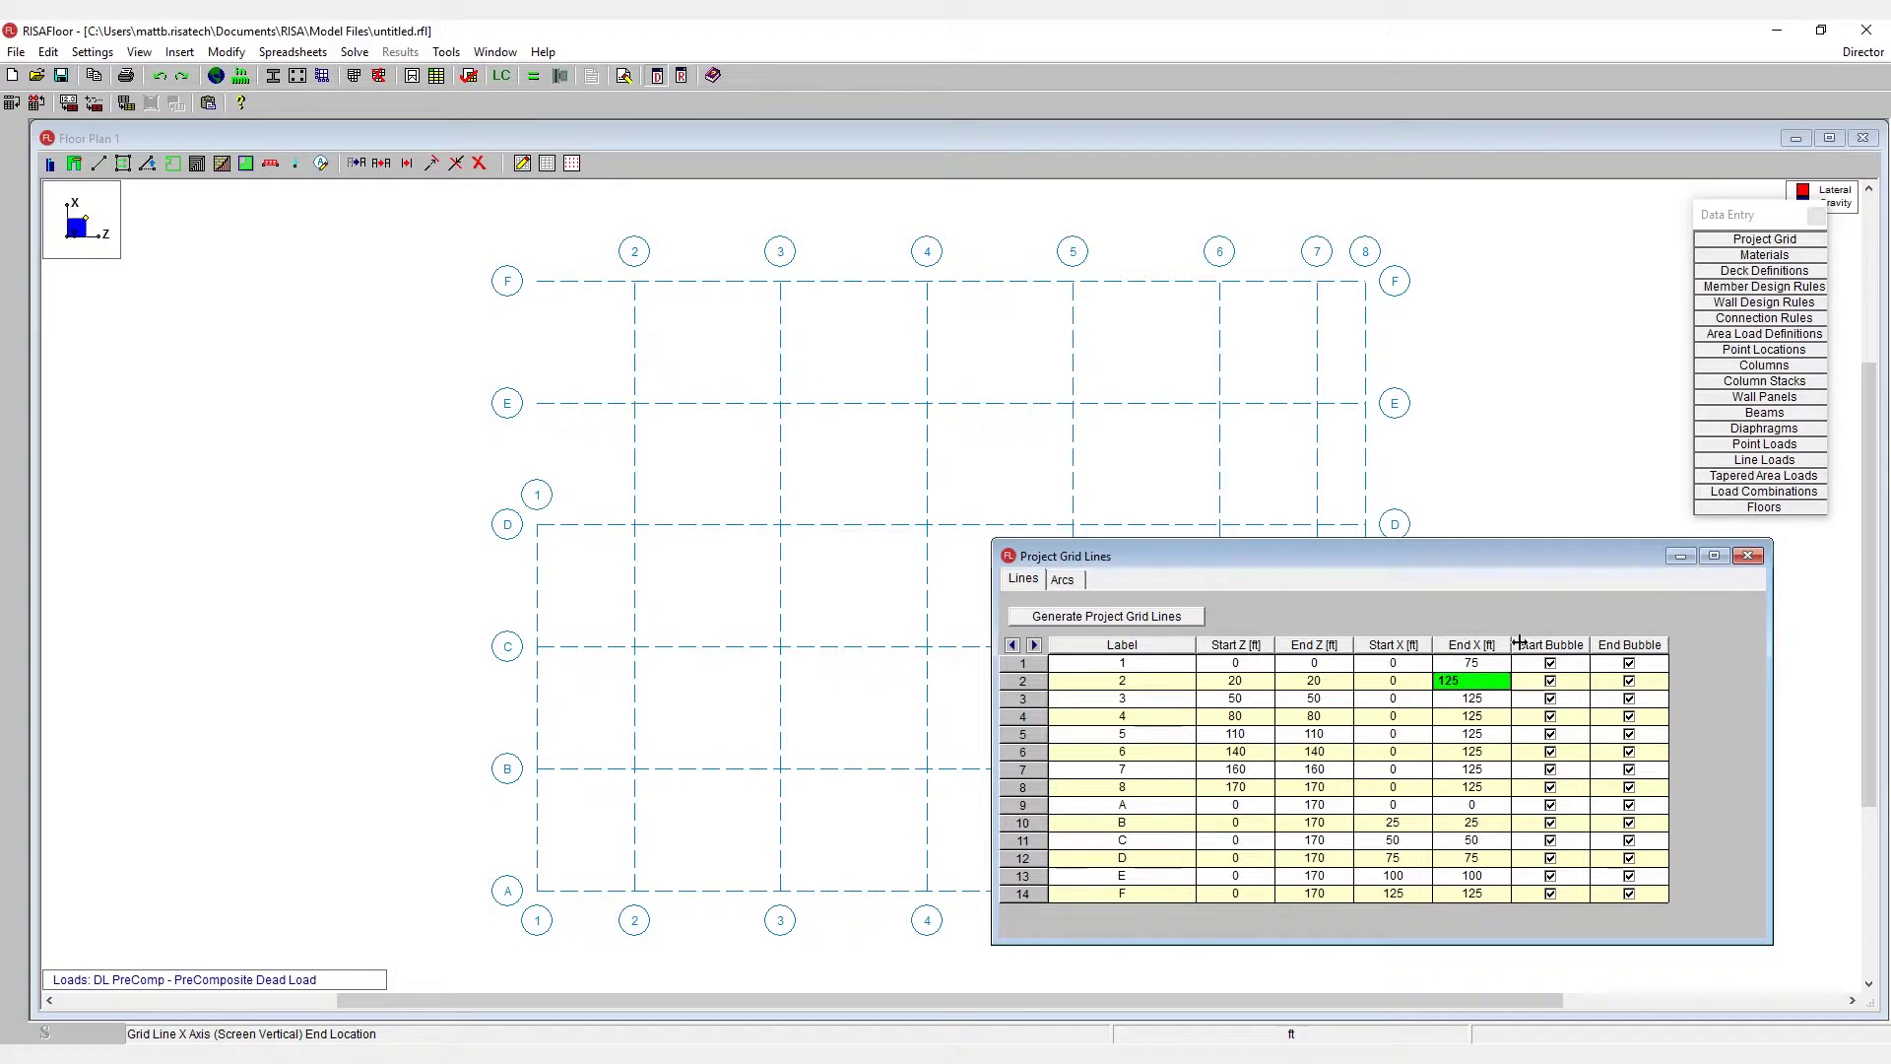
pyautogui.write('75')
pyautogui.press('Return')
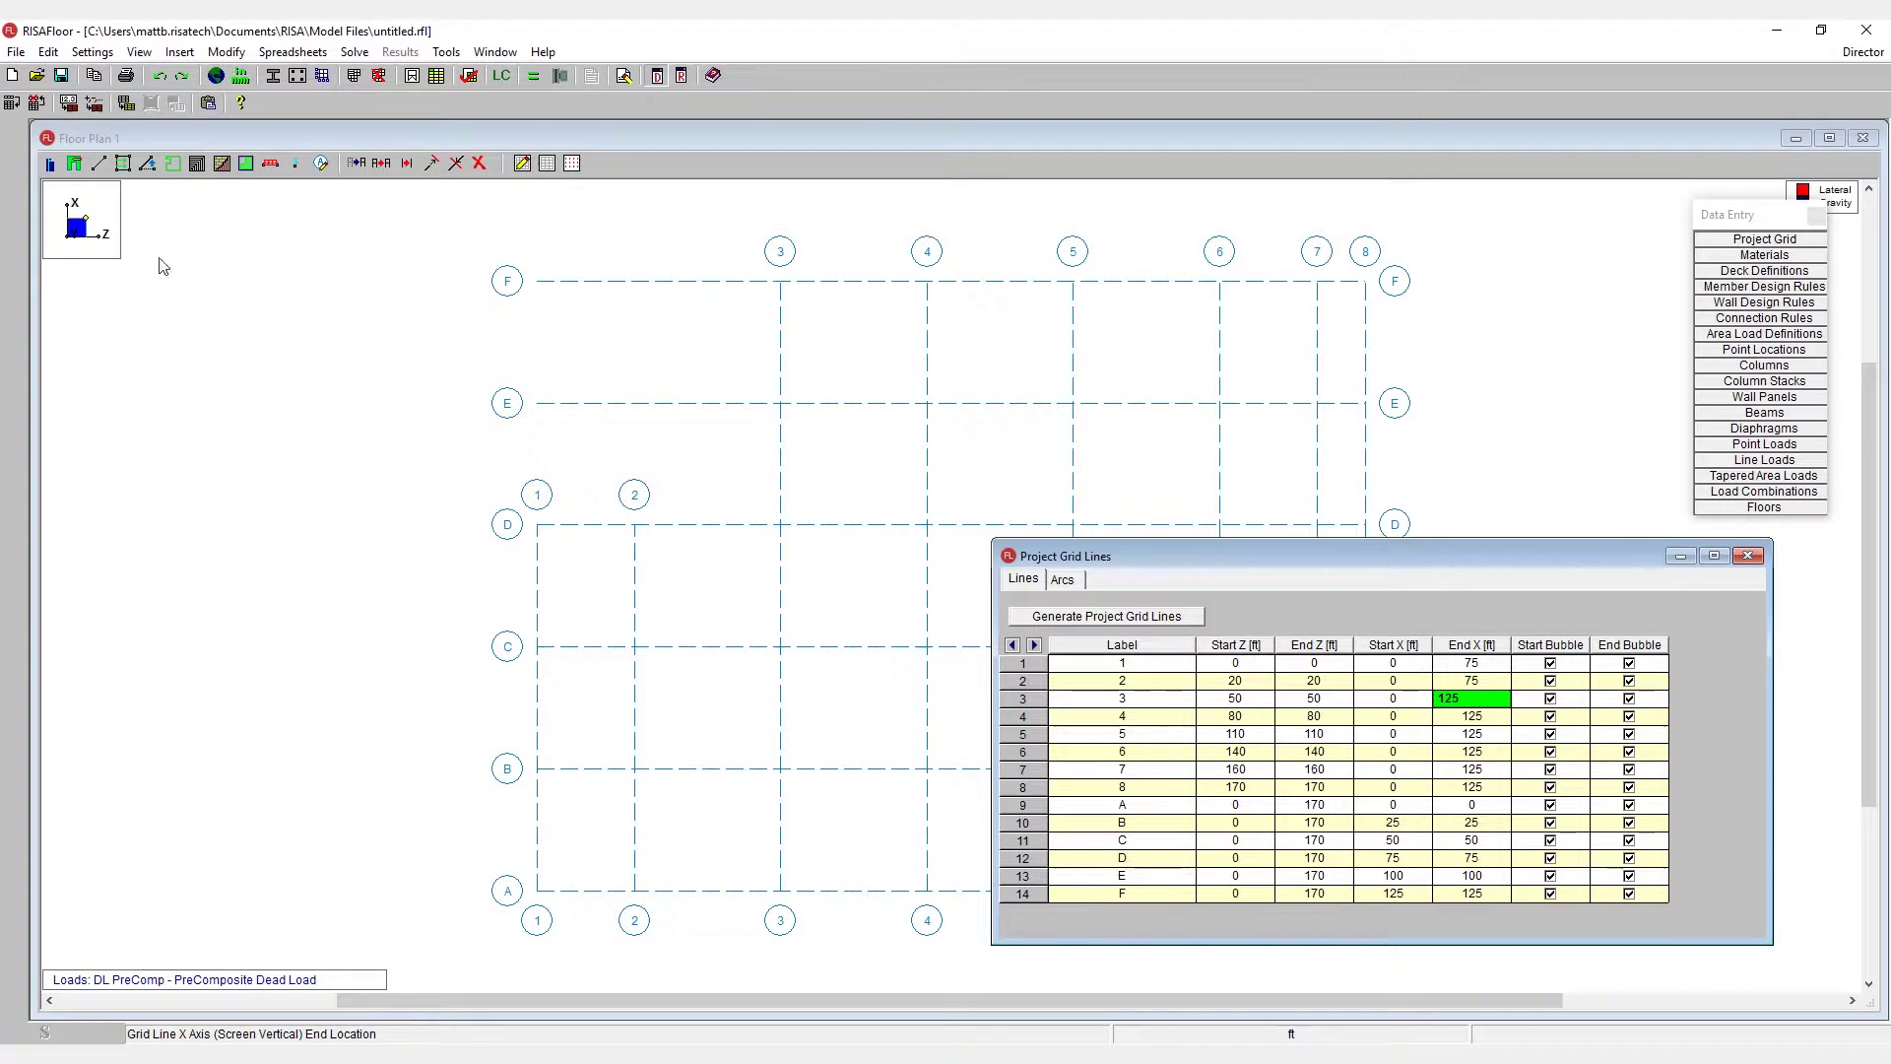
# - Start grid lines E and F at Z 50
pyautogui.click(1219, 700)
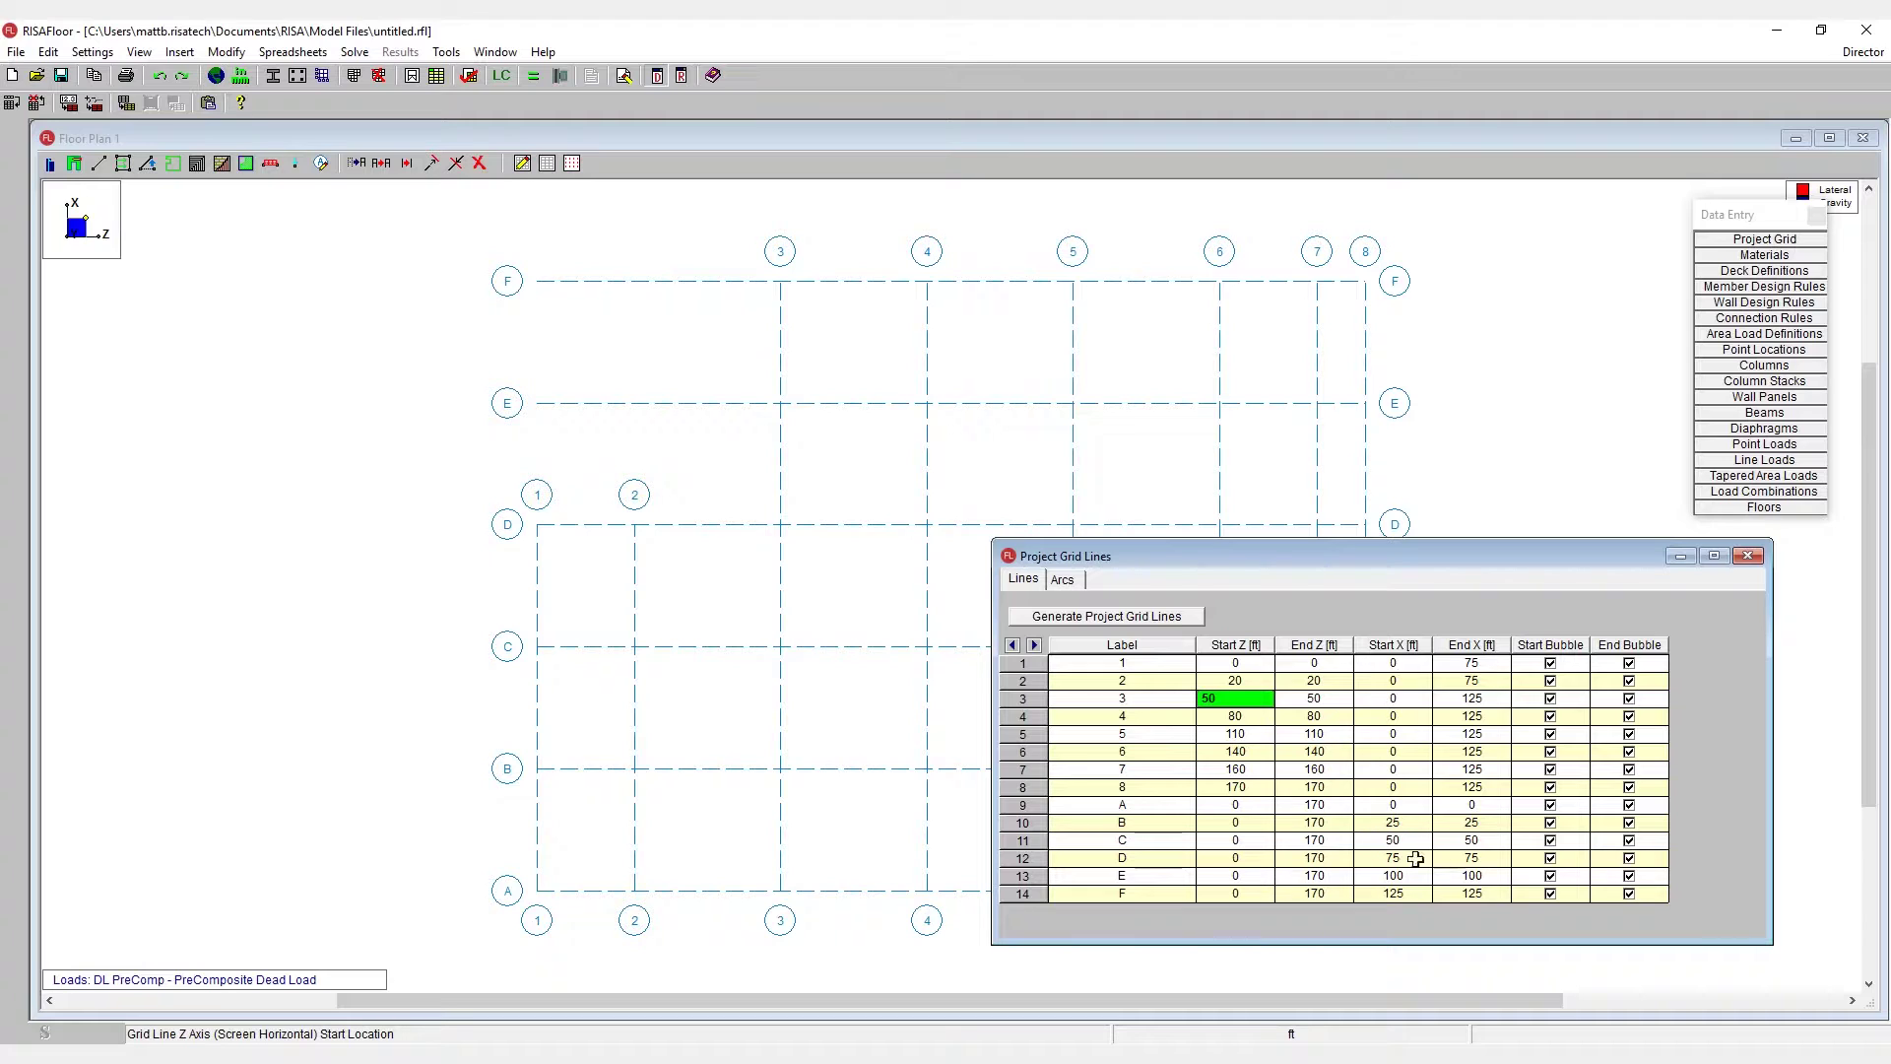
pyautogui.click(1237, 879)
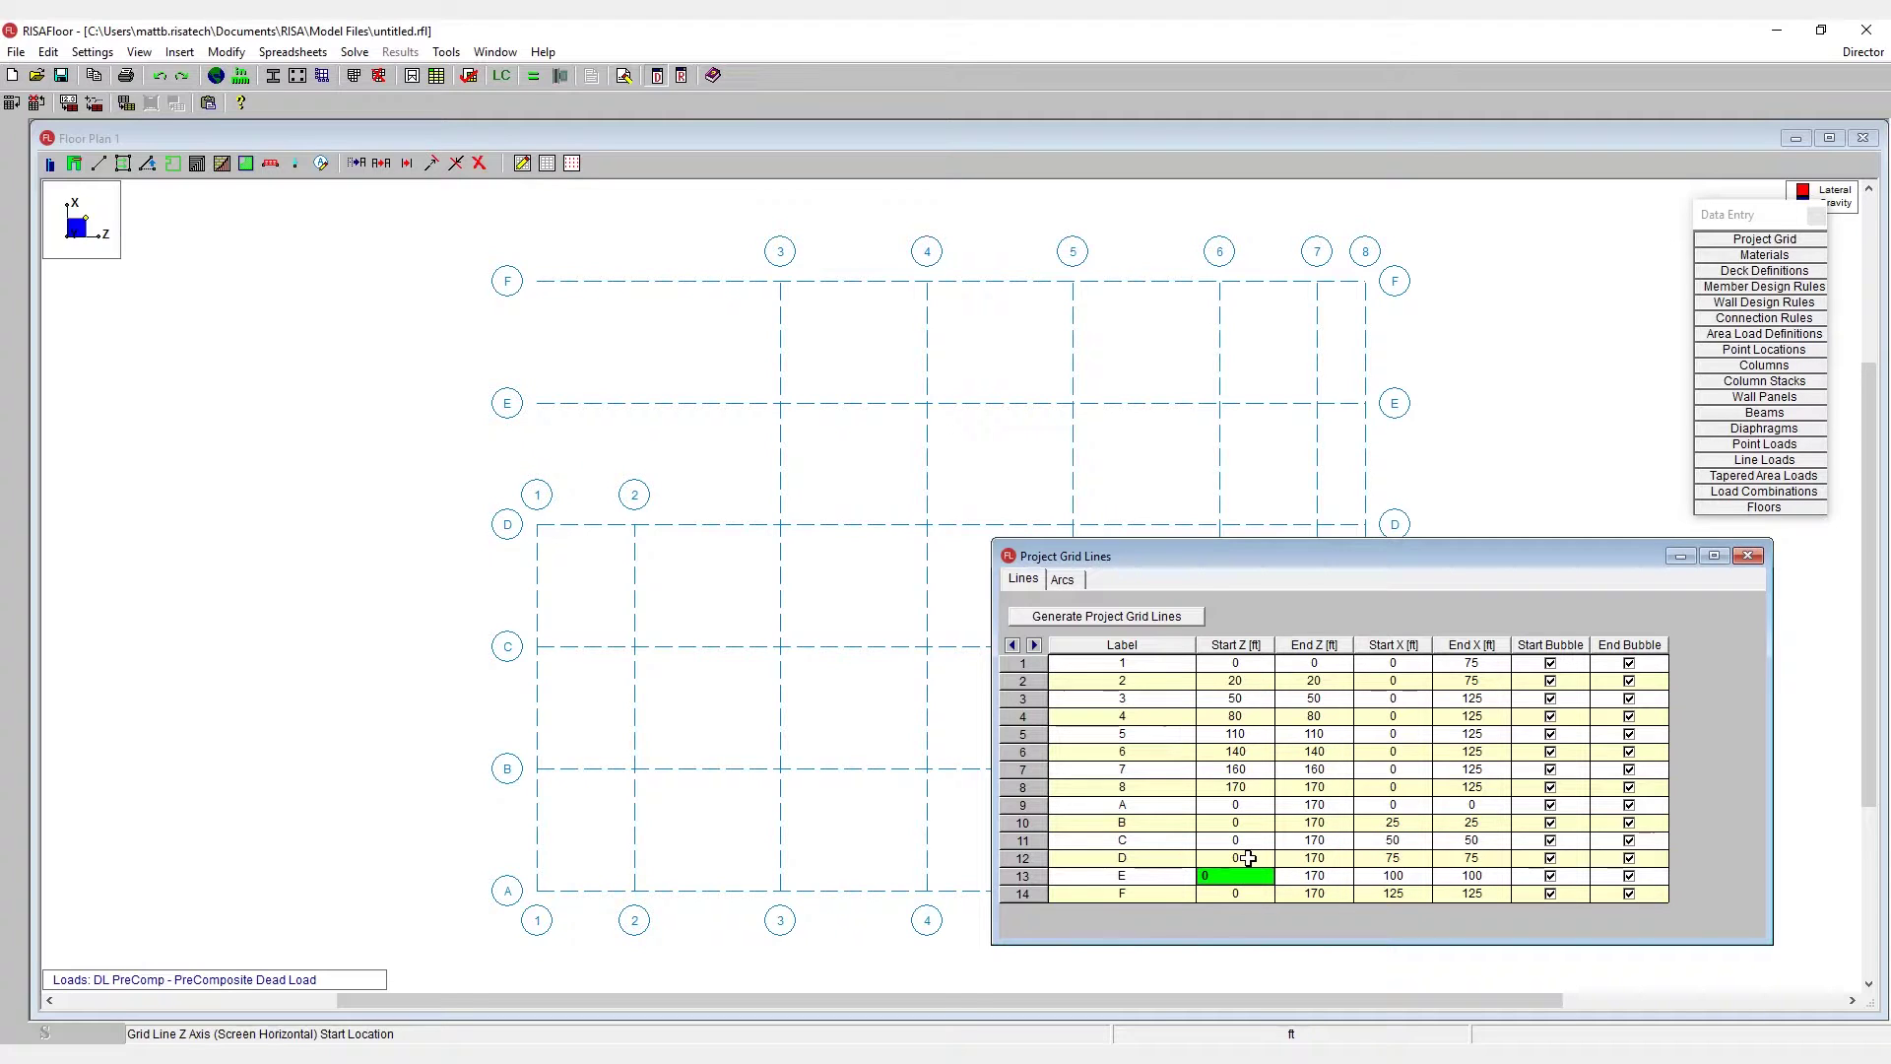
pyautogui.write('50')
pyautogui.press('Return')
pyautogui.write('5')
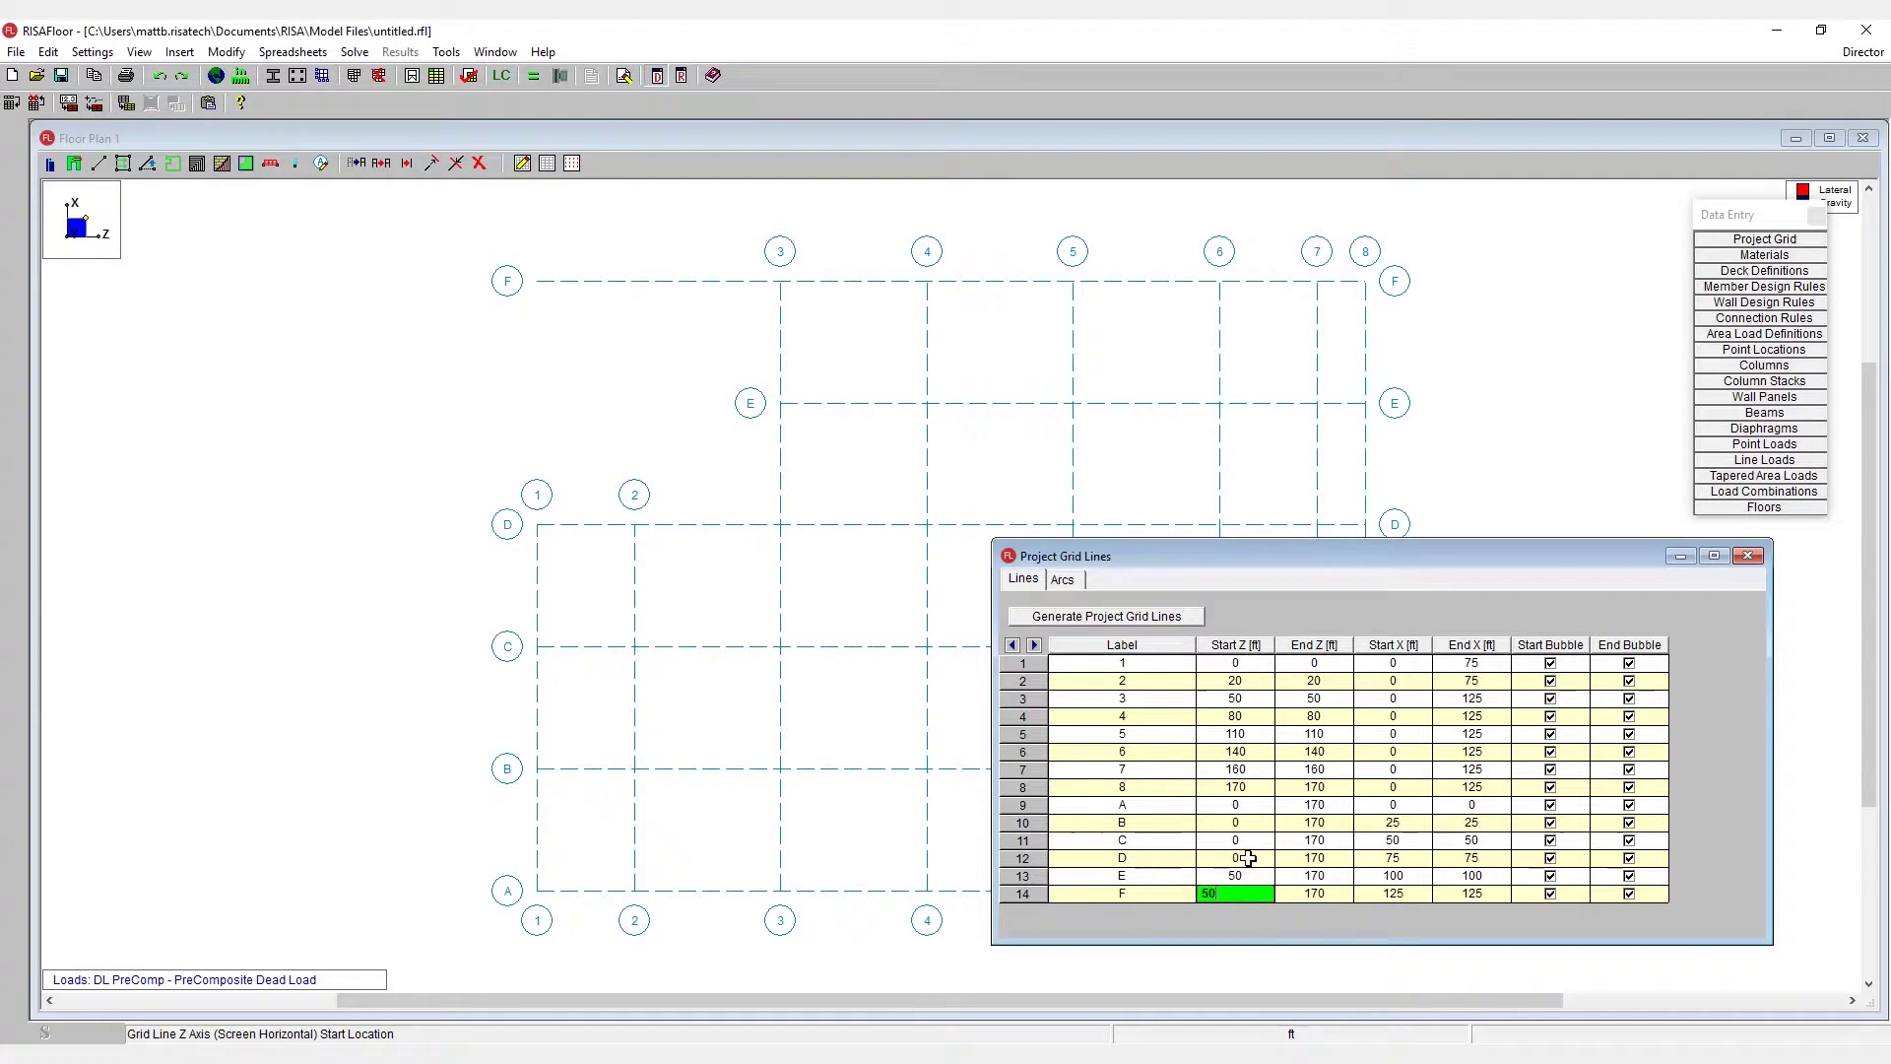
pyautogui.write('0')
pyautogui.press('Up')
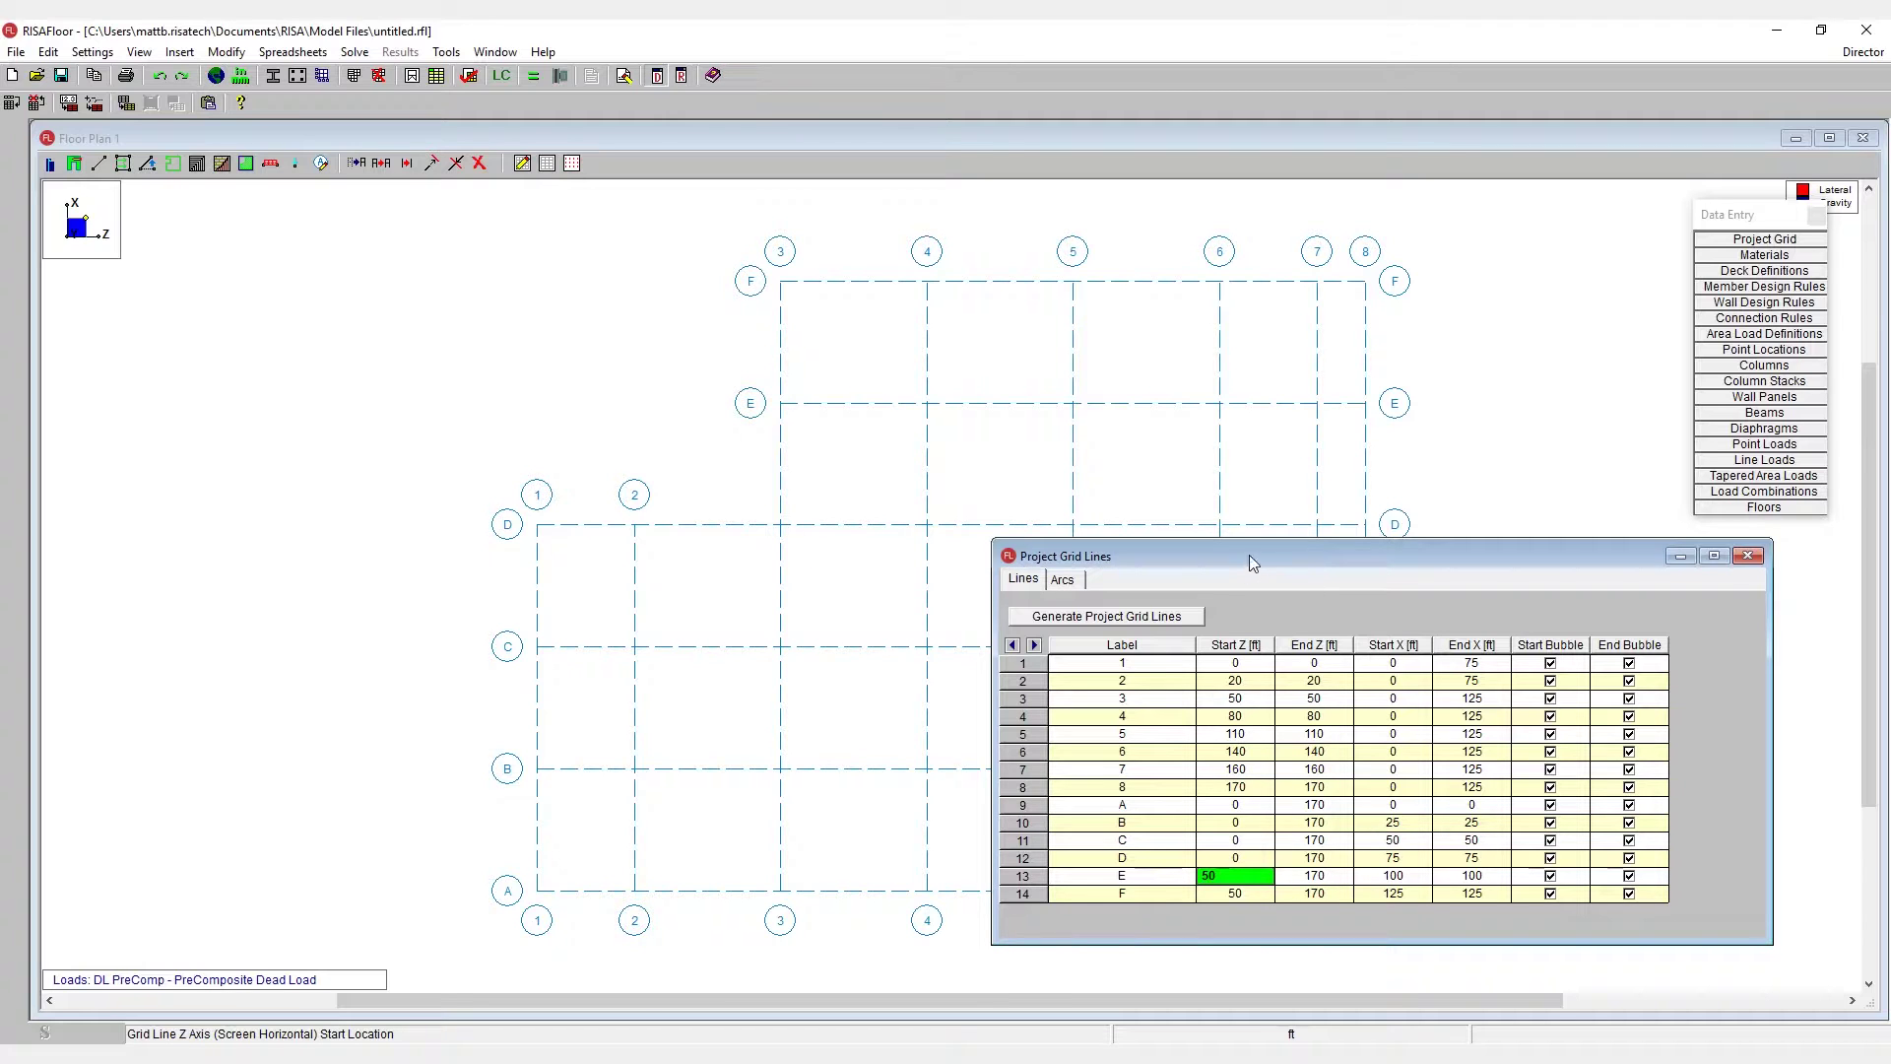
pyautogui.moveTo(1250, 562); pyautogui.dragTo(1179, 562)
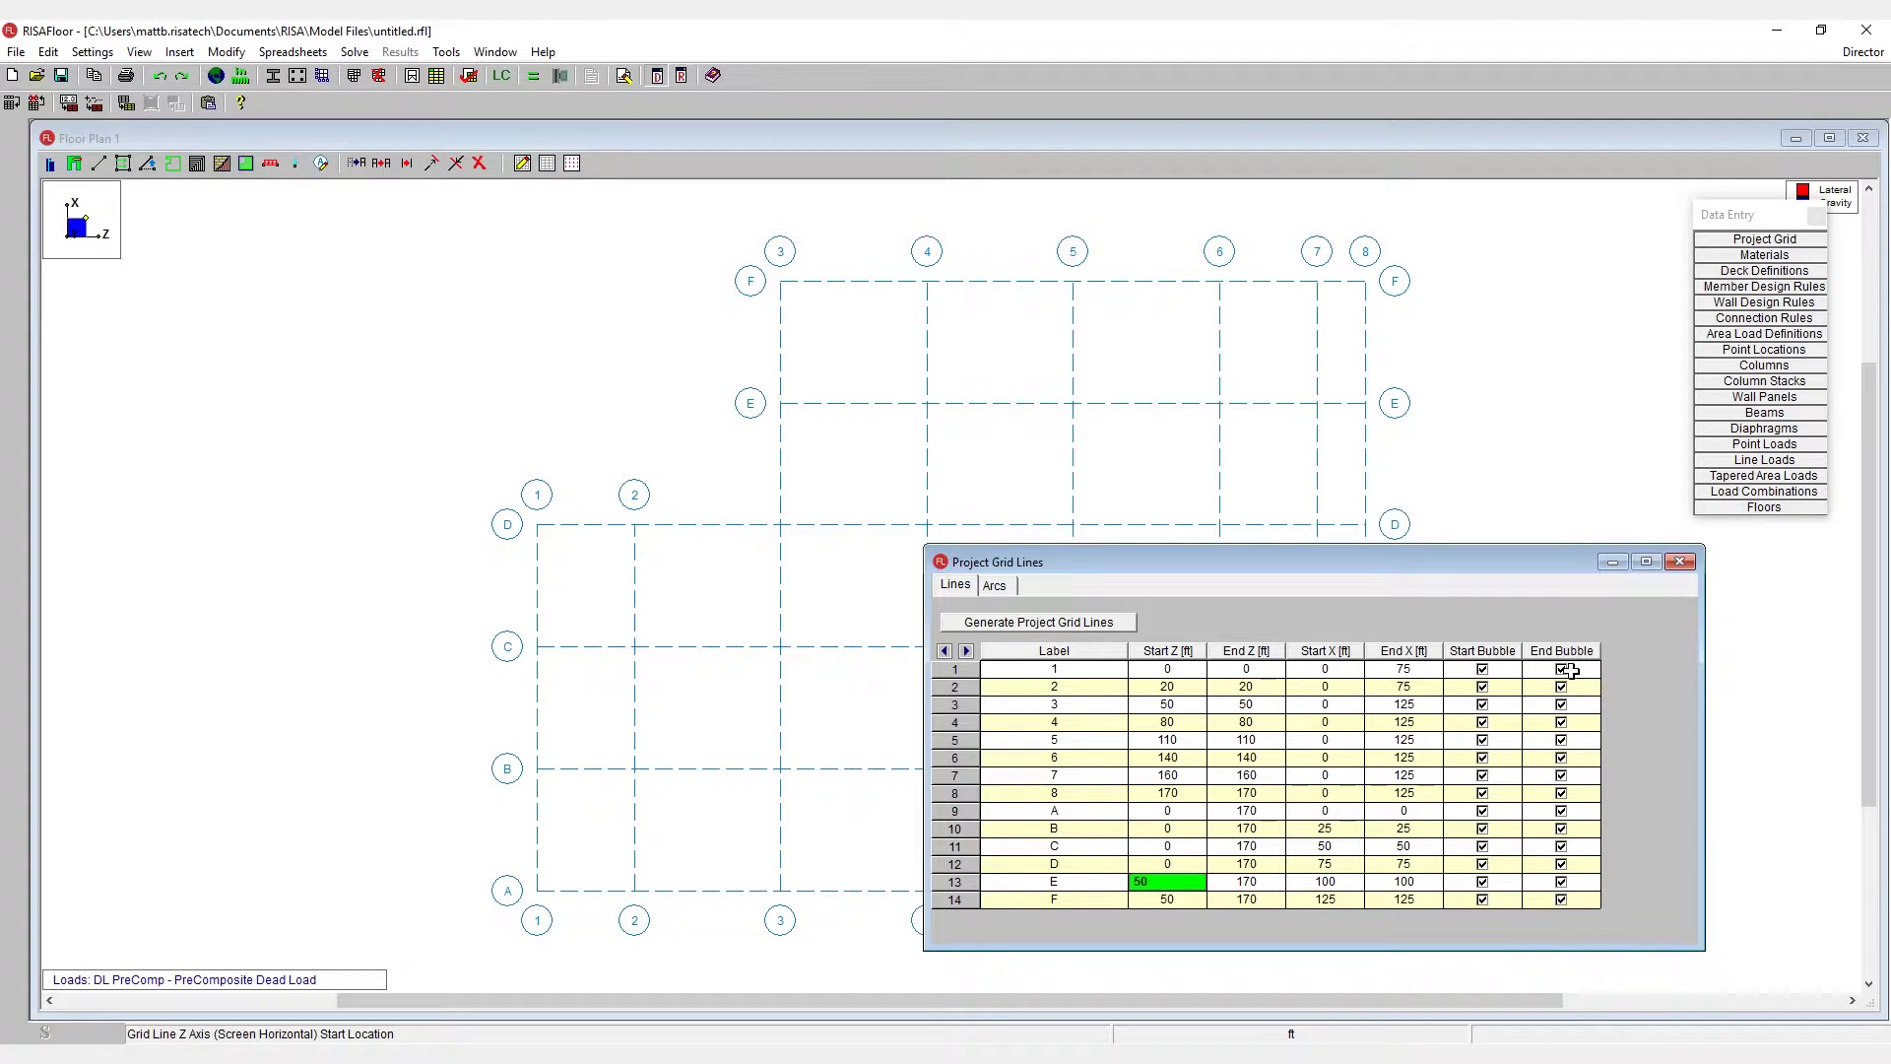
# - Uncheck End Bubble for every grid line using a block fill
pyautogui.moveTo(1569, 670); pyautogui.dragTo(1589, 915)
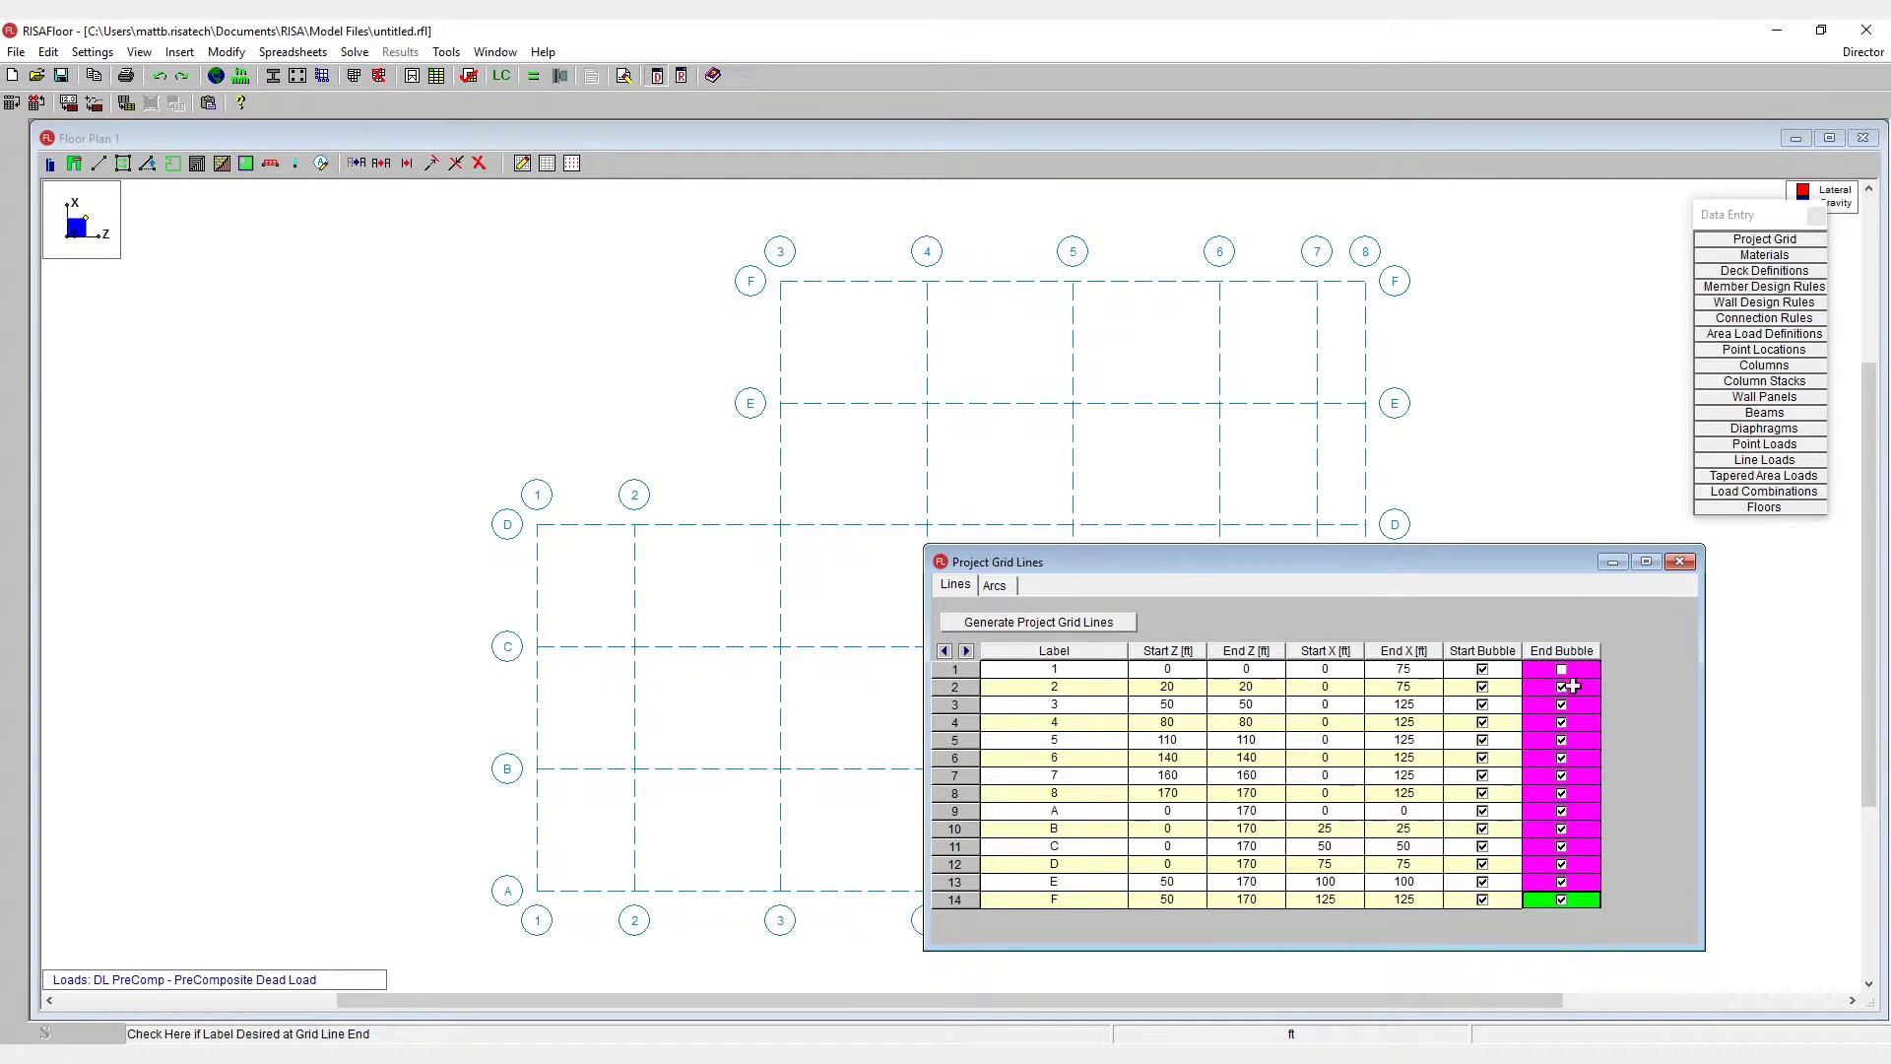
pyautogui.rightClick(1570, 695)
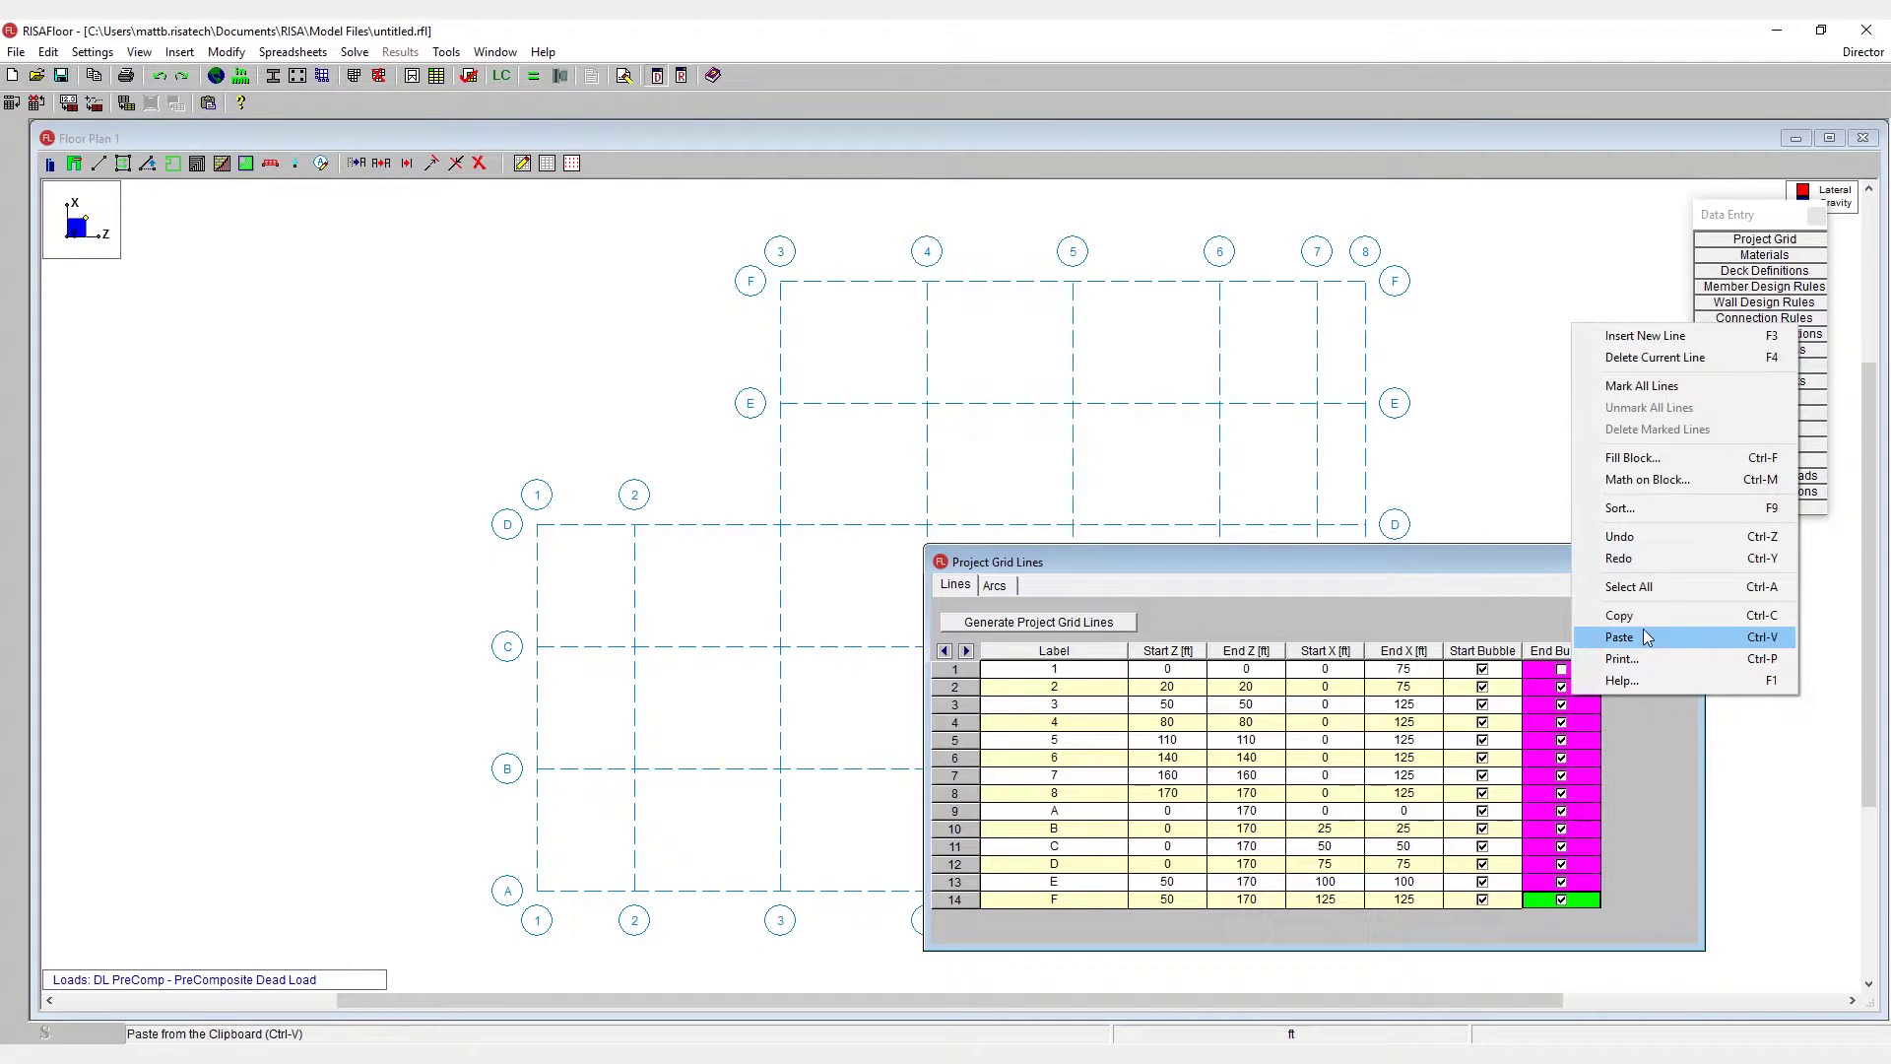
pyautogui.click(1637, 459)
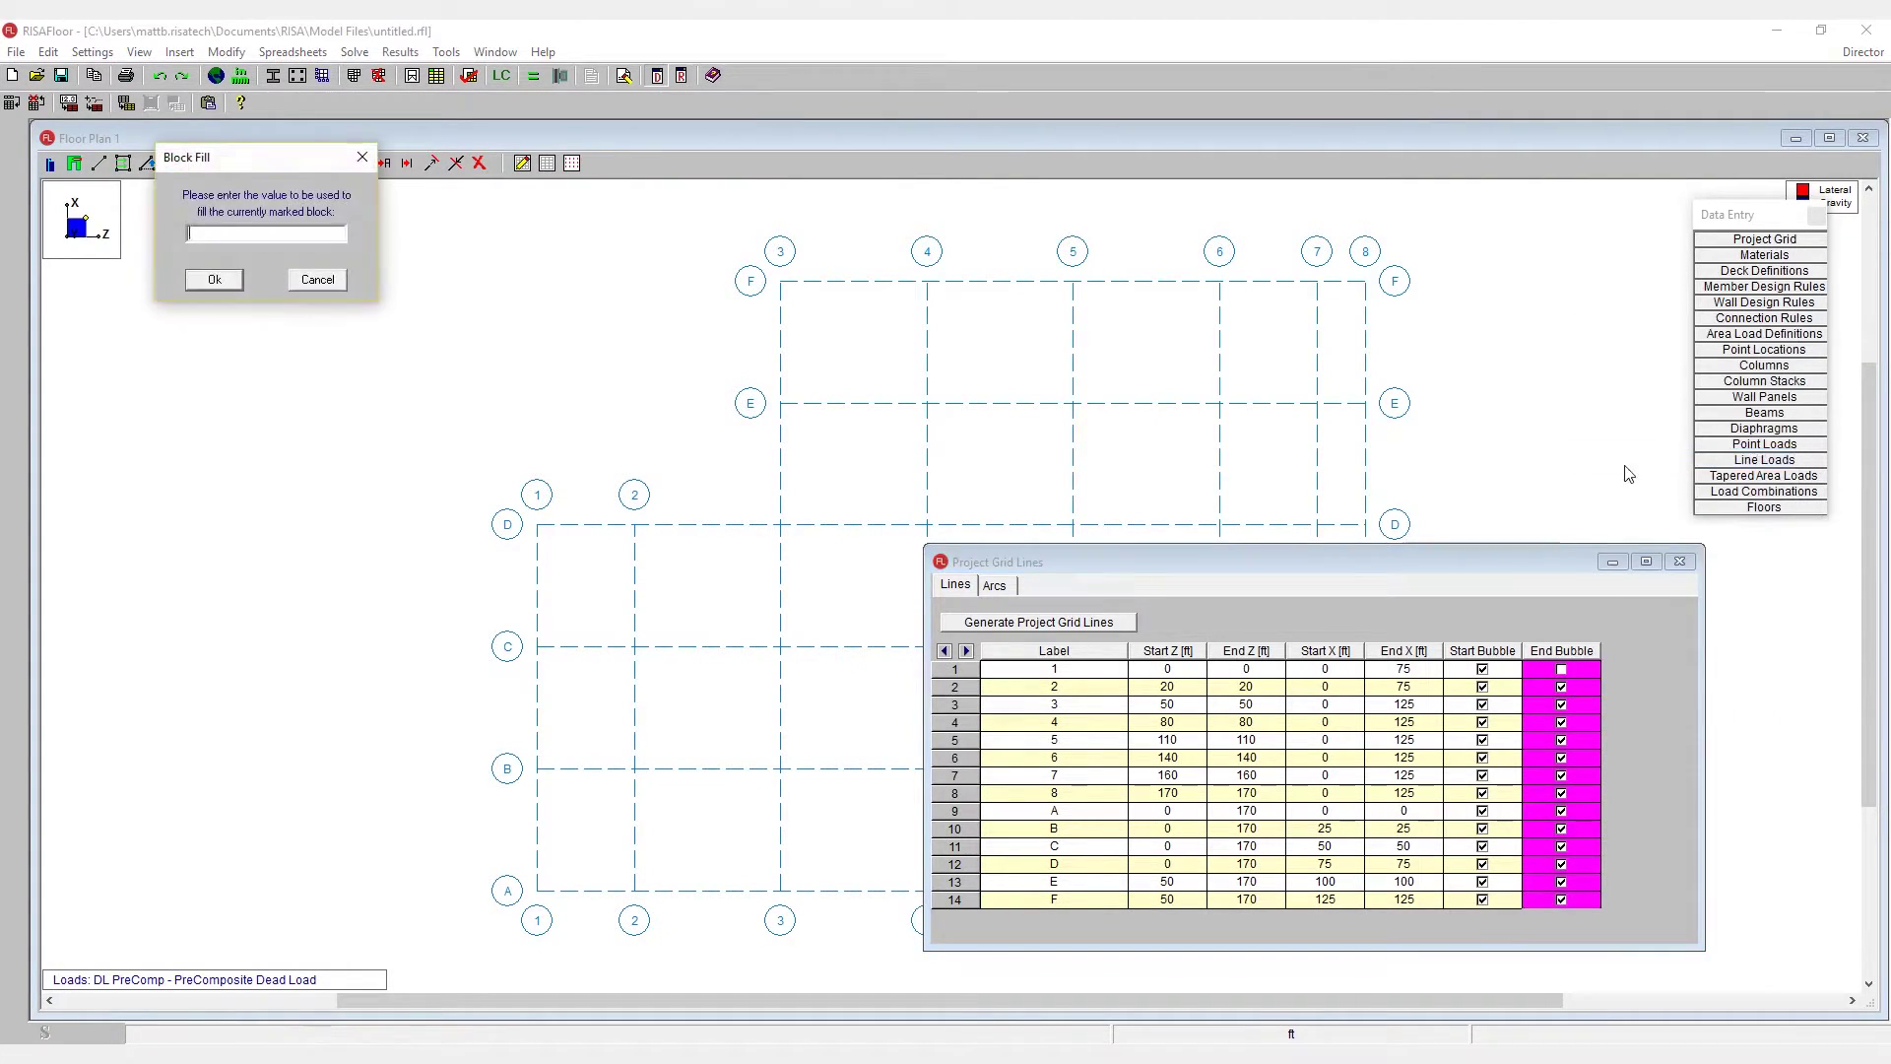
pyautogui.click(213, 280)
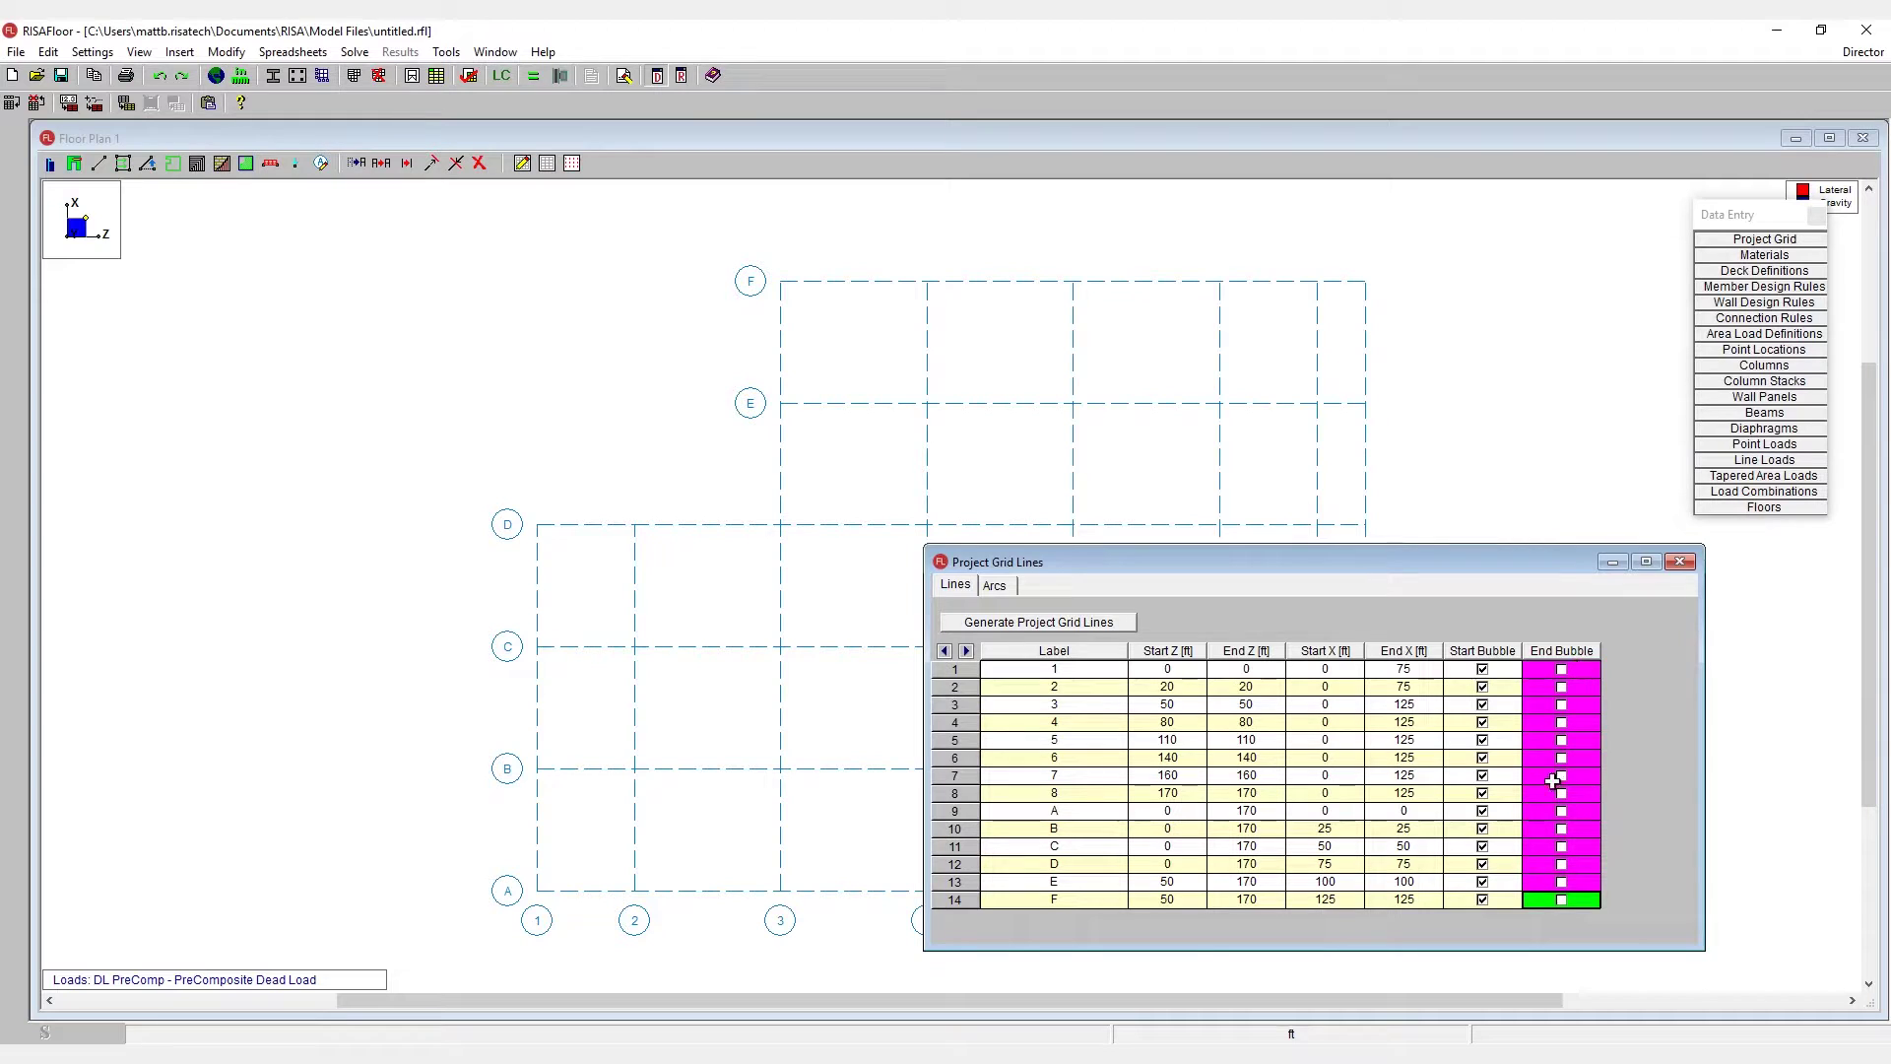
# - Move the grid lines table aside and close it to view the L-shaped grid
pyautogui.moveTo(1307, 571); pyautogui.dragTo(930, 552)
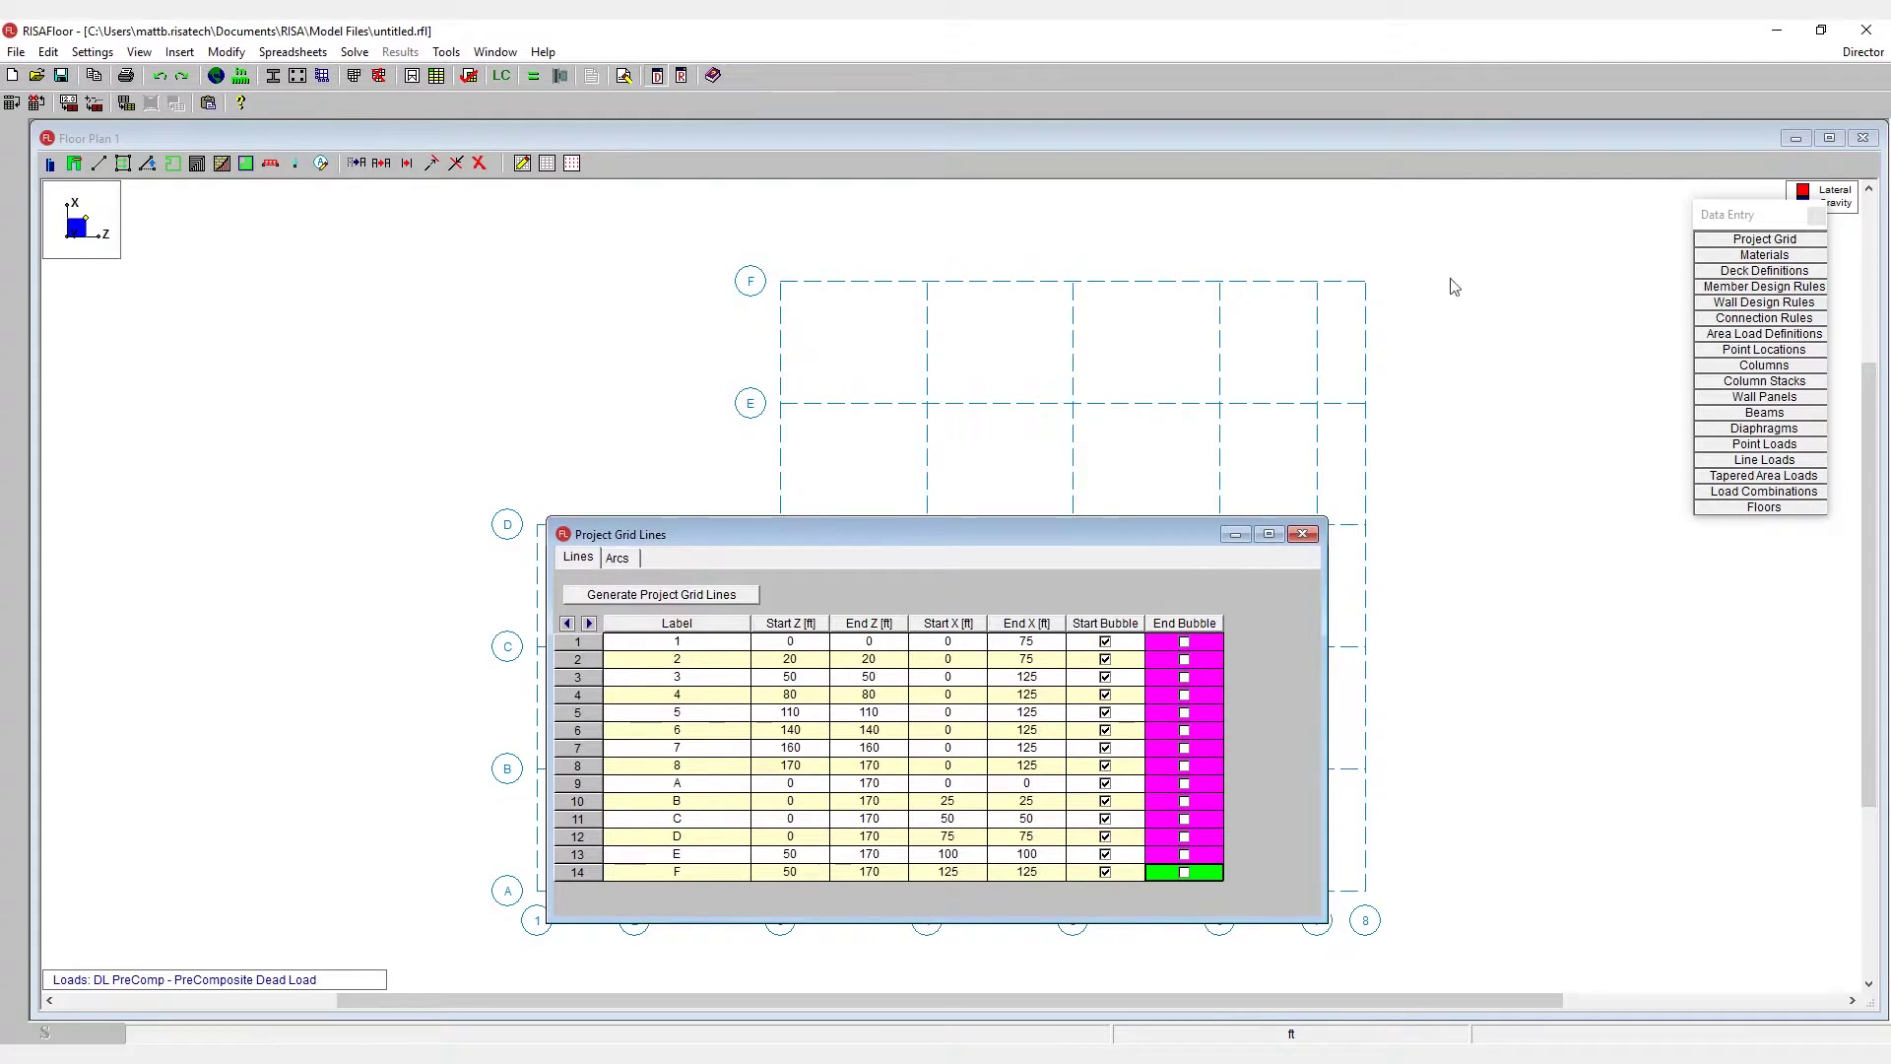
pyautogui.moveTo(1042, 530); pyautogui.dragTo(1518, 592)
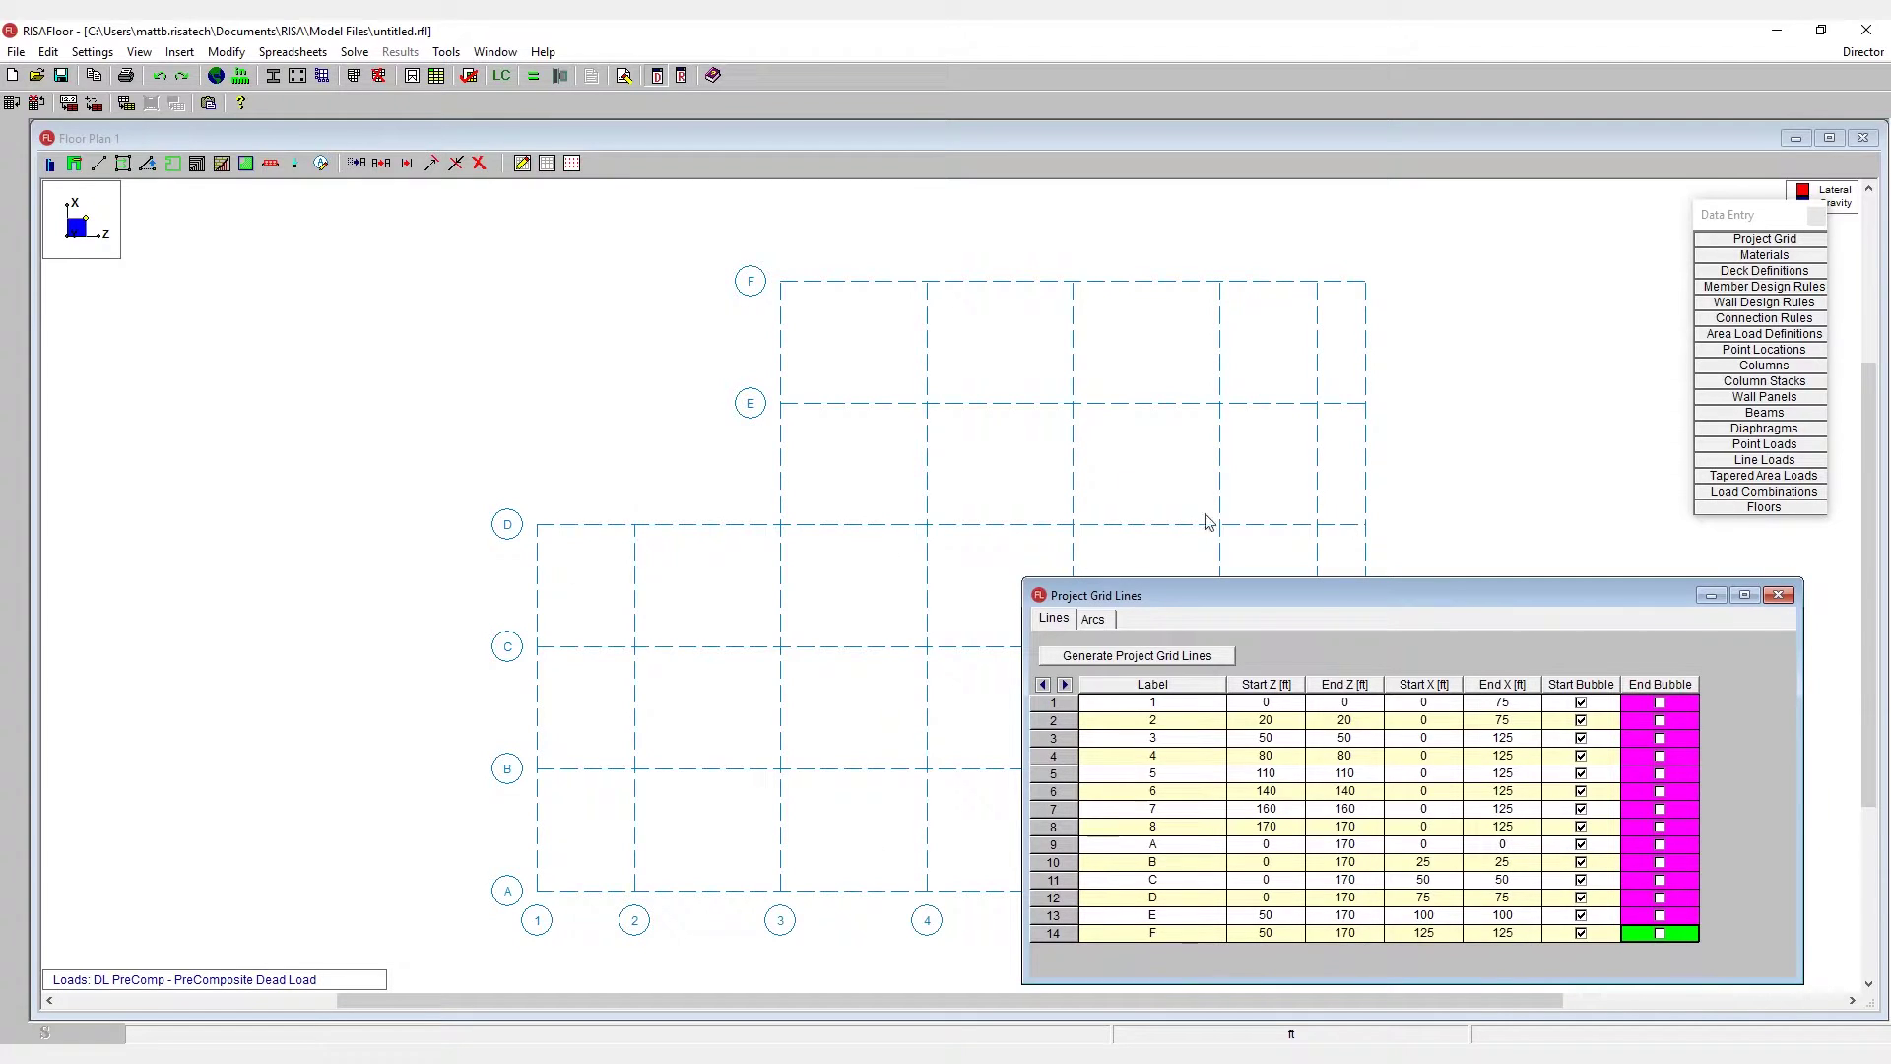
pyautogui.click(1779, 594)
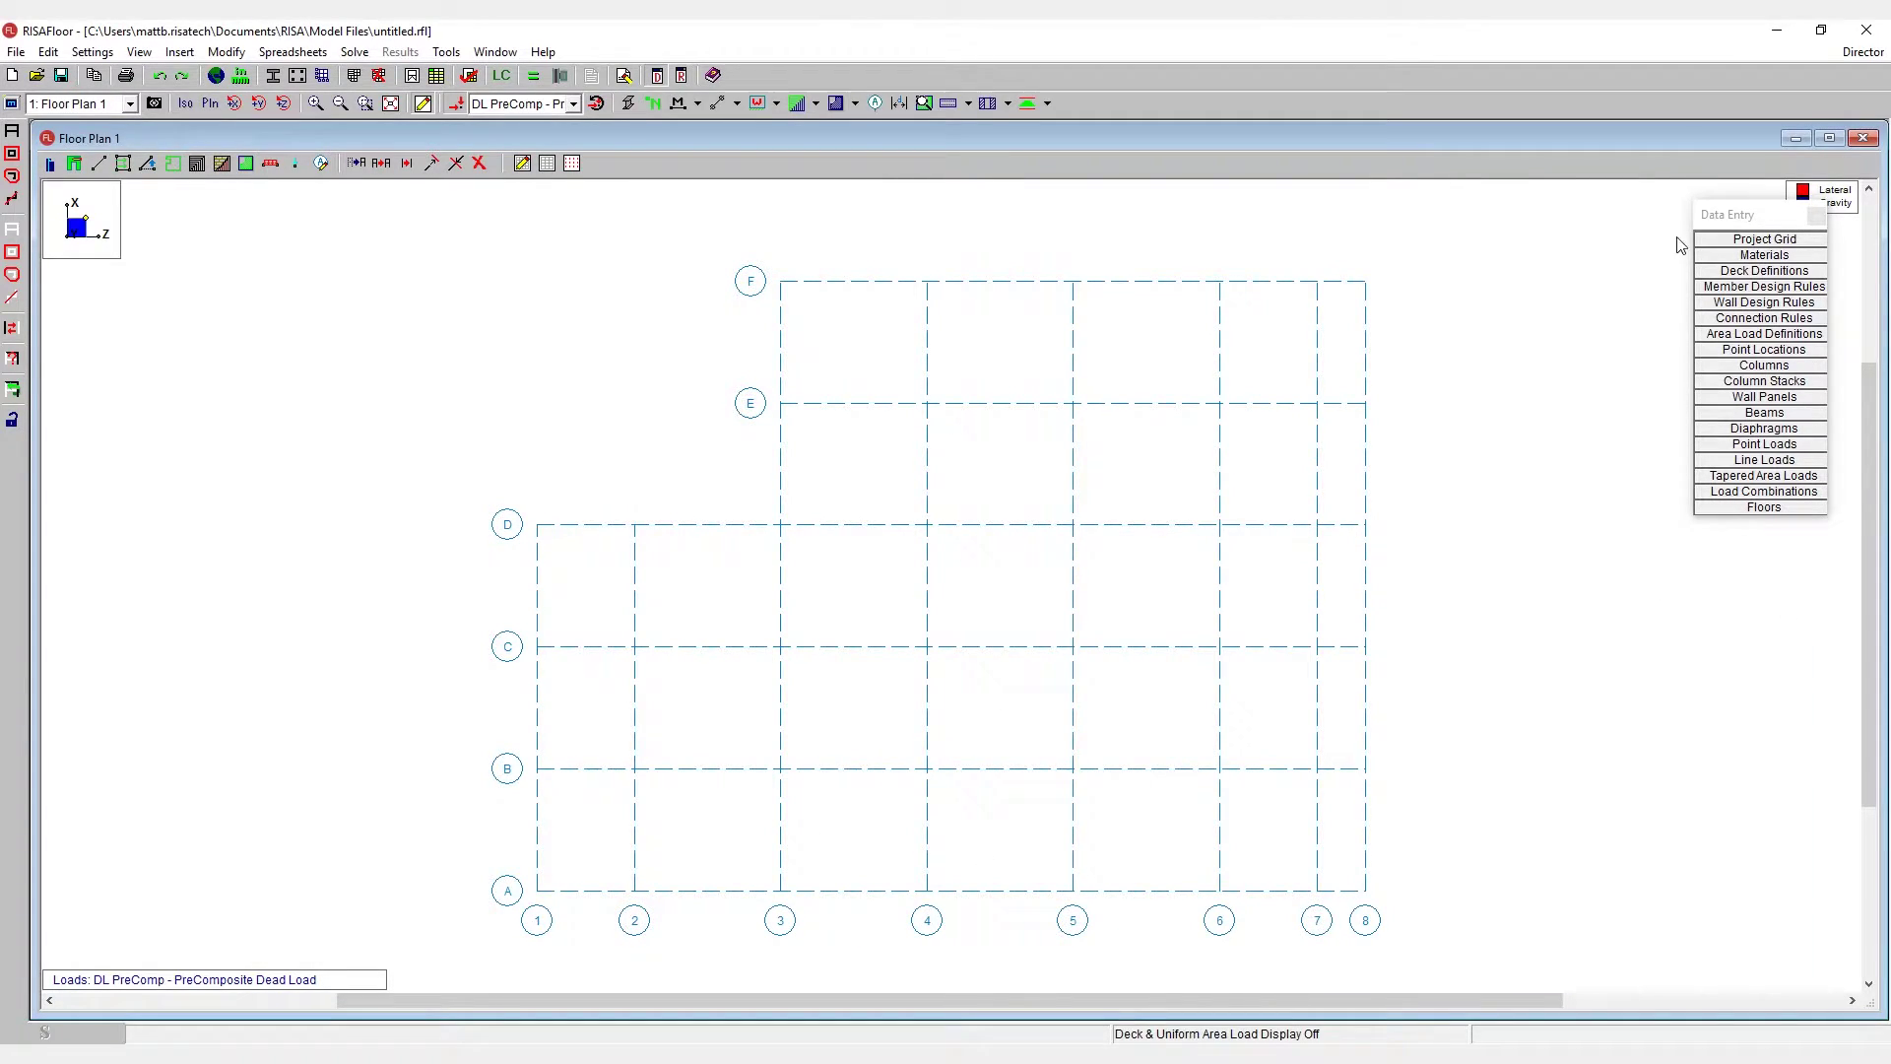
pyautogui.click(1714, 240)
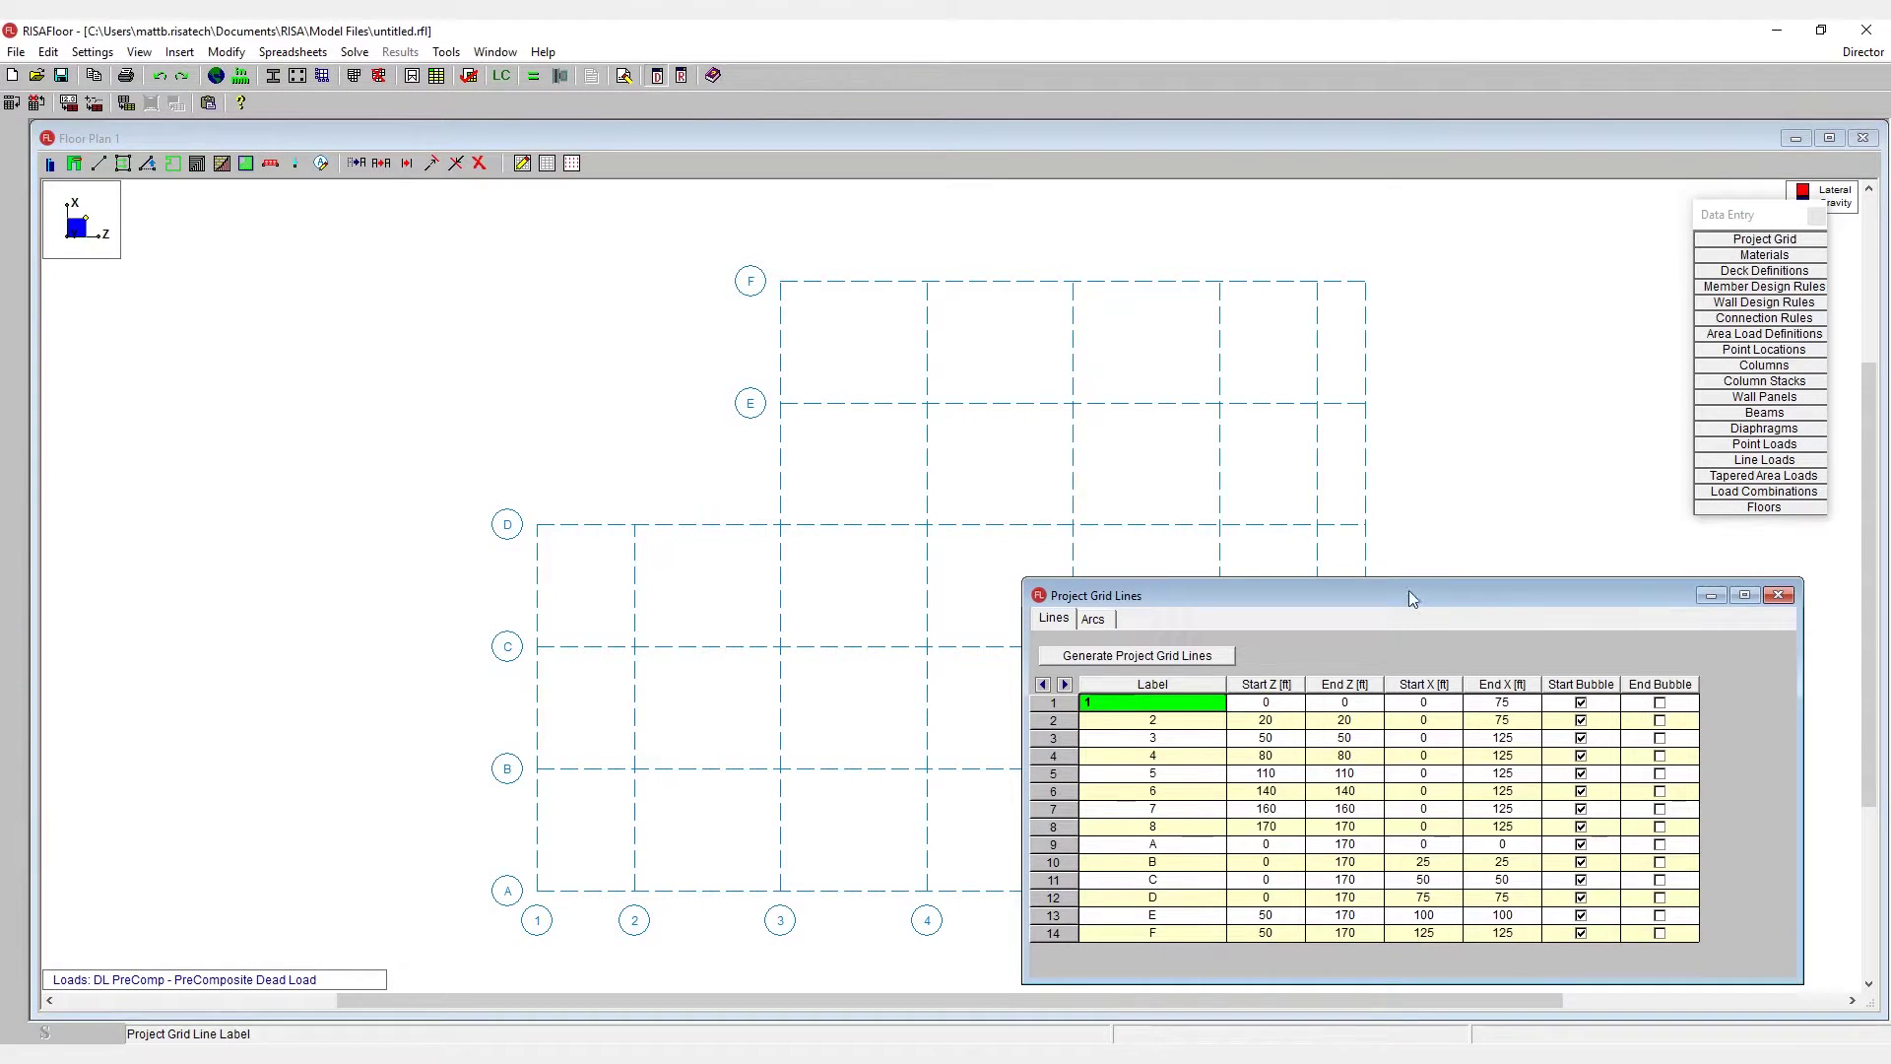
# - Add grid line G at X 35, running from Z -100 to 100
pyautogui.moveTo(1414, 595); pyautogui.dragTo(1275, 309)
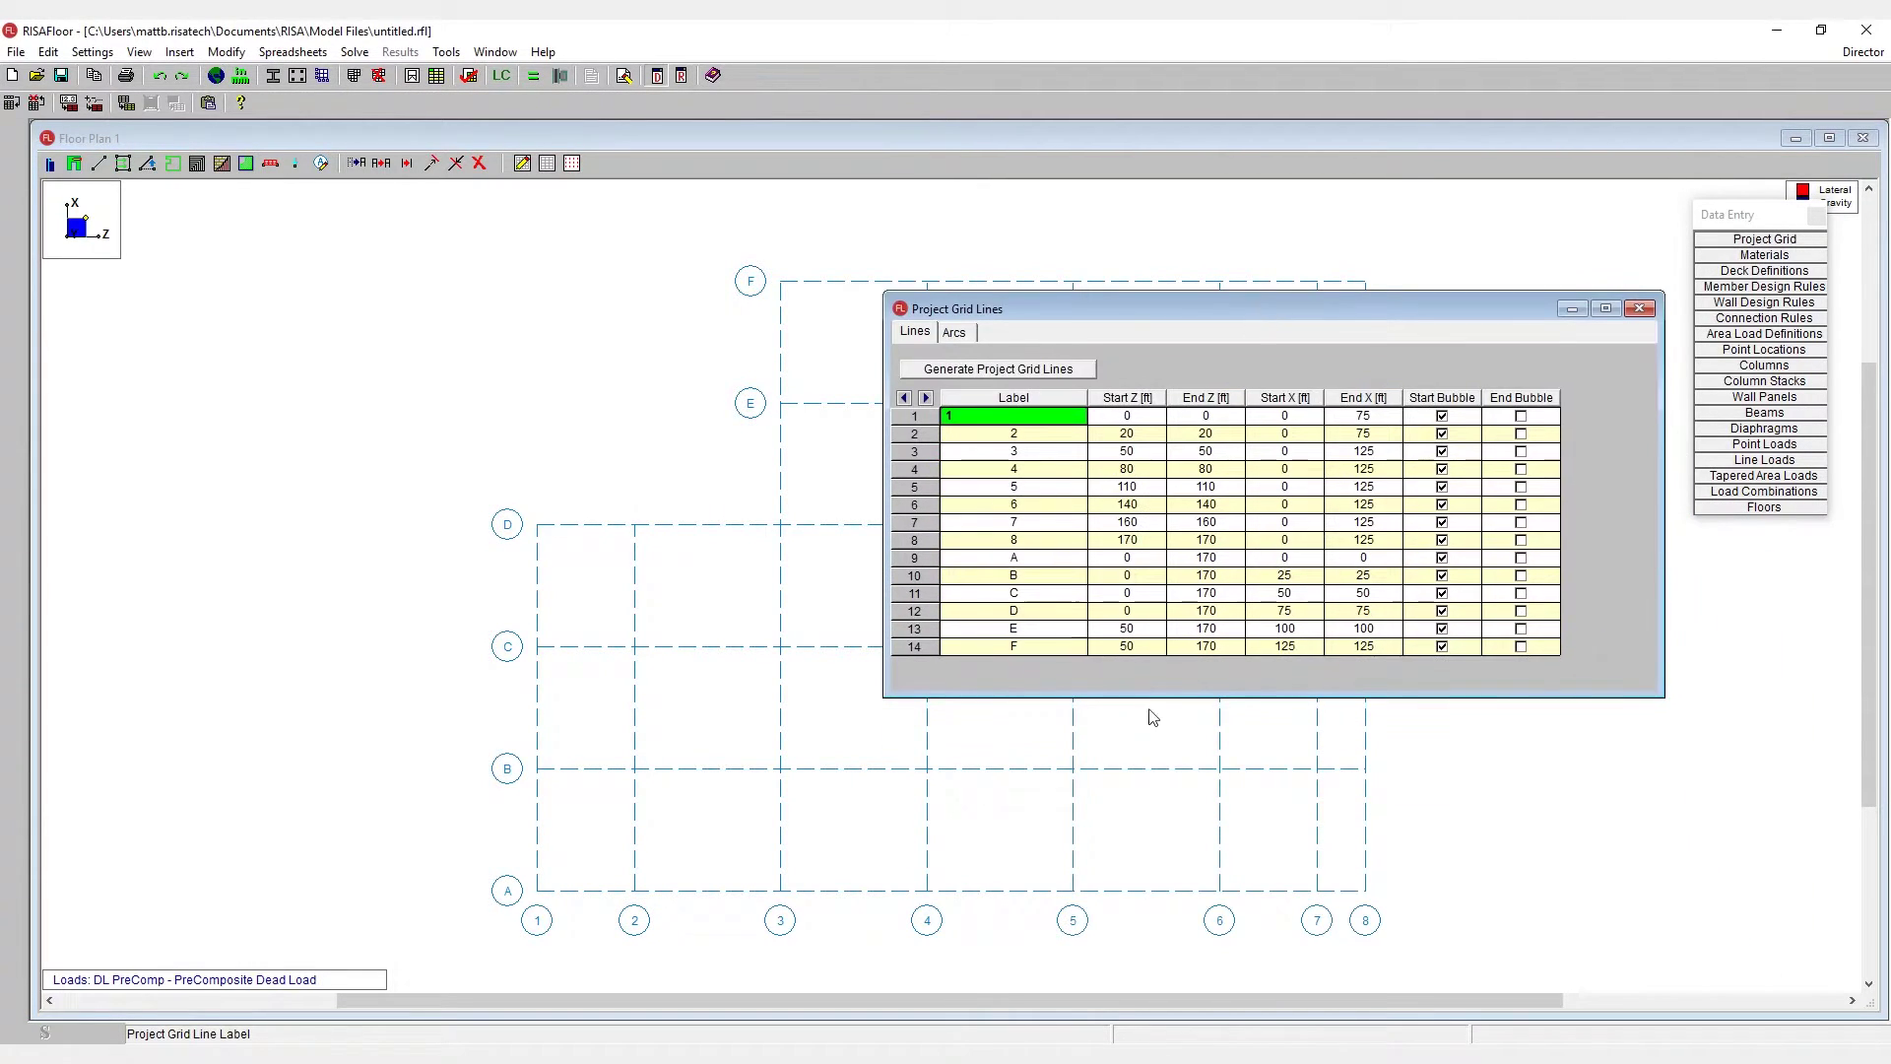
pyautogui.click(1052, 648)
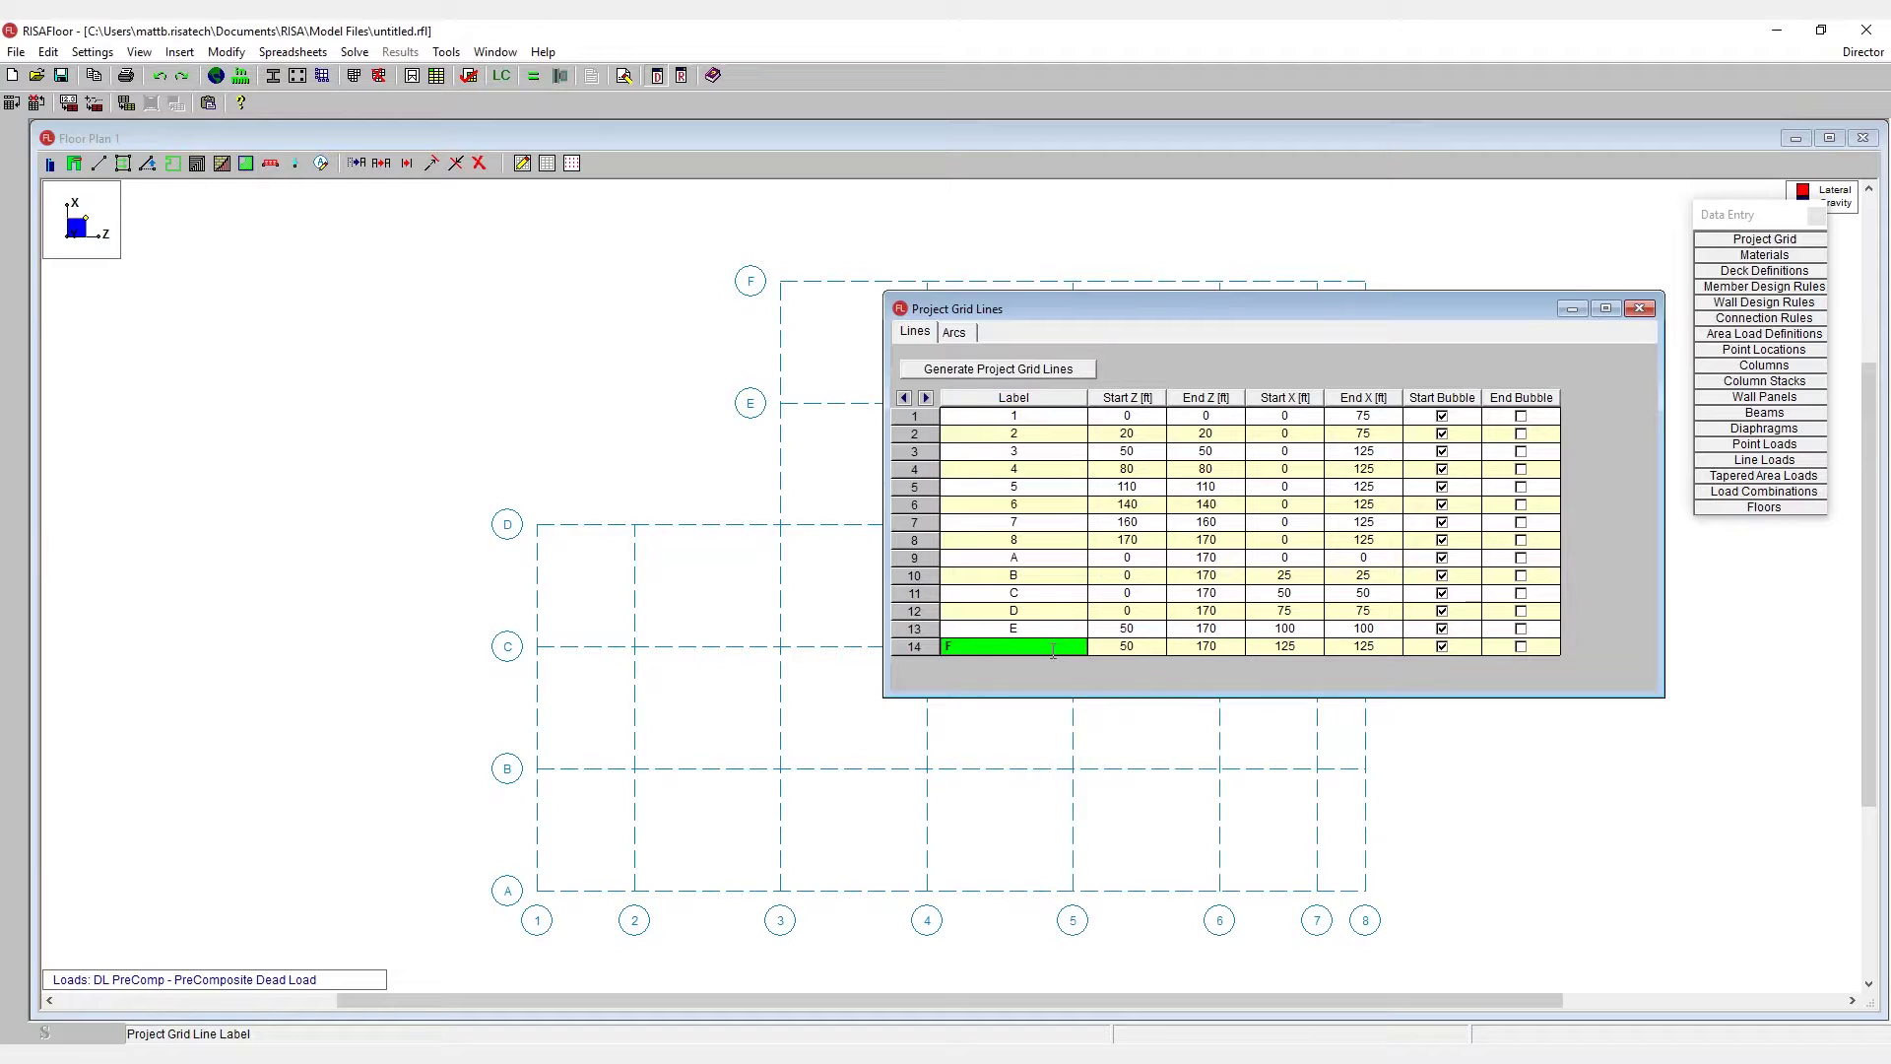
pyautogui.press('Down')
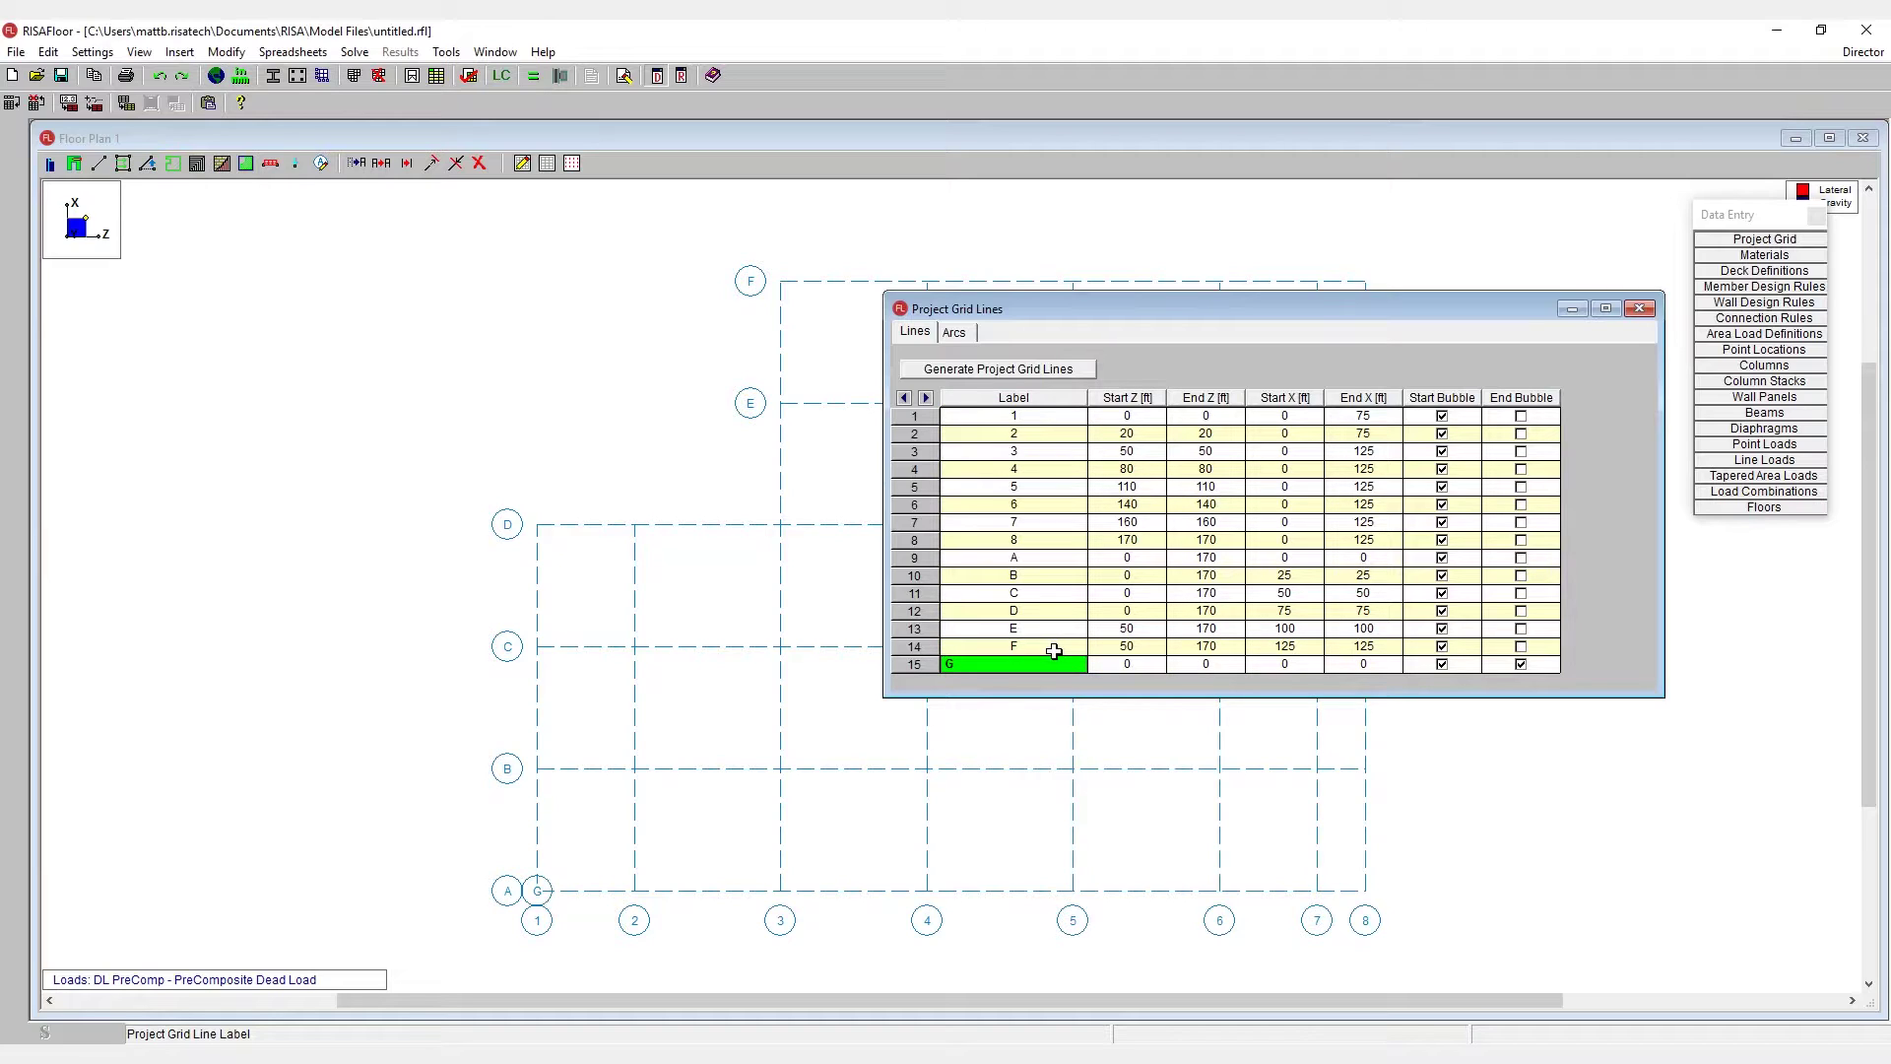
pyautogui.click(1130, 666)
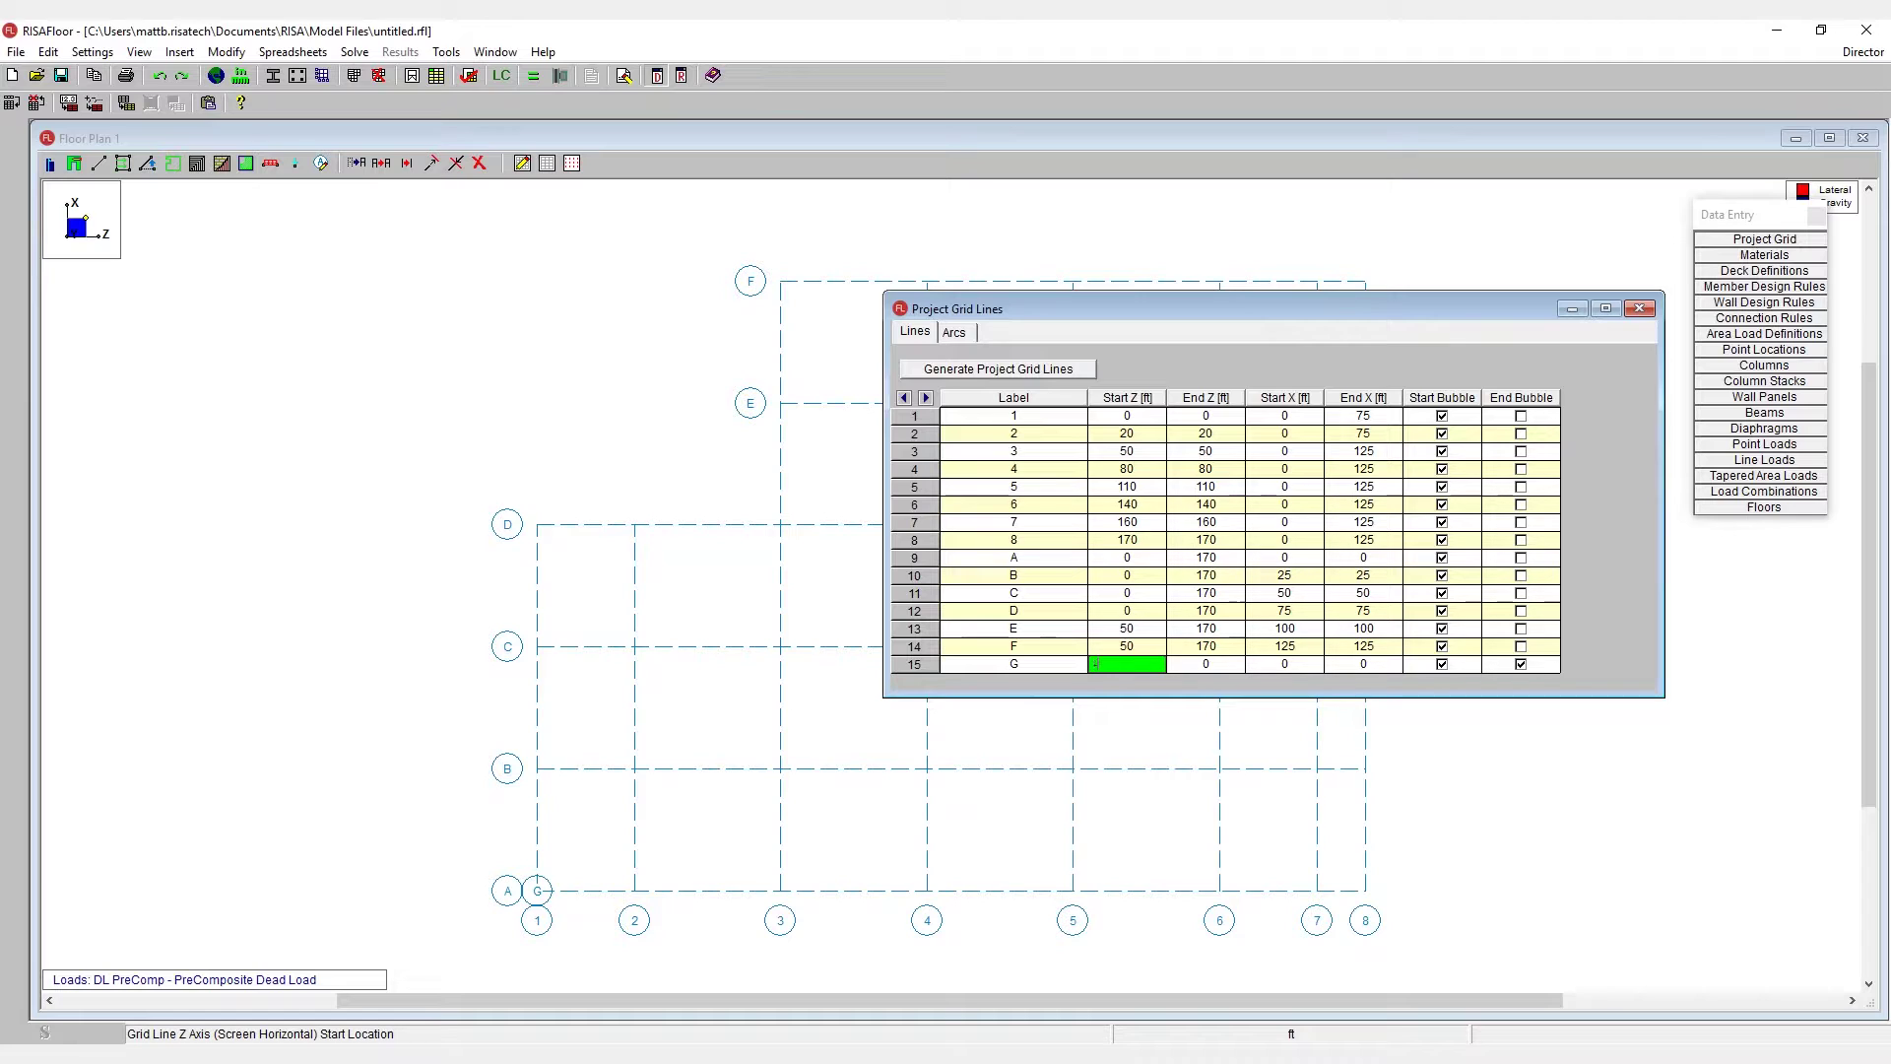
pyautogui.press('Return')
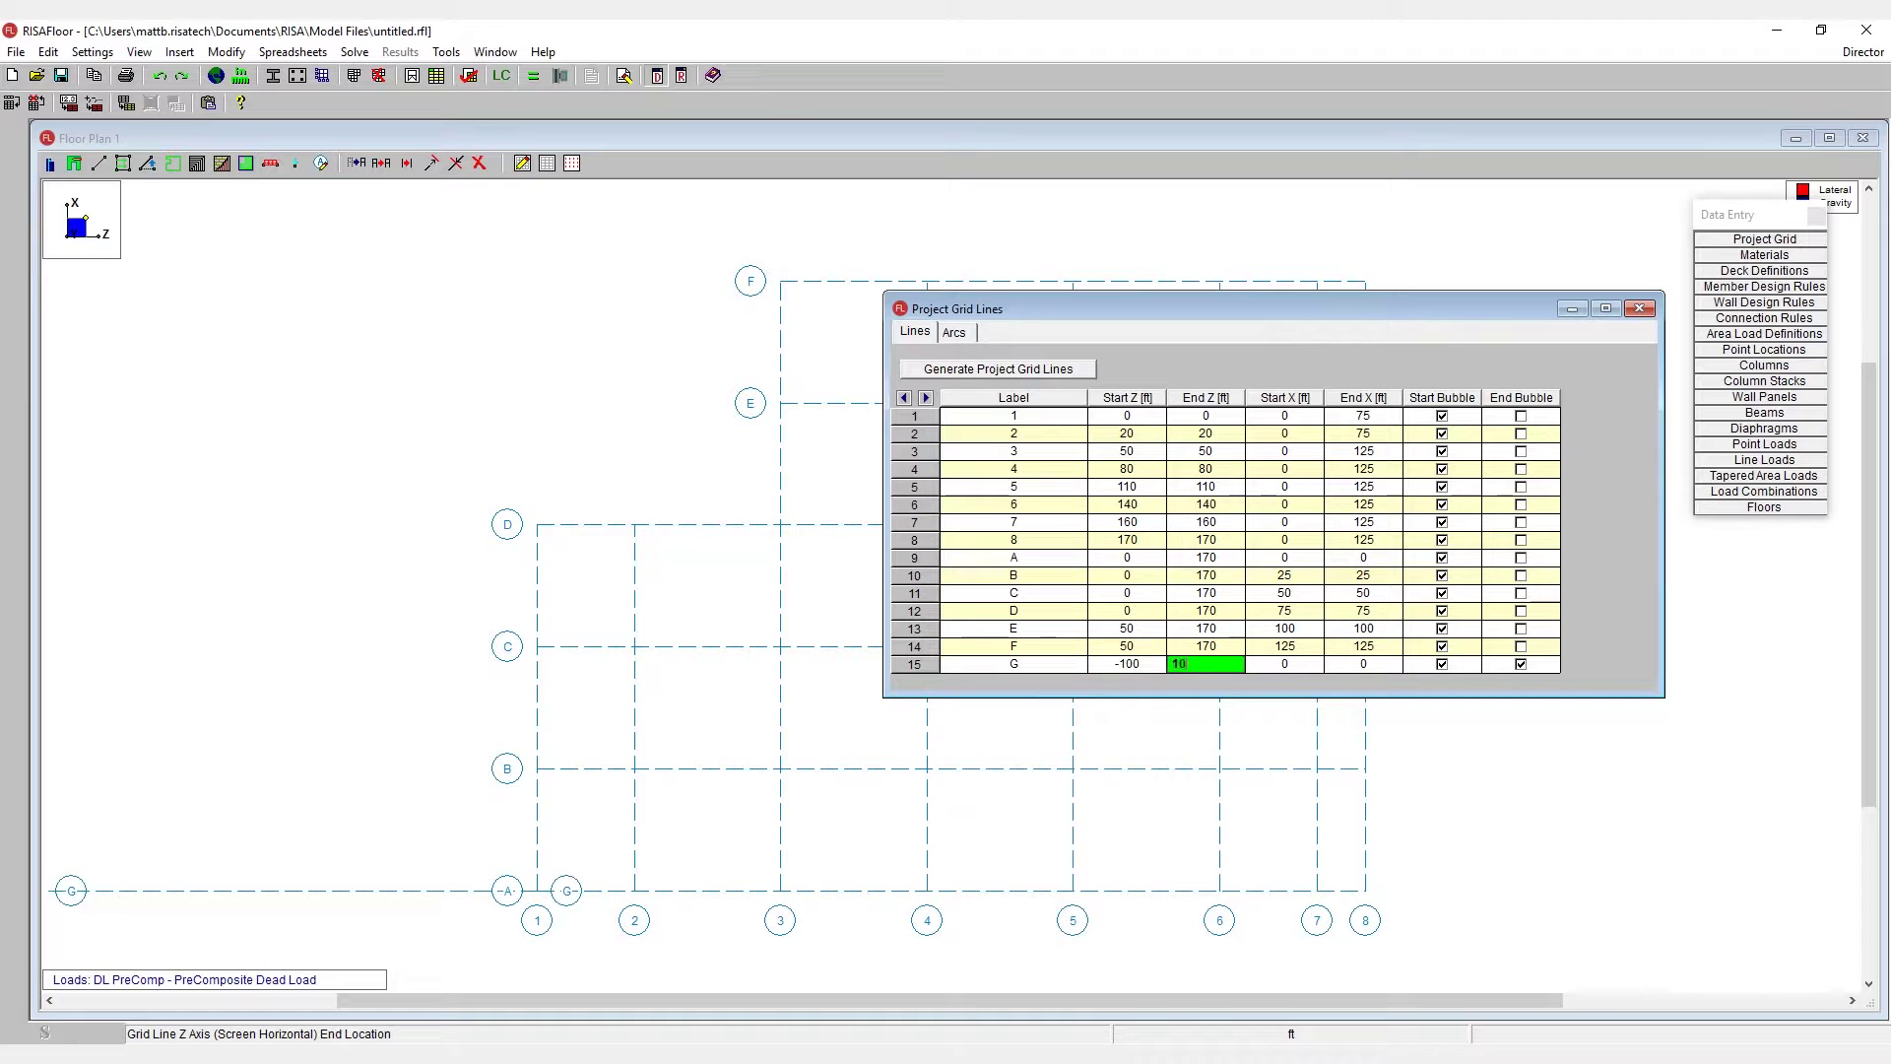
pyautogui.press('Return')
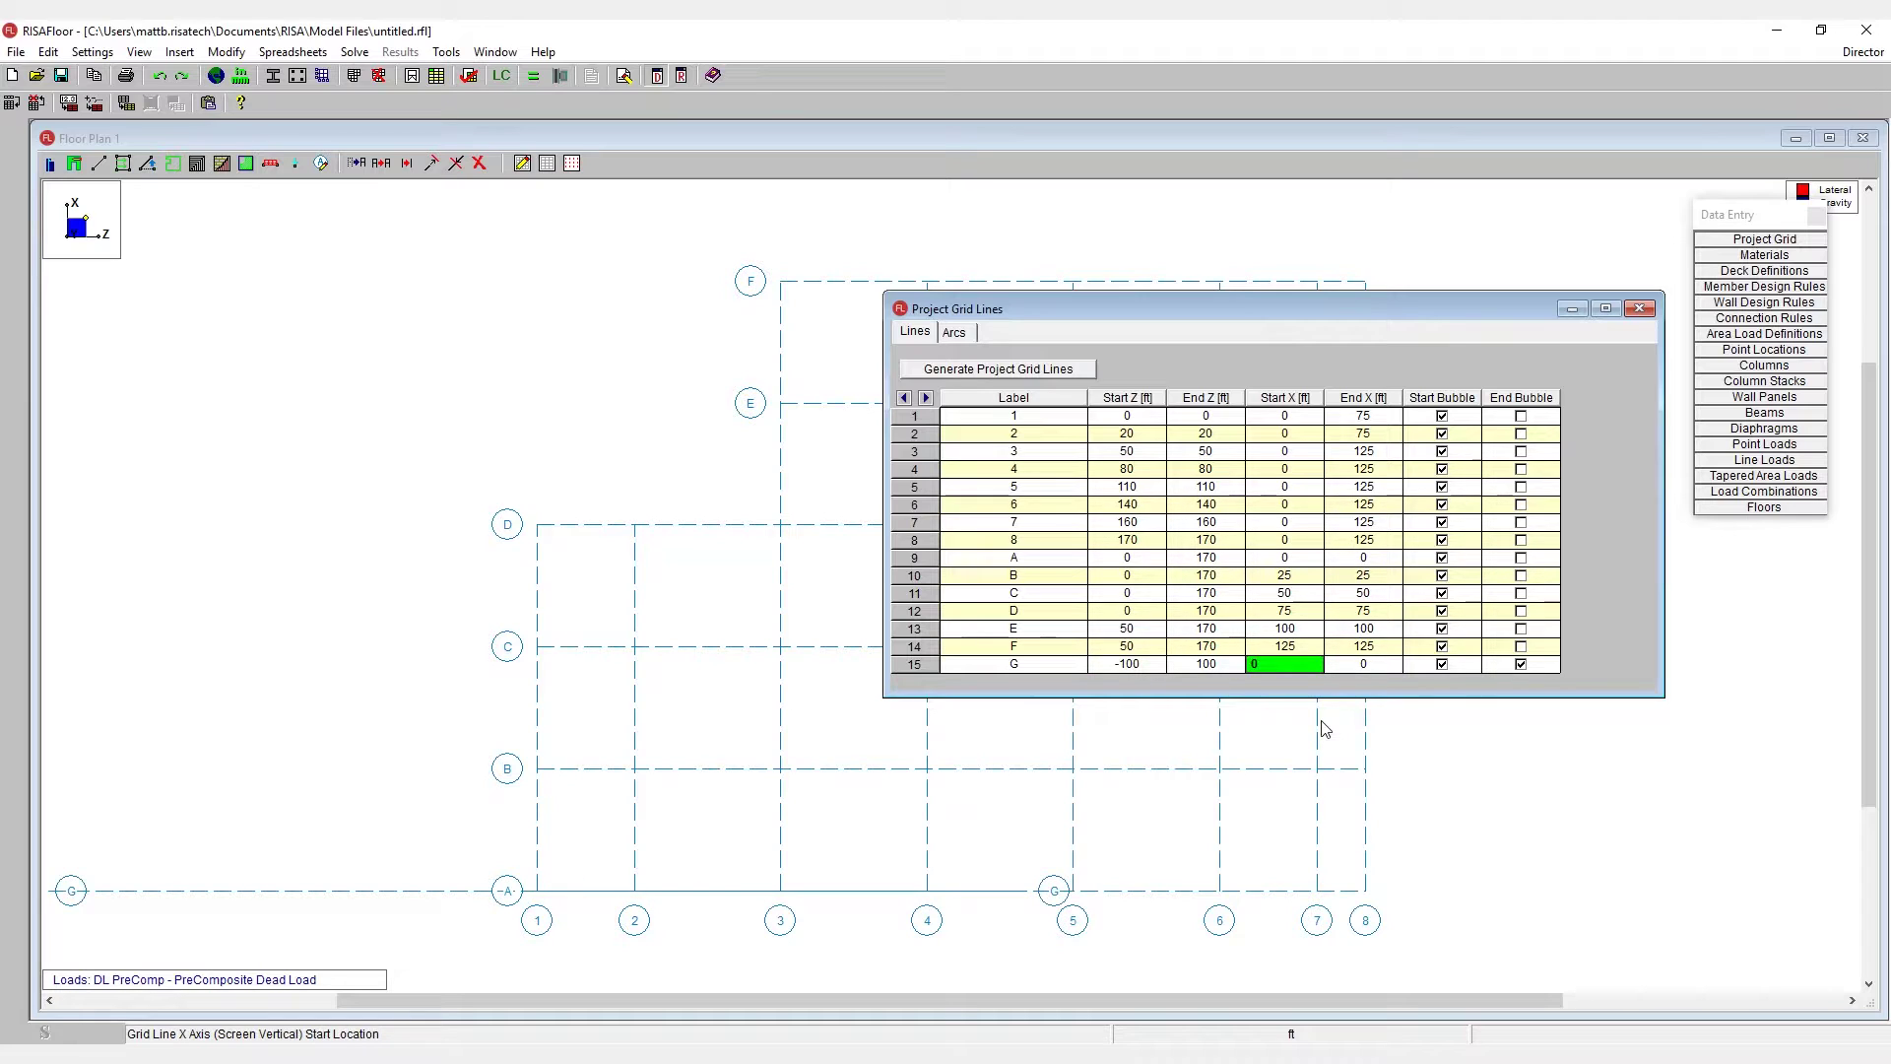
pyautogui.write('35')
pyautogui.press('Return')
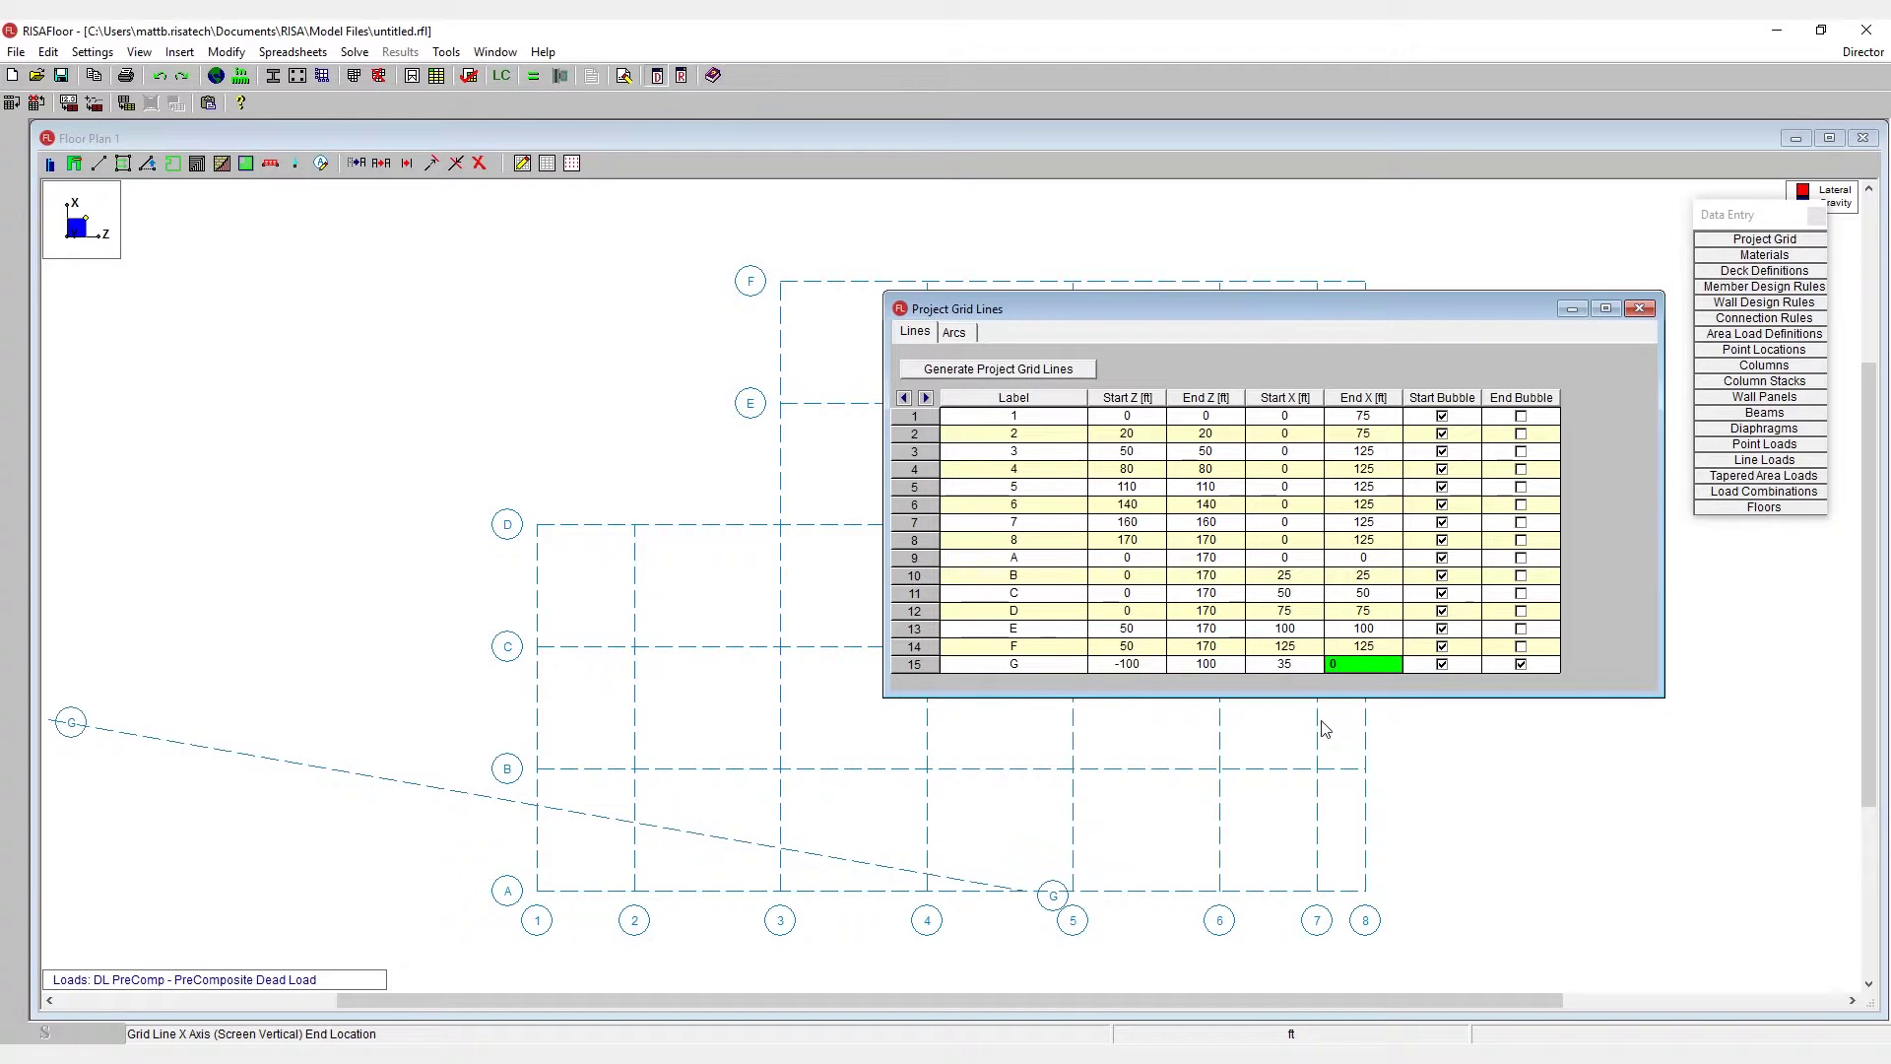
pyautogui.press('Return')
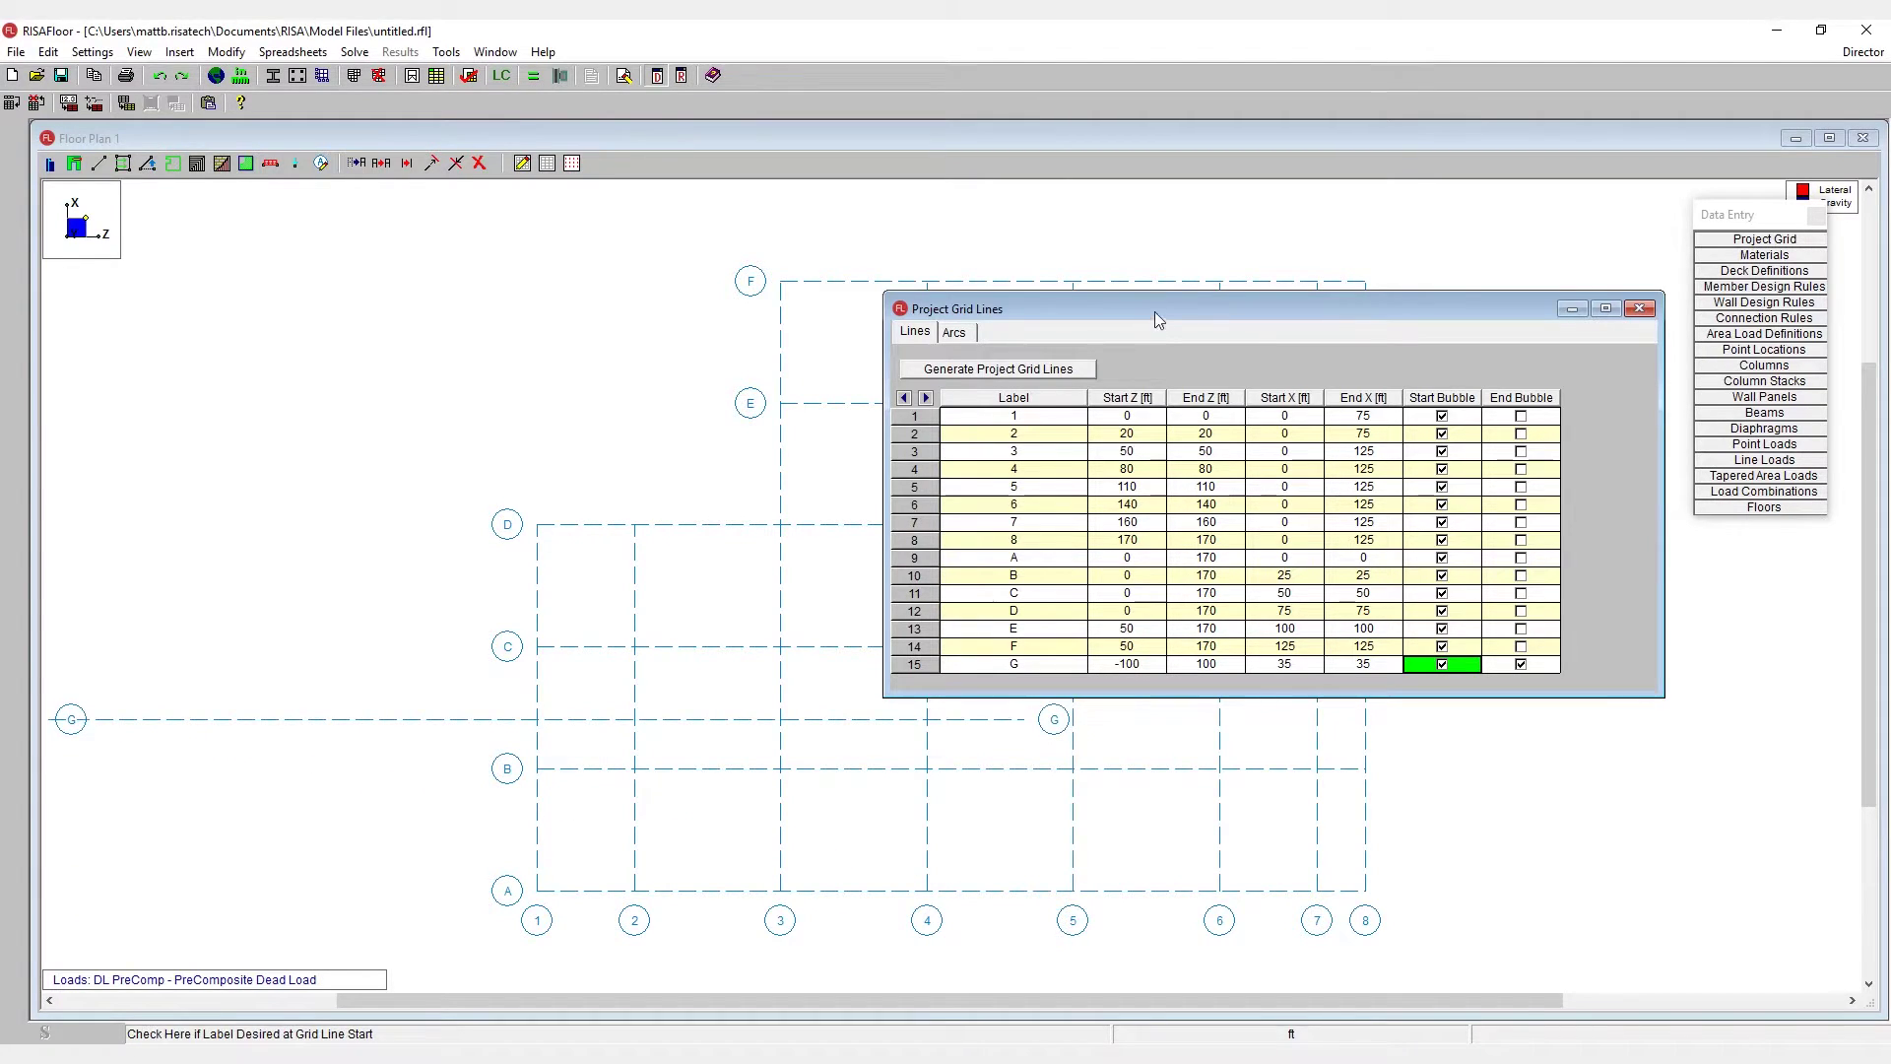
pyautogui.moveTo(1152, 317); pyautogui.dragTo(1501, 742)
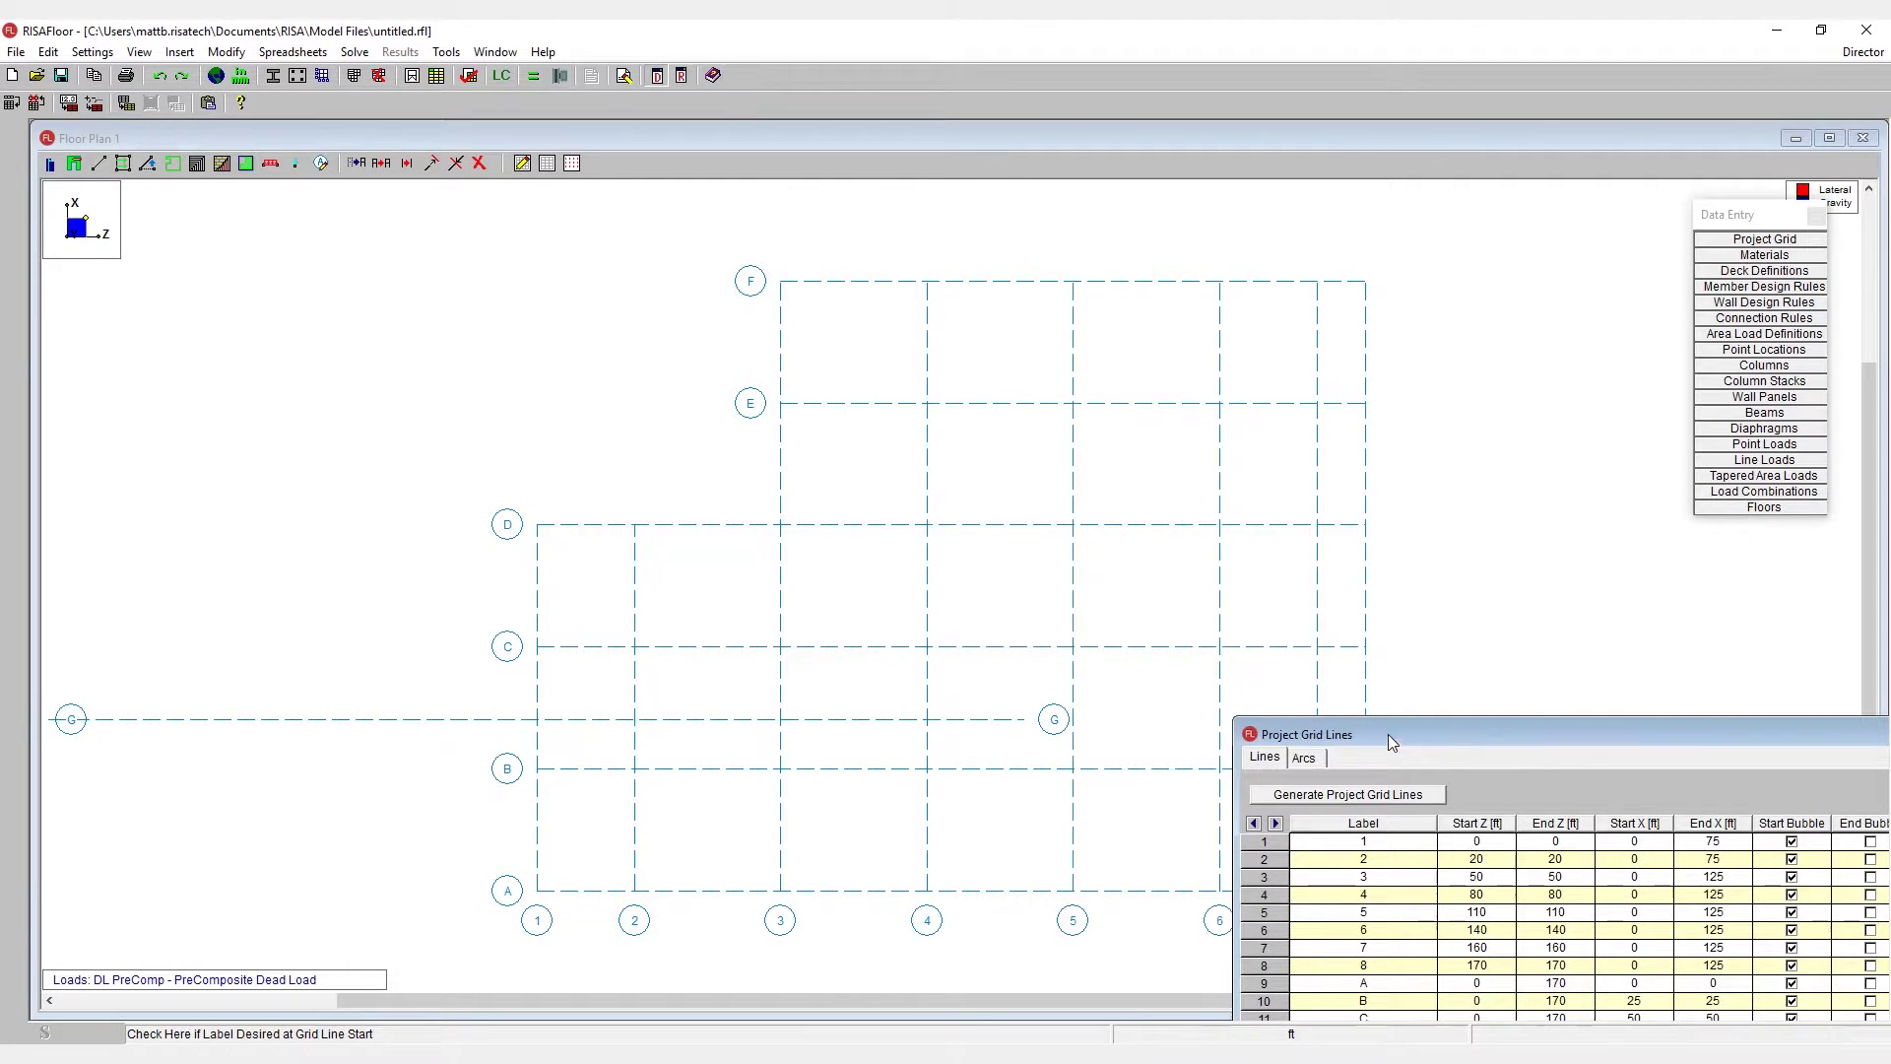
pyautogui.moveTo(1387, 735); pyautogui.dragTo(814, 379)
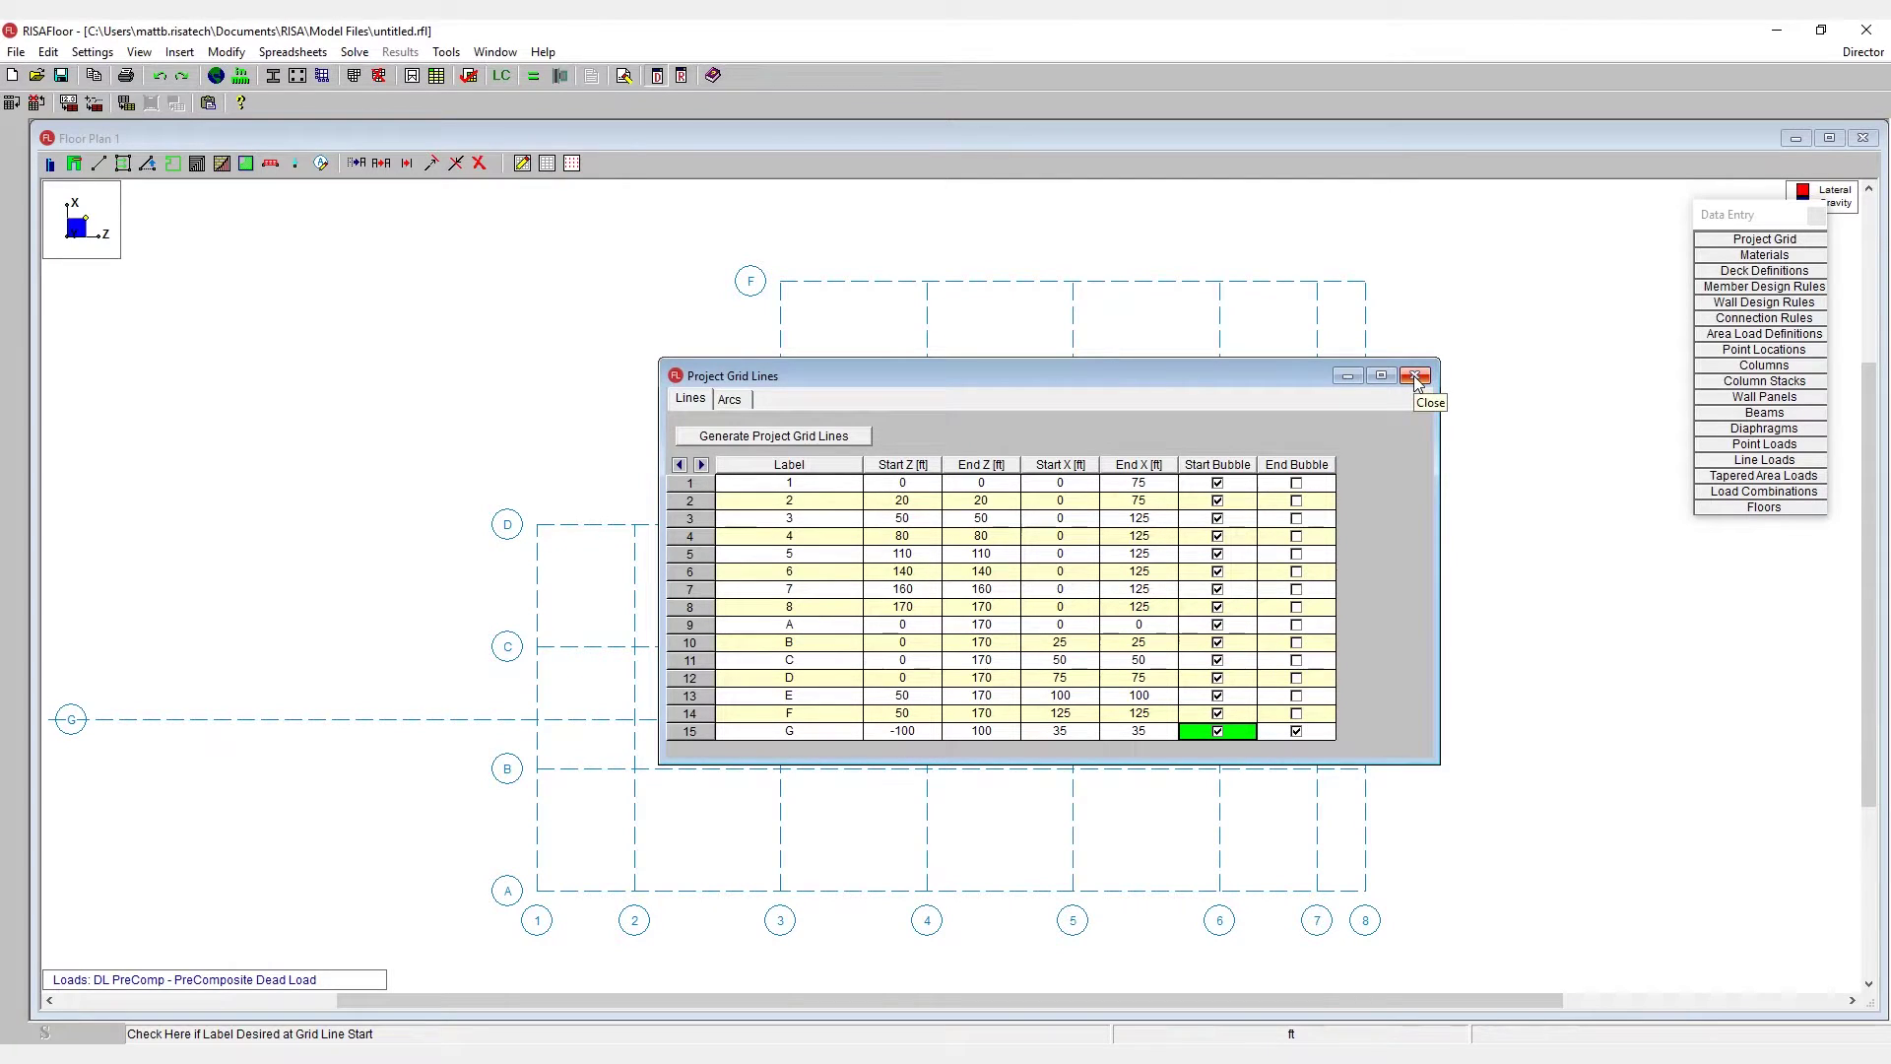
pyautogui.click(1414, 377)
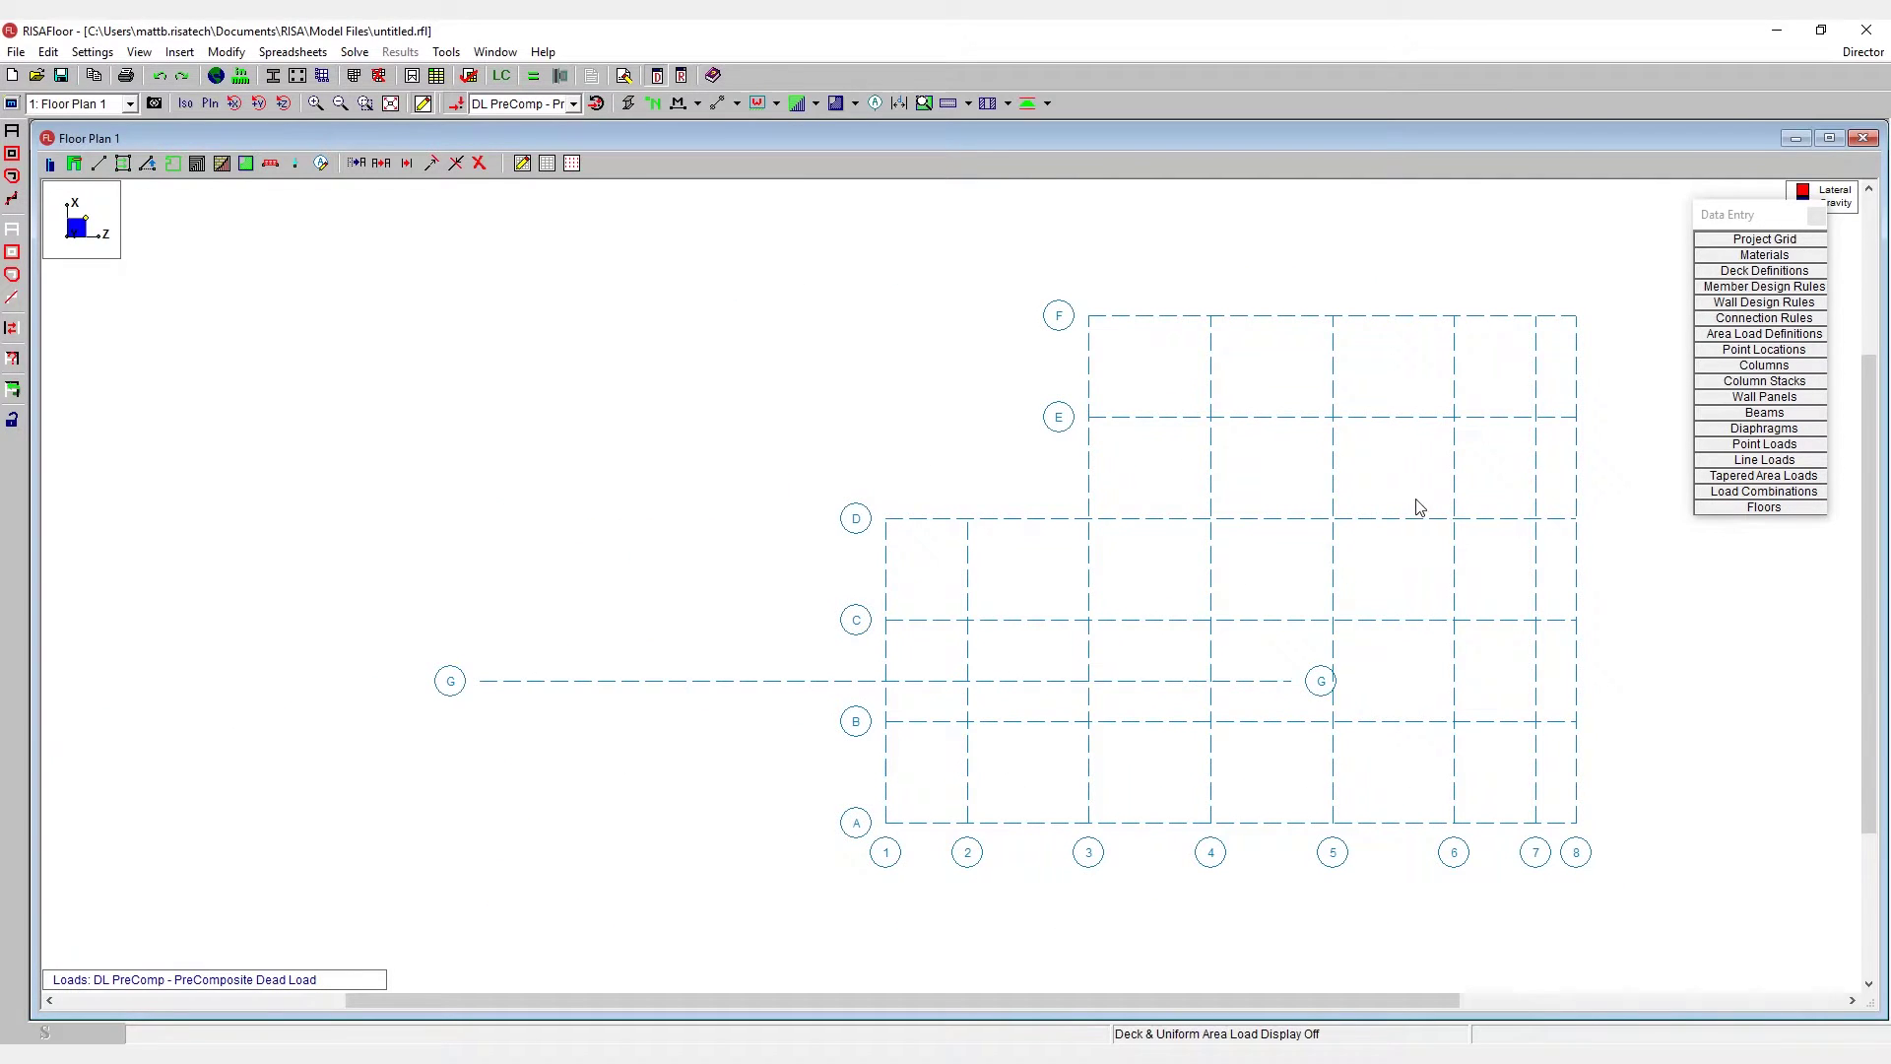
pyautogui.doubleClick(1211, 587)
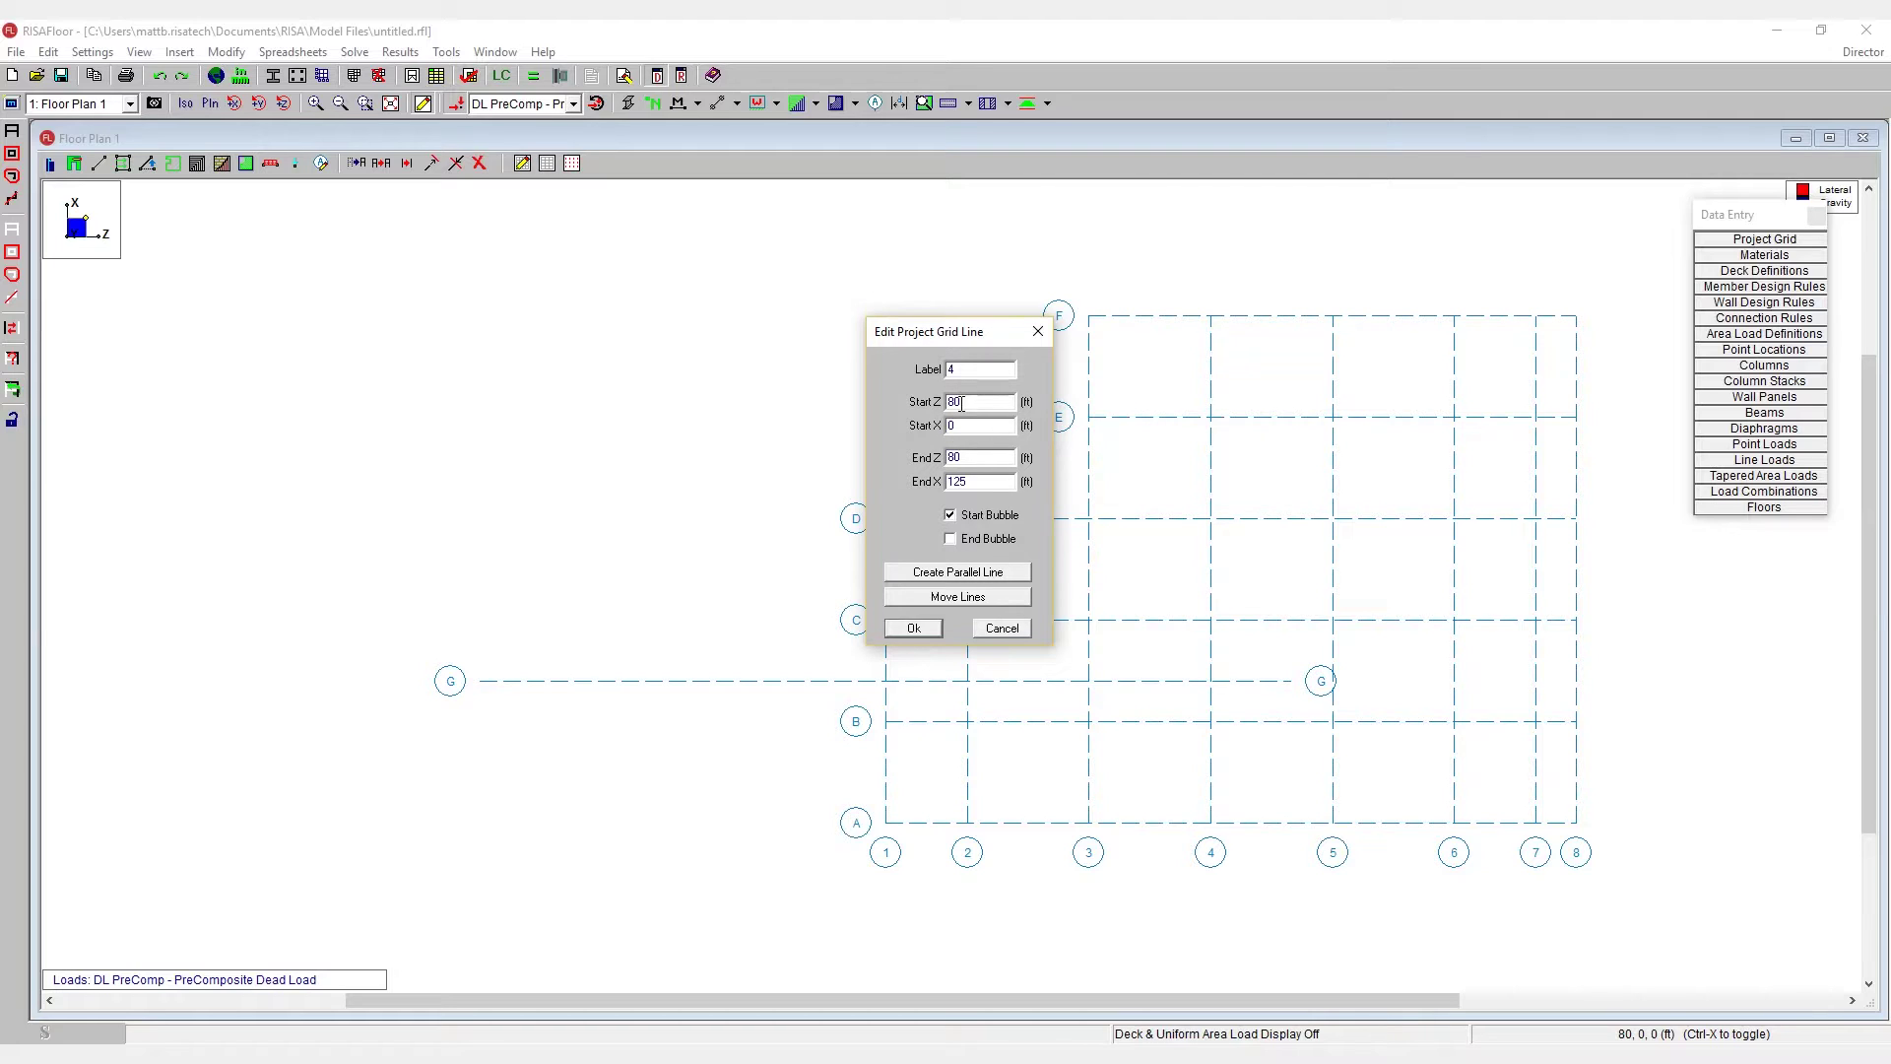
pyautogui.write('70')
pyautogui.click(912, 630)
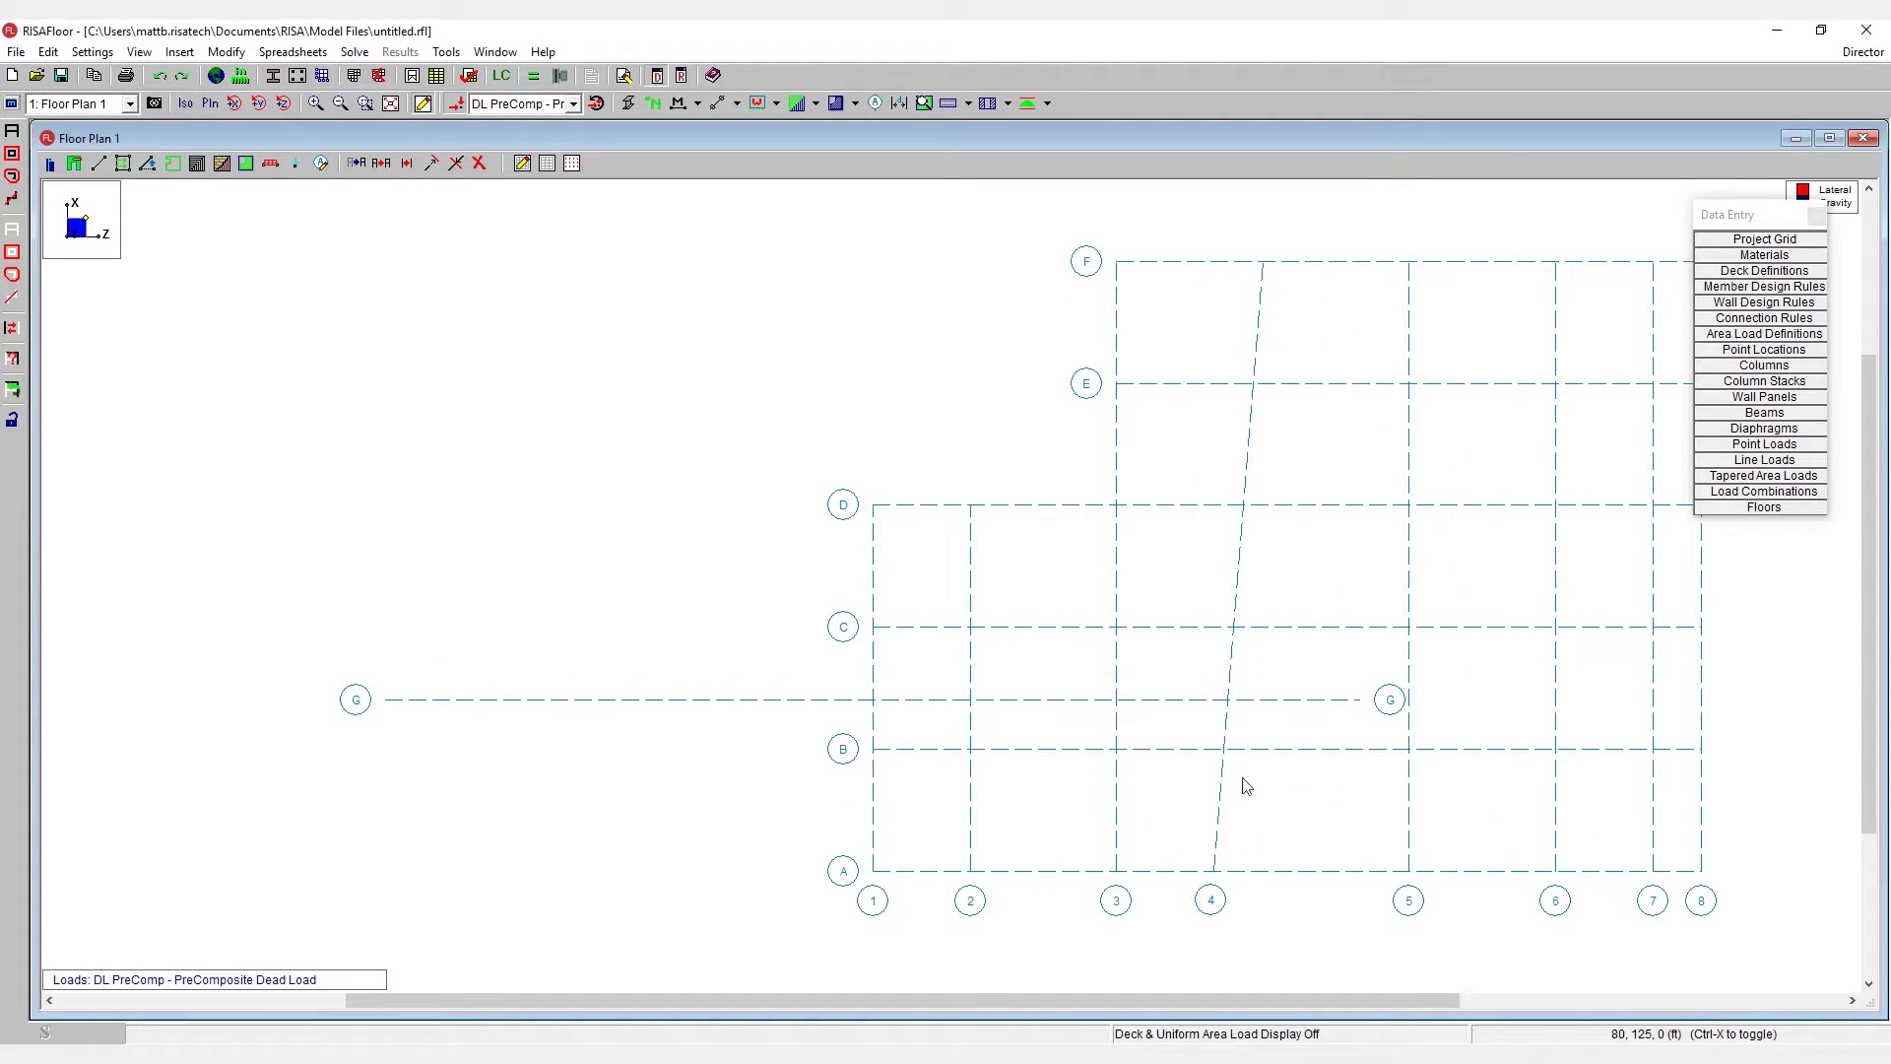
pyautogui.click(160, 76)
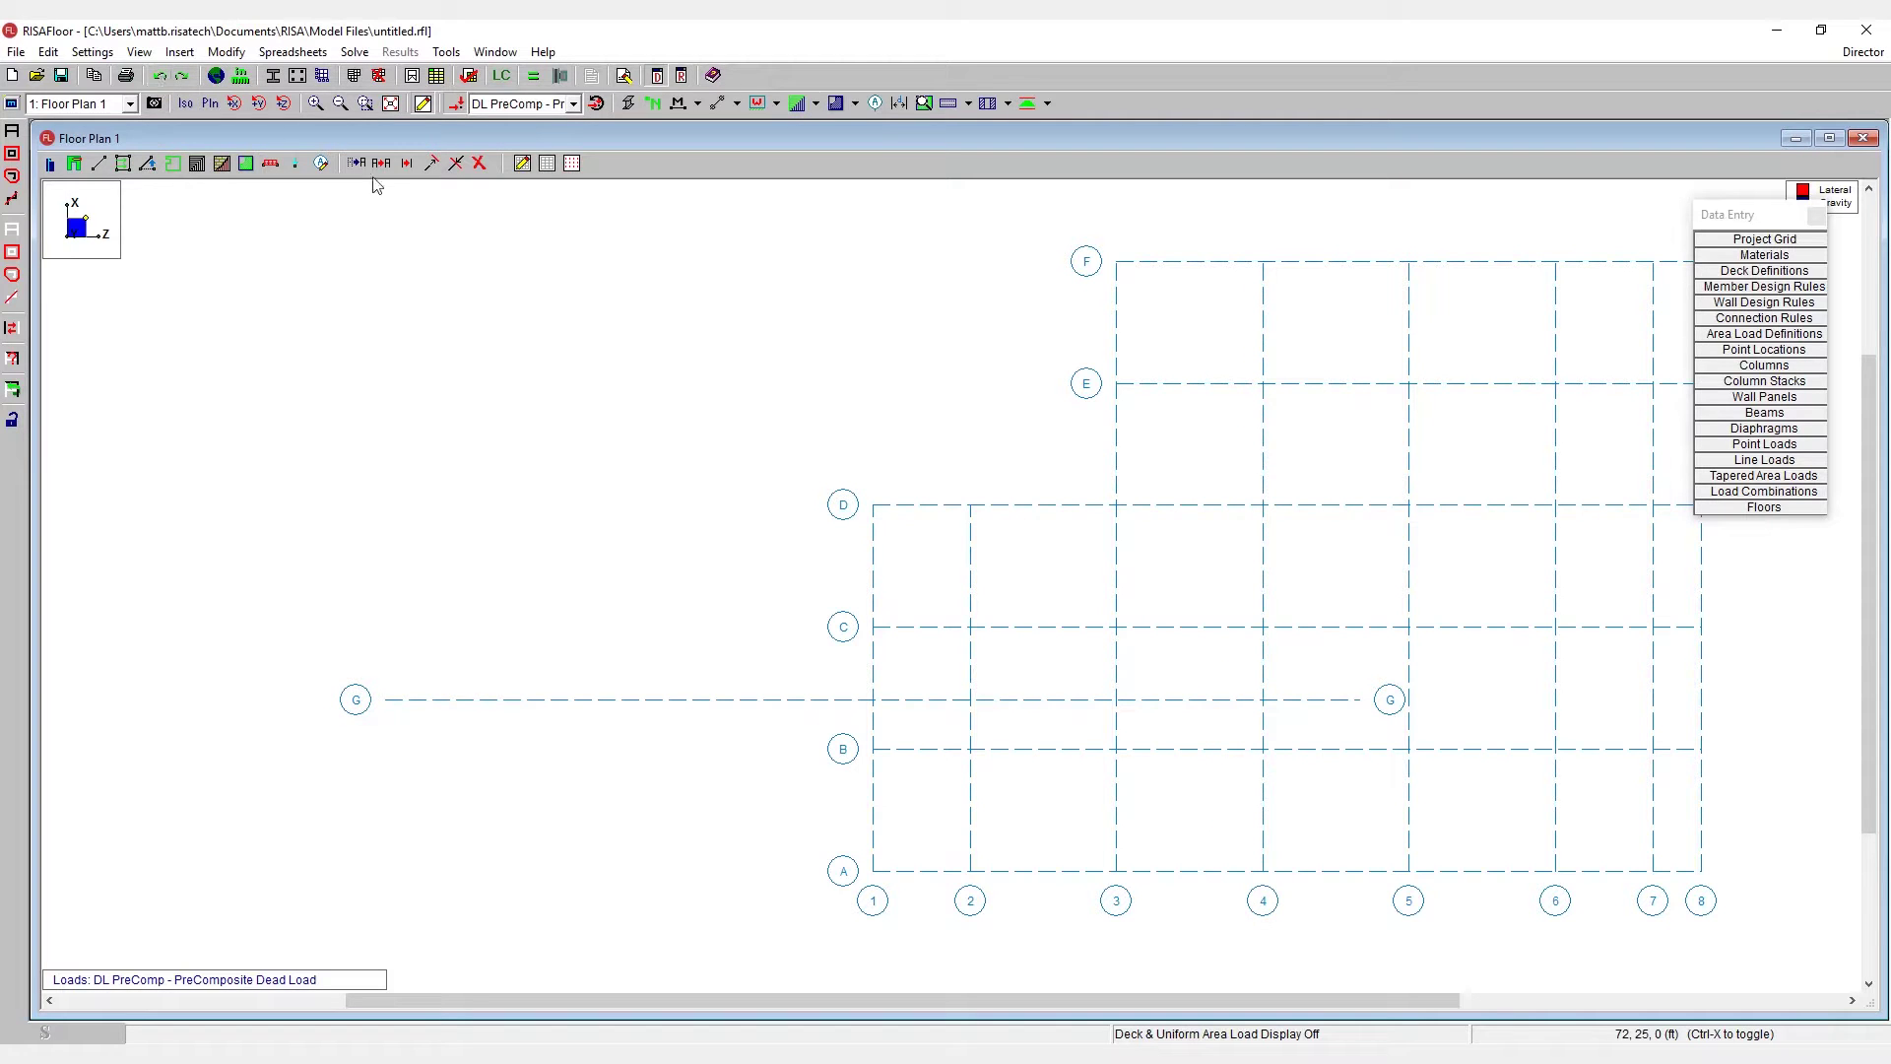
# - Measure the distance from grid A-4 to A-5, reading 30 ft
pyautogui.moveTo(1385, 566); pyautogui.dragTo(1134, 558, button='middle')
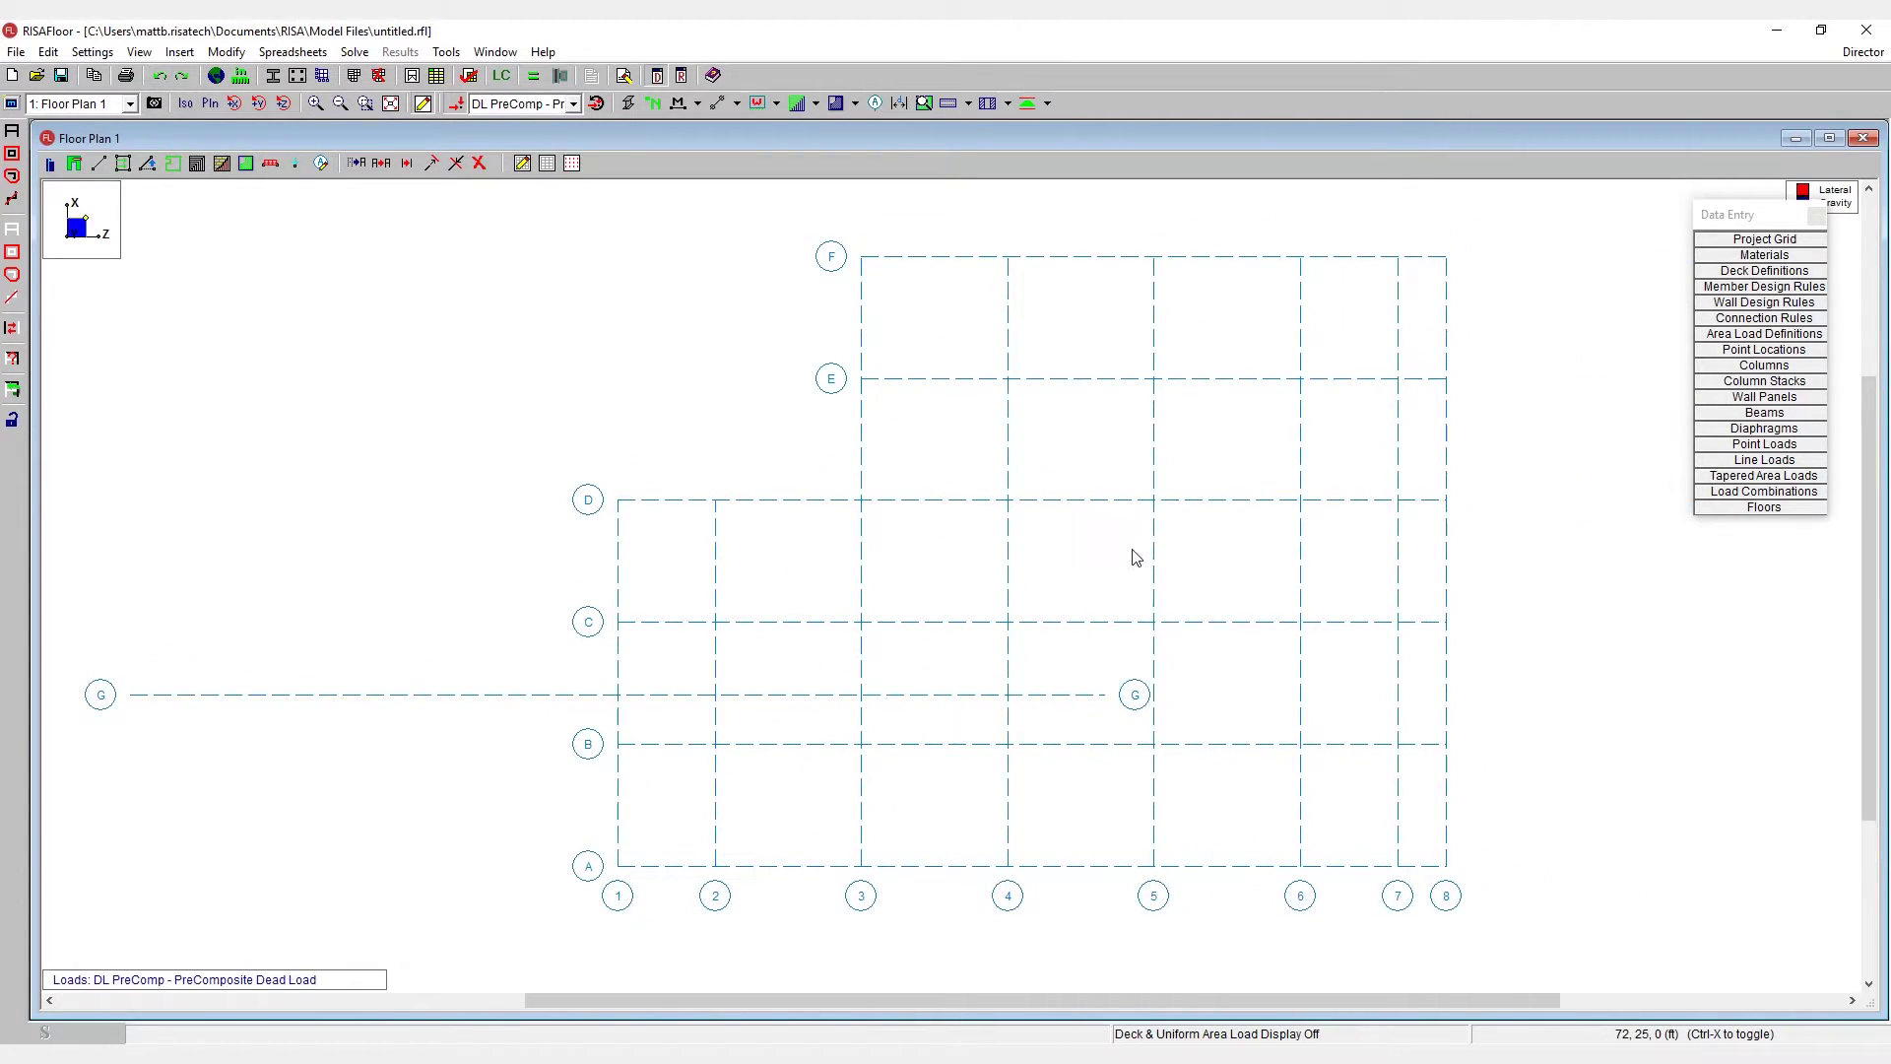
pyautogui.click(899, 103)
pyautogui.click(1008, 865)
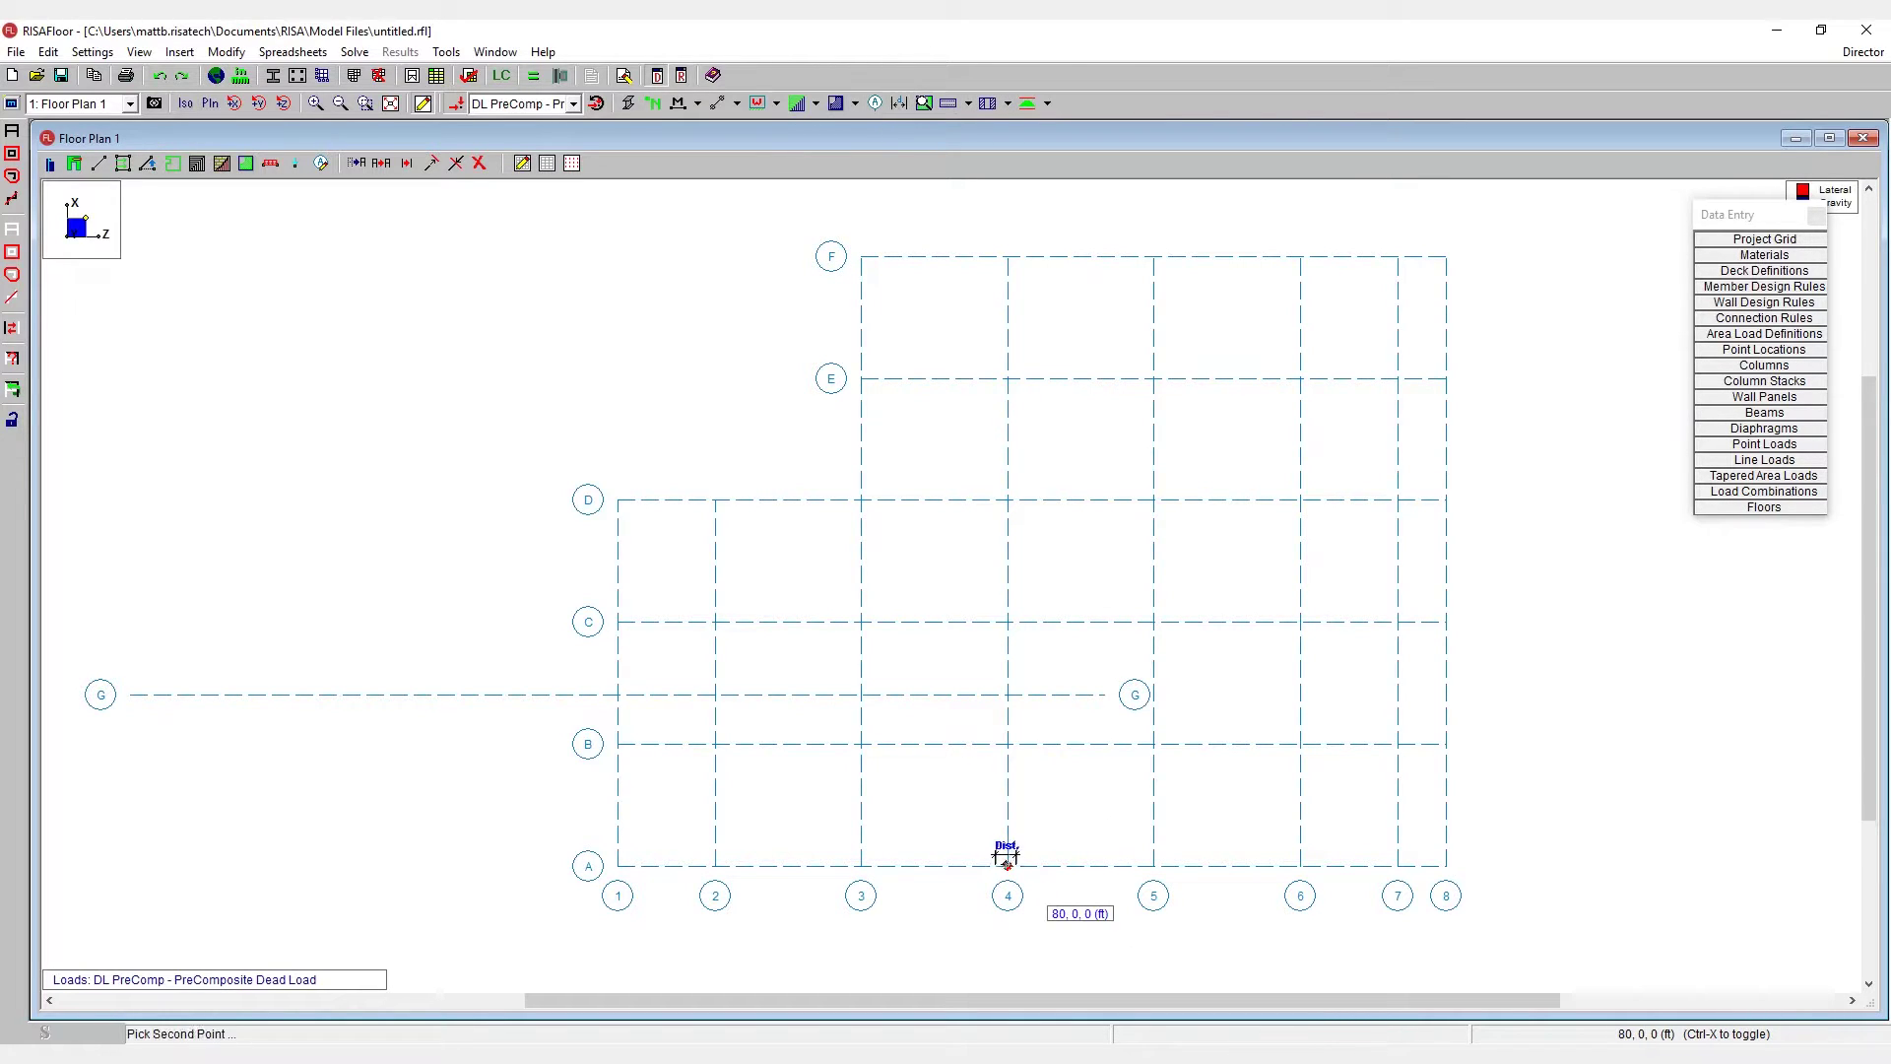
pyautogui.click(1153, 866)
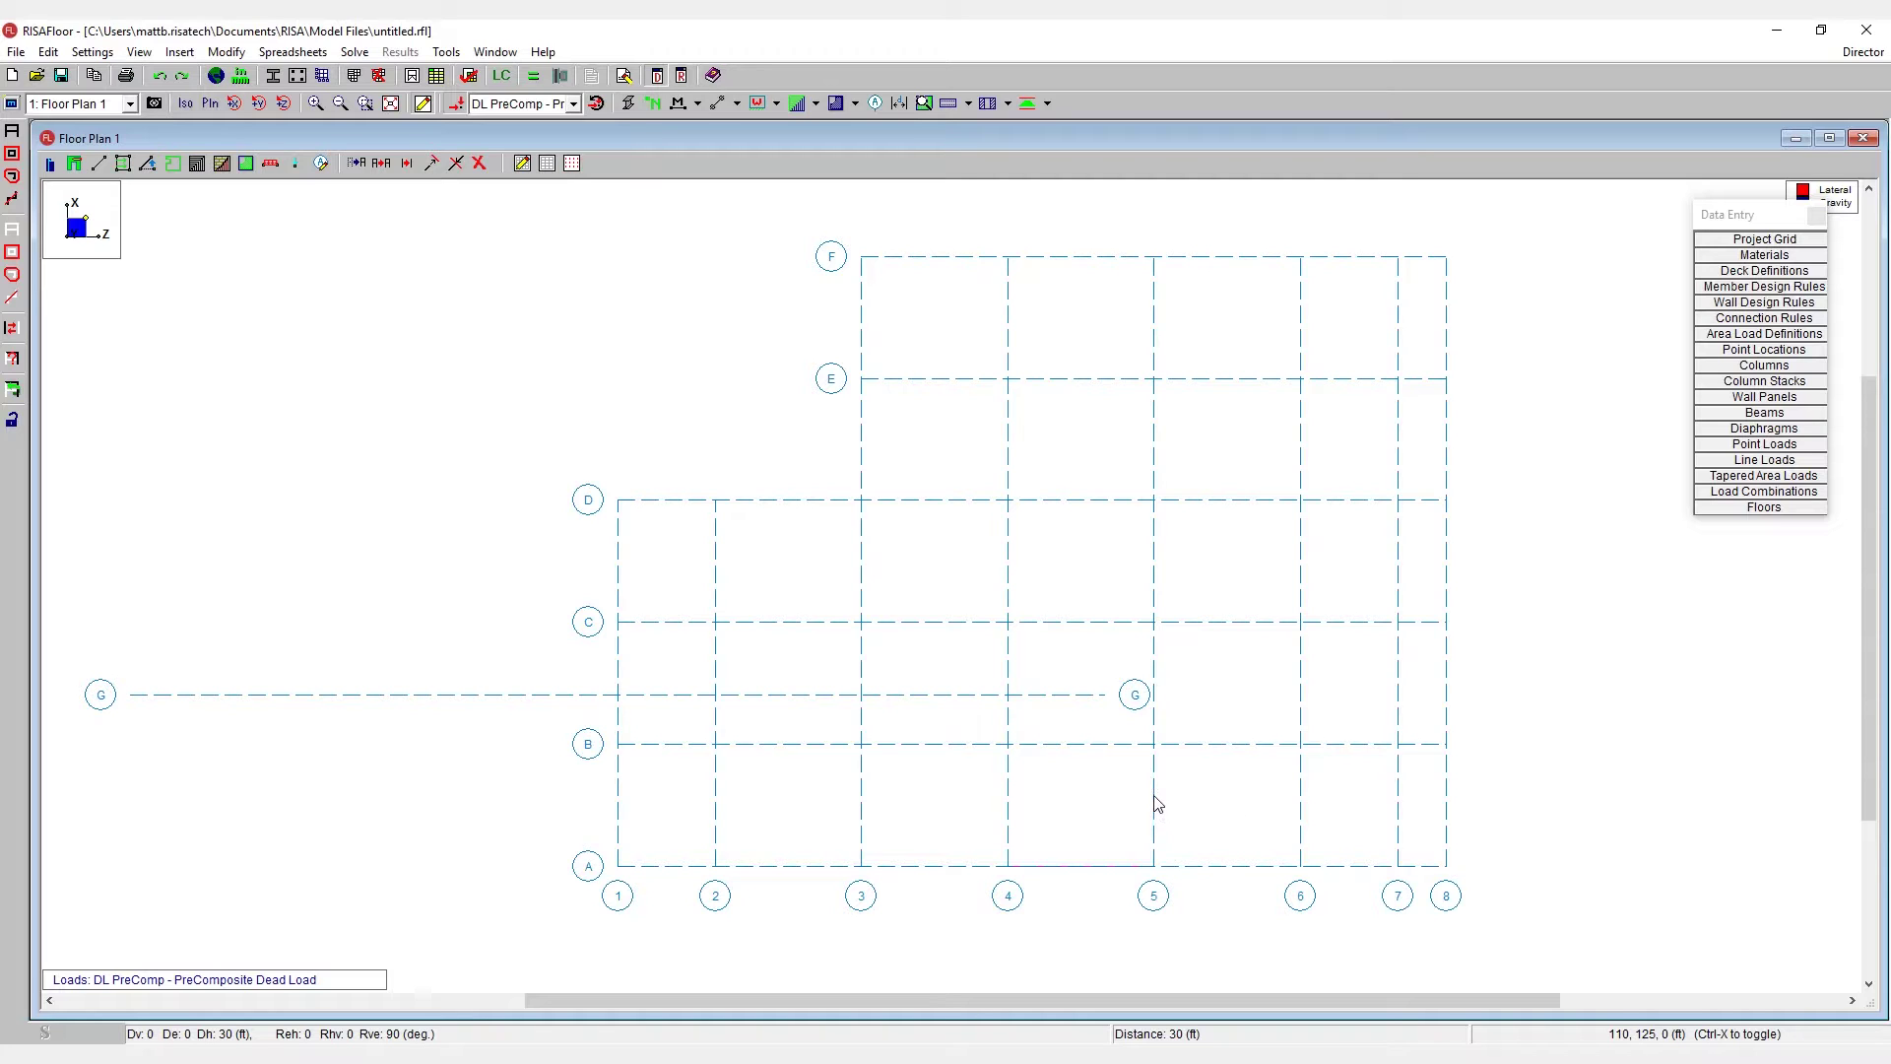
# - Move grid line 5 and the lines beyond it by 10 ft, placing line 5 at Z 120
pyautogui.doubleClick(1154, 796)
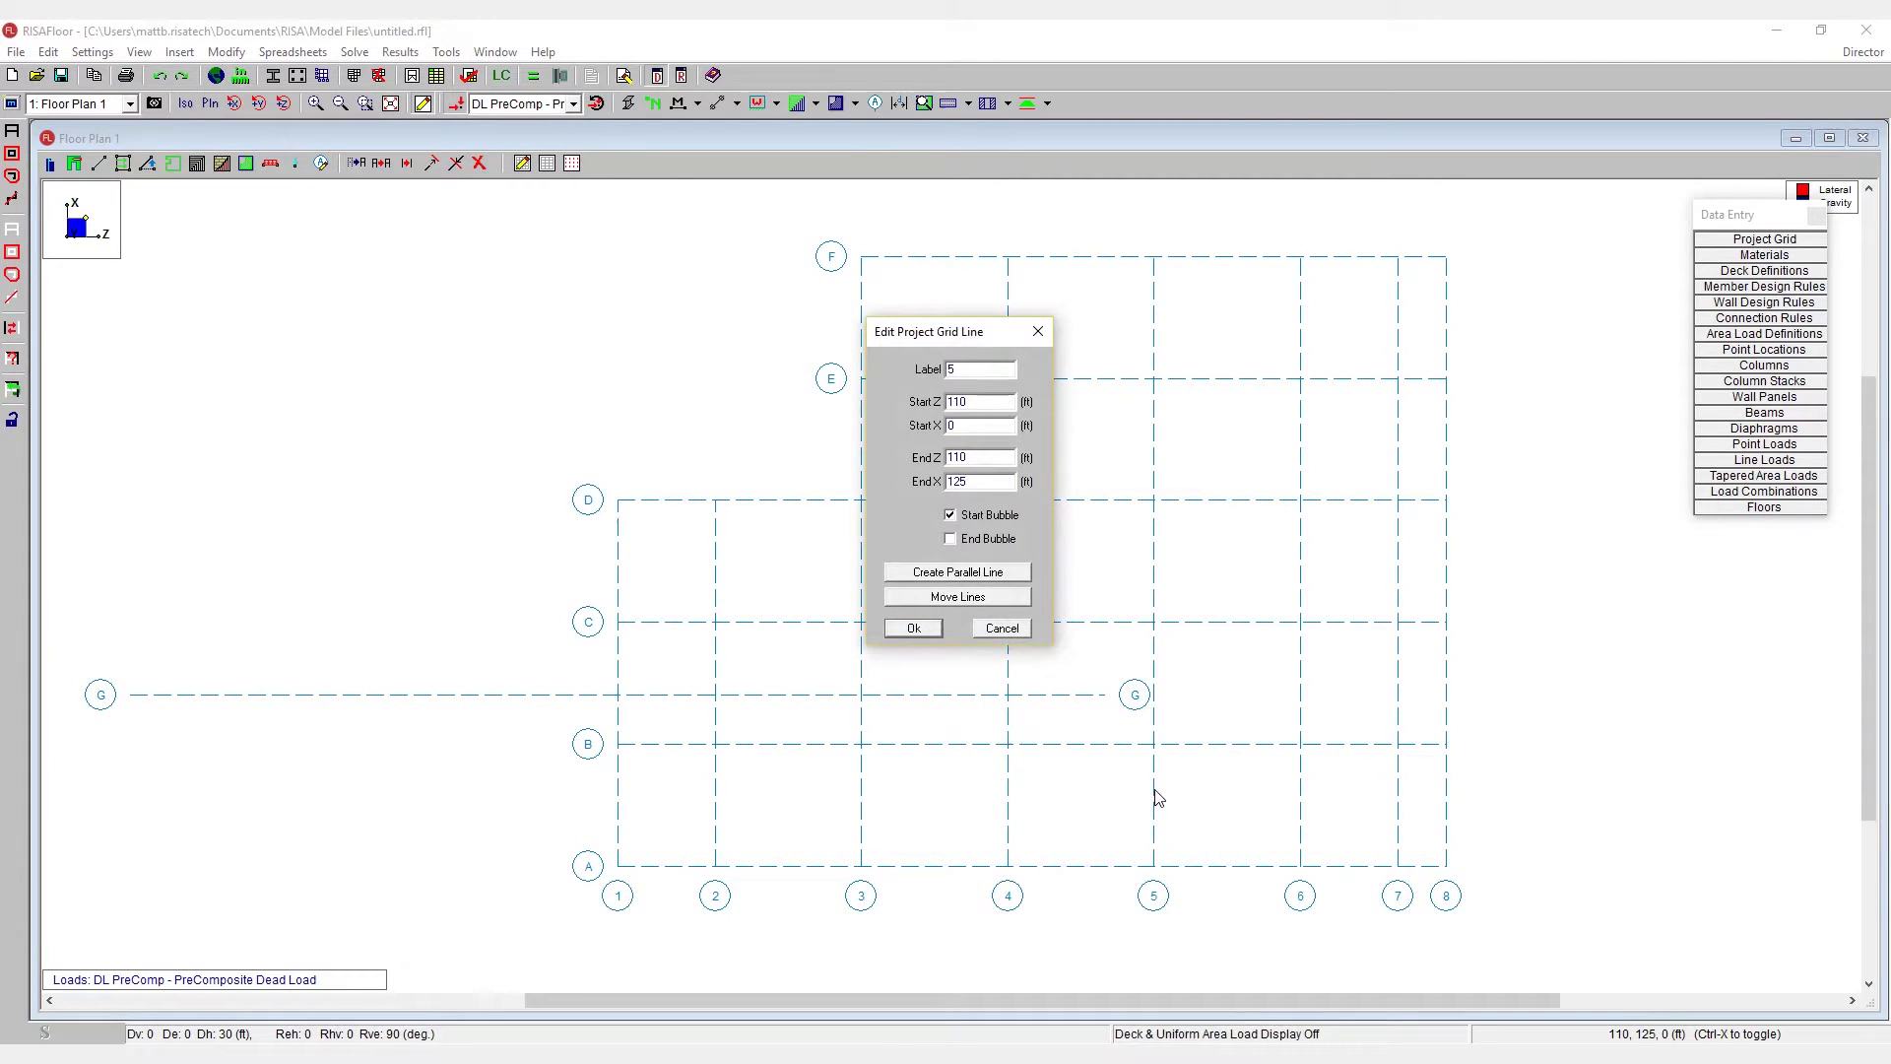
pyautogui.click(982, 603)
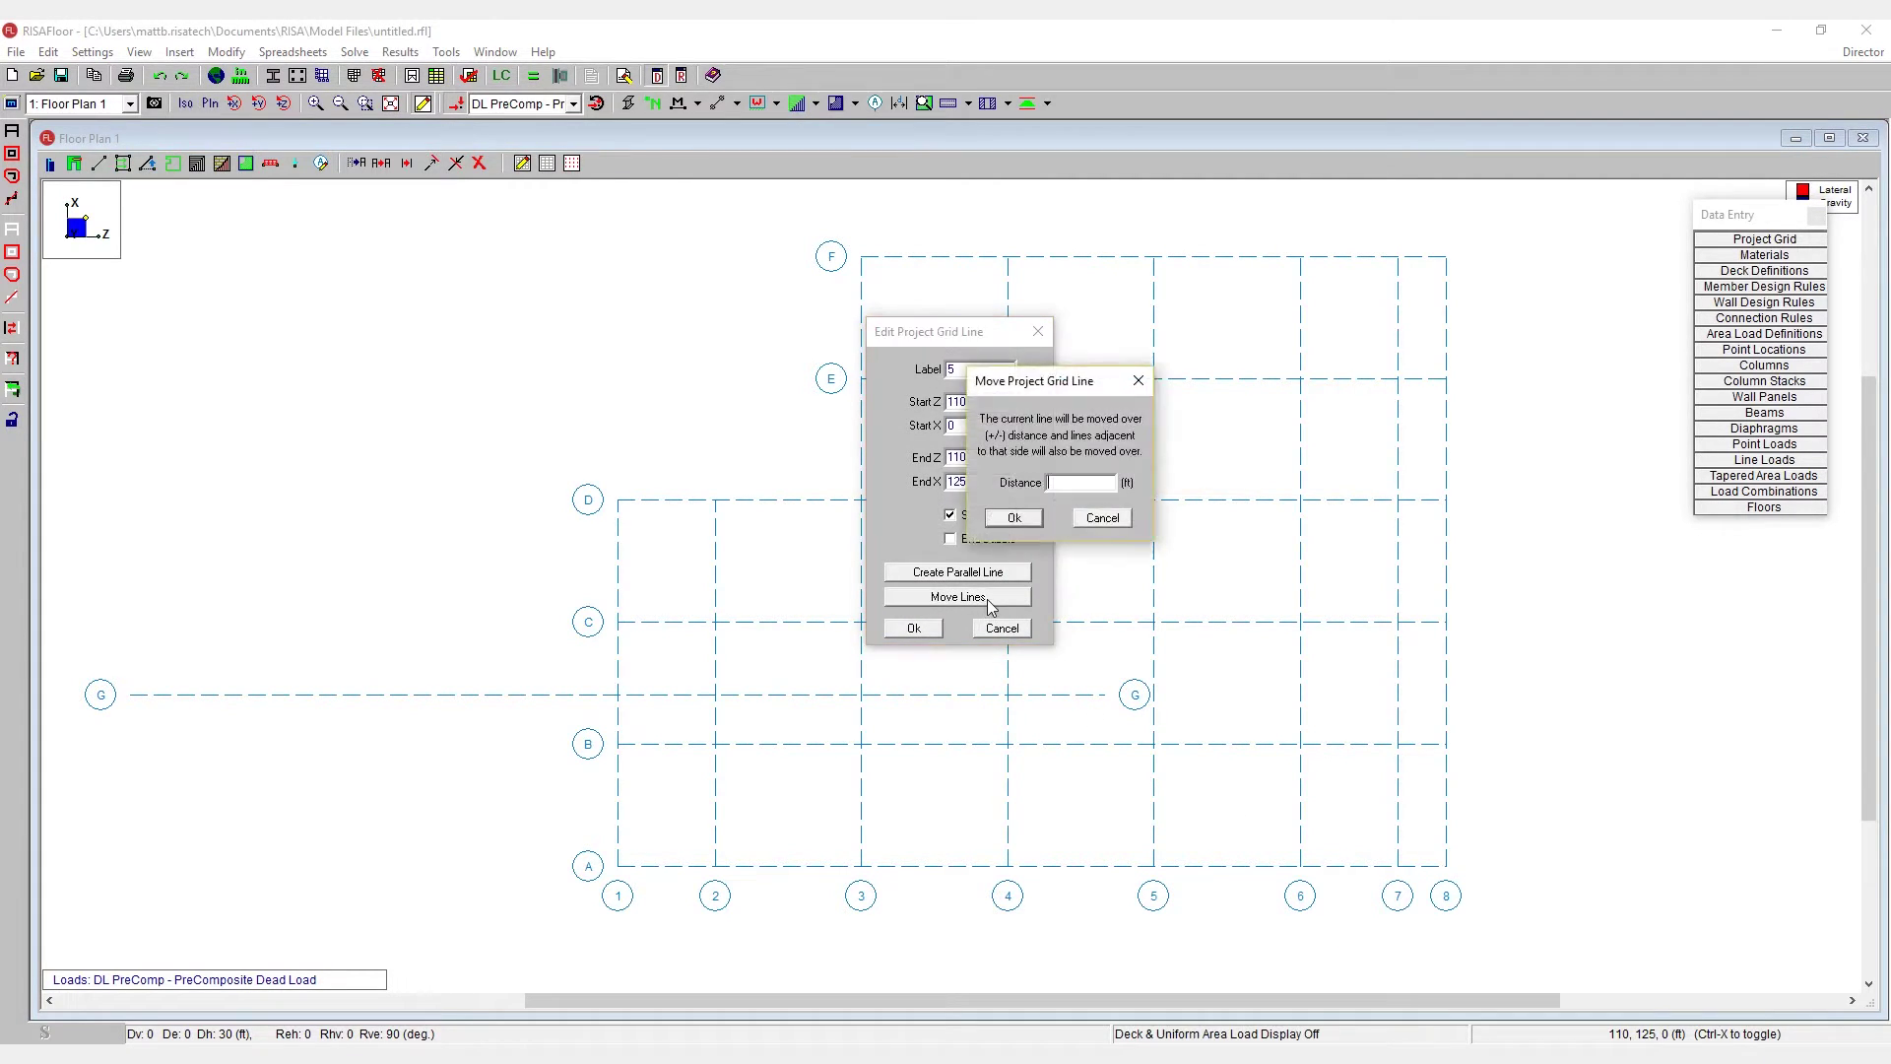
pyautogui.moveTo(1066, 395); pyautogui.dragTo(1020, 380)
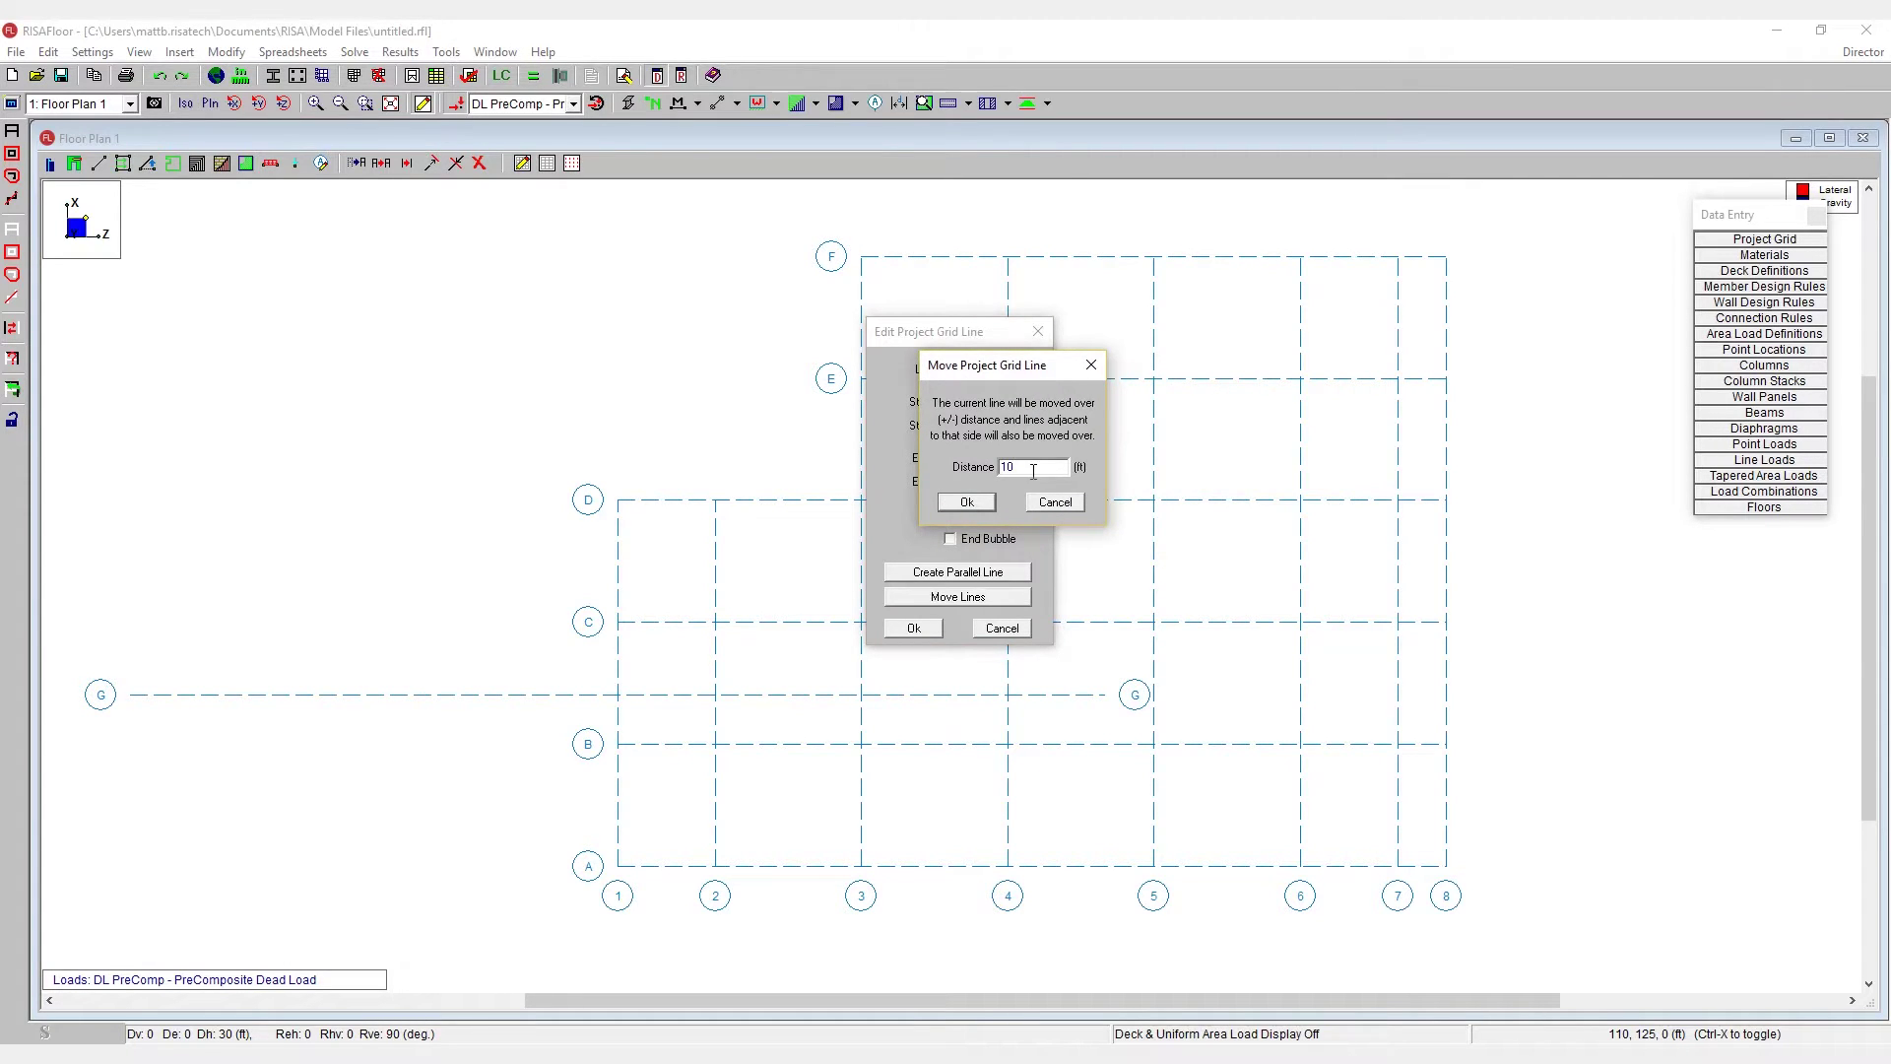
pyautogui.click(967, 502)
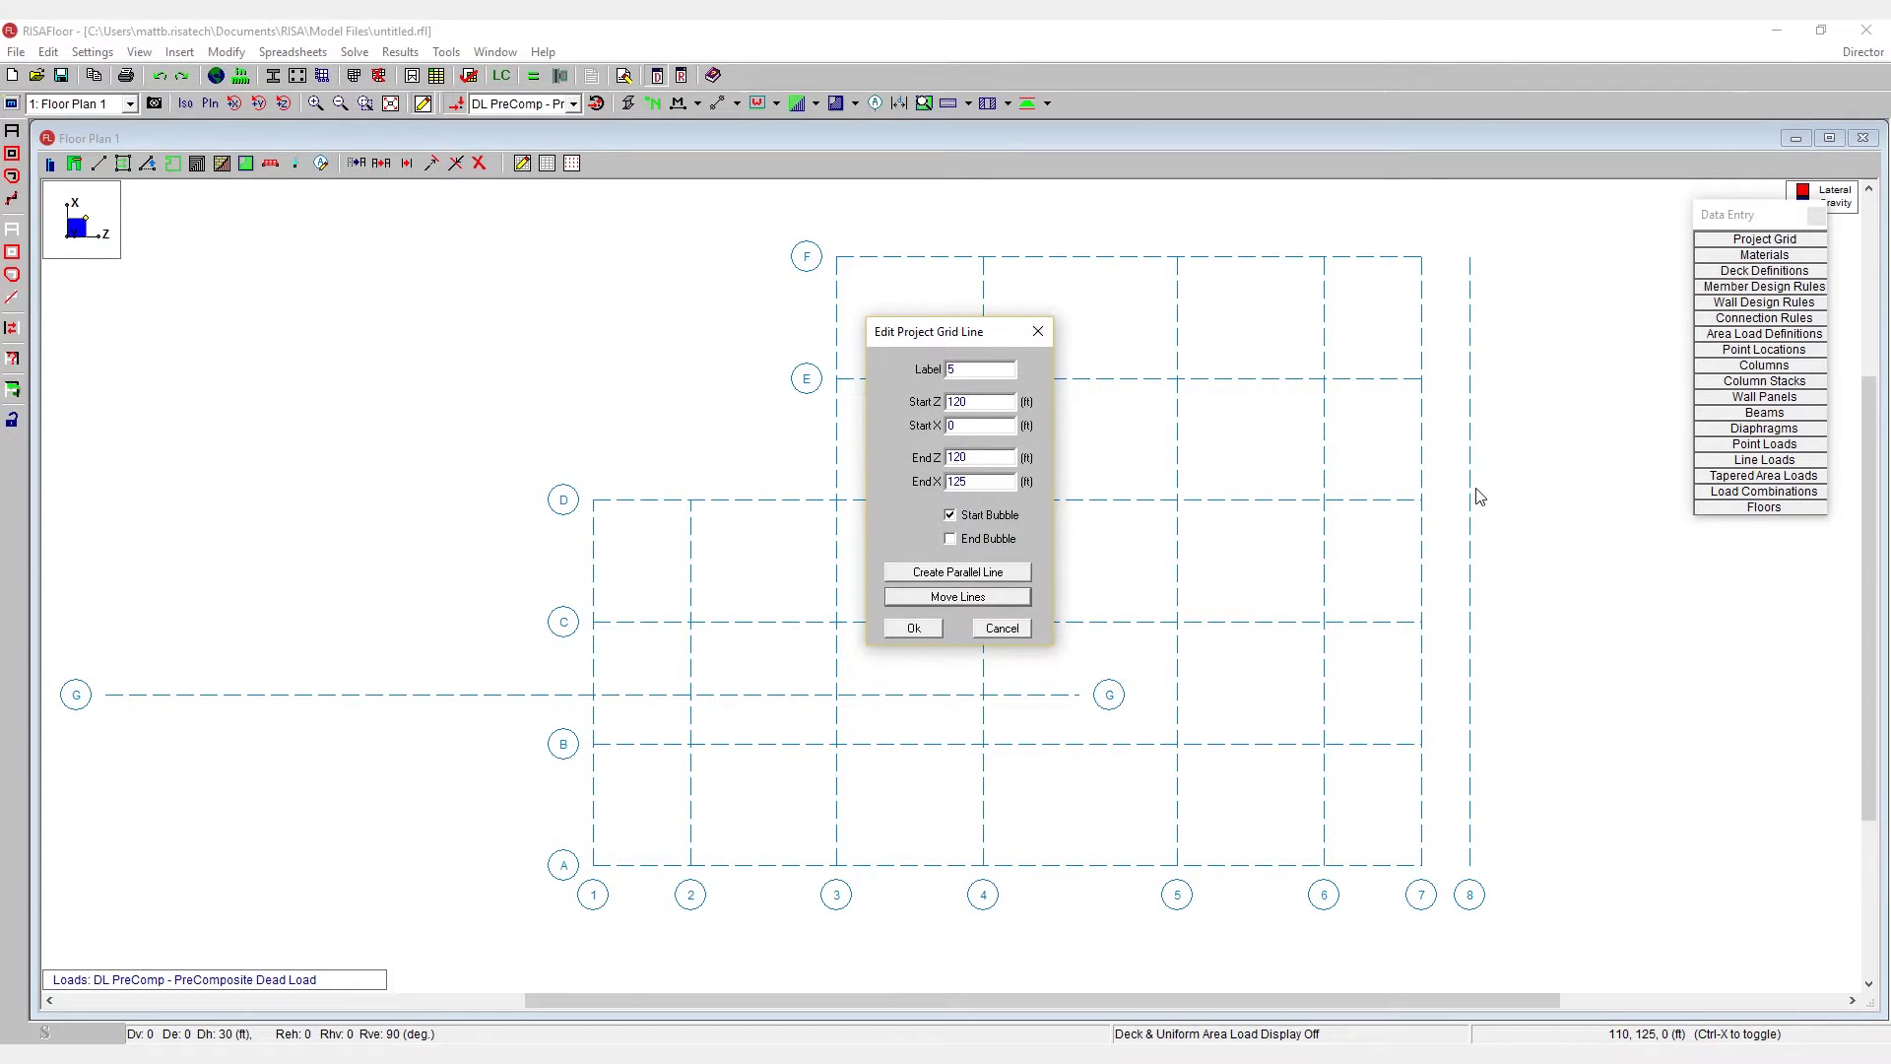
pyautogui.moveTo(980, 333); pyautogui.dragTo(1203, 393)
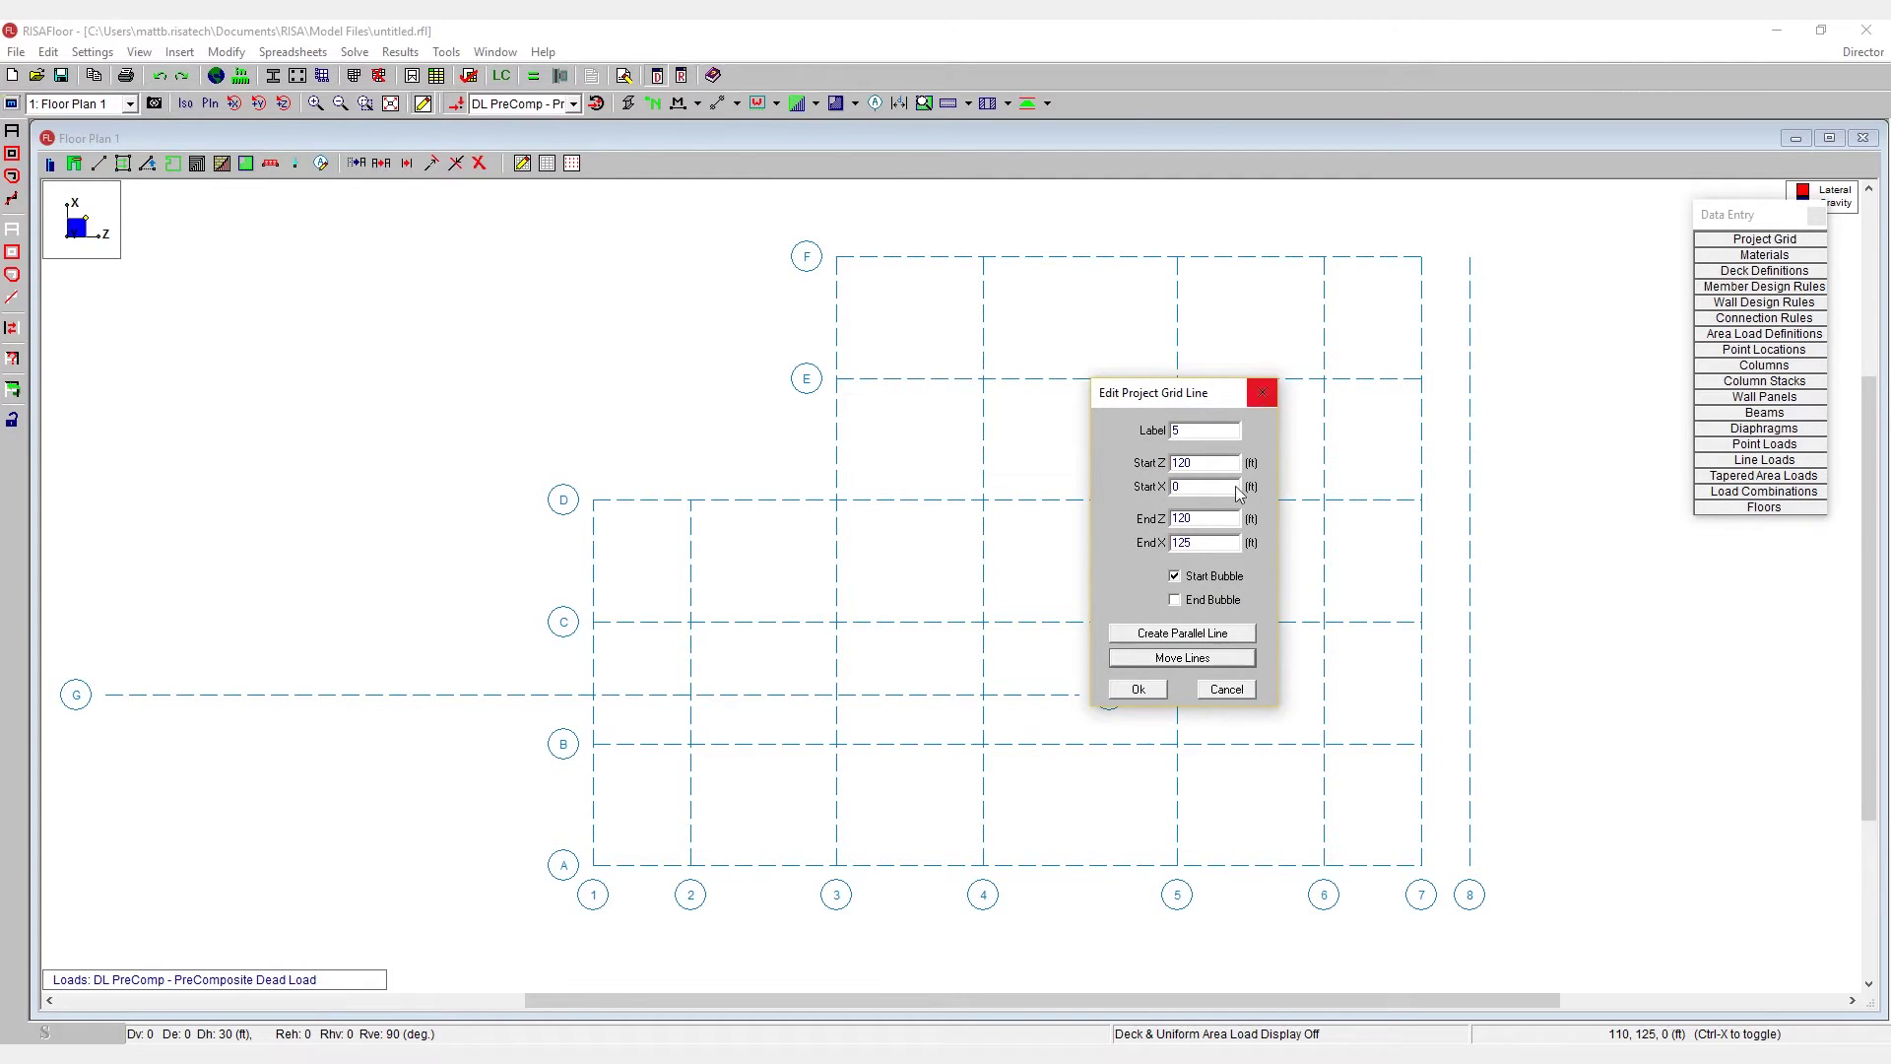
pyautogui.click(1135, 690)
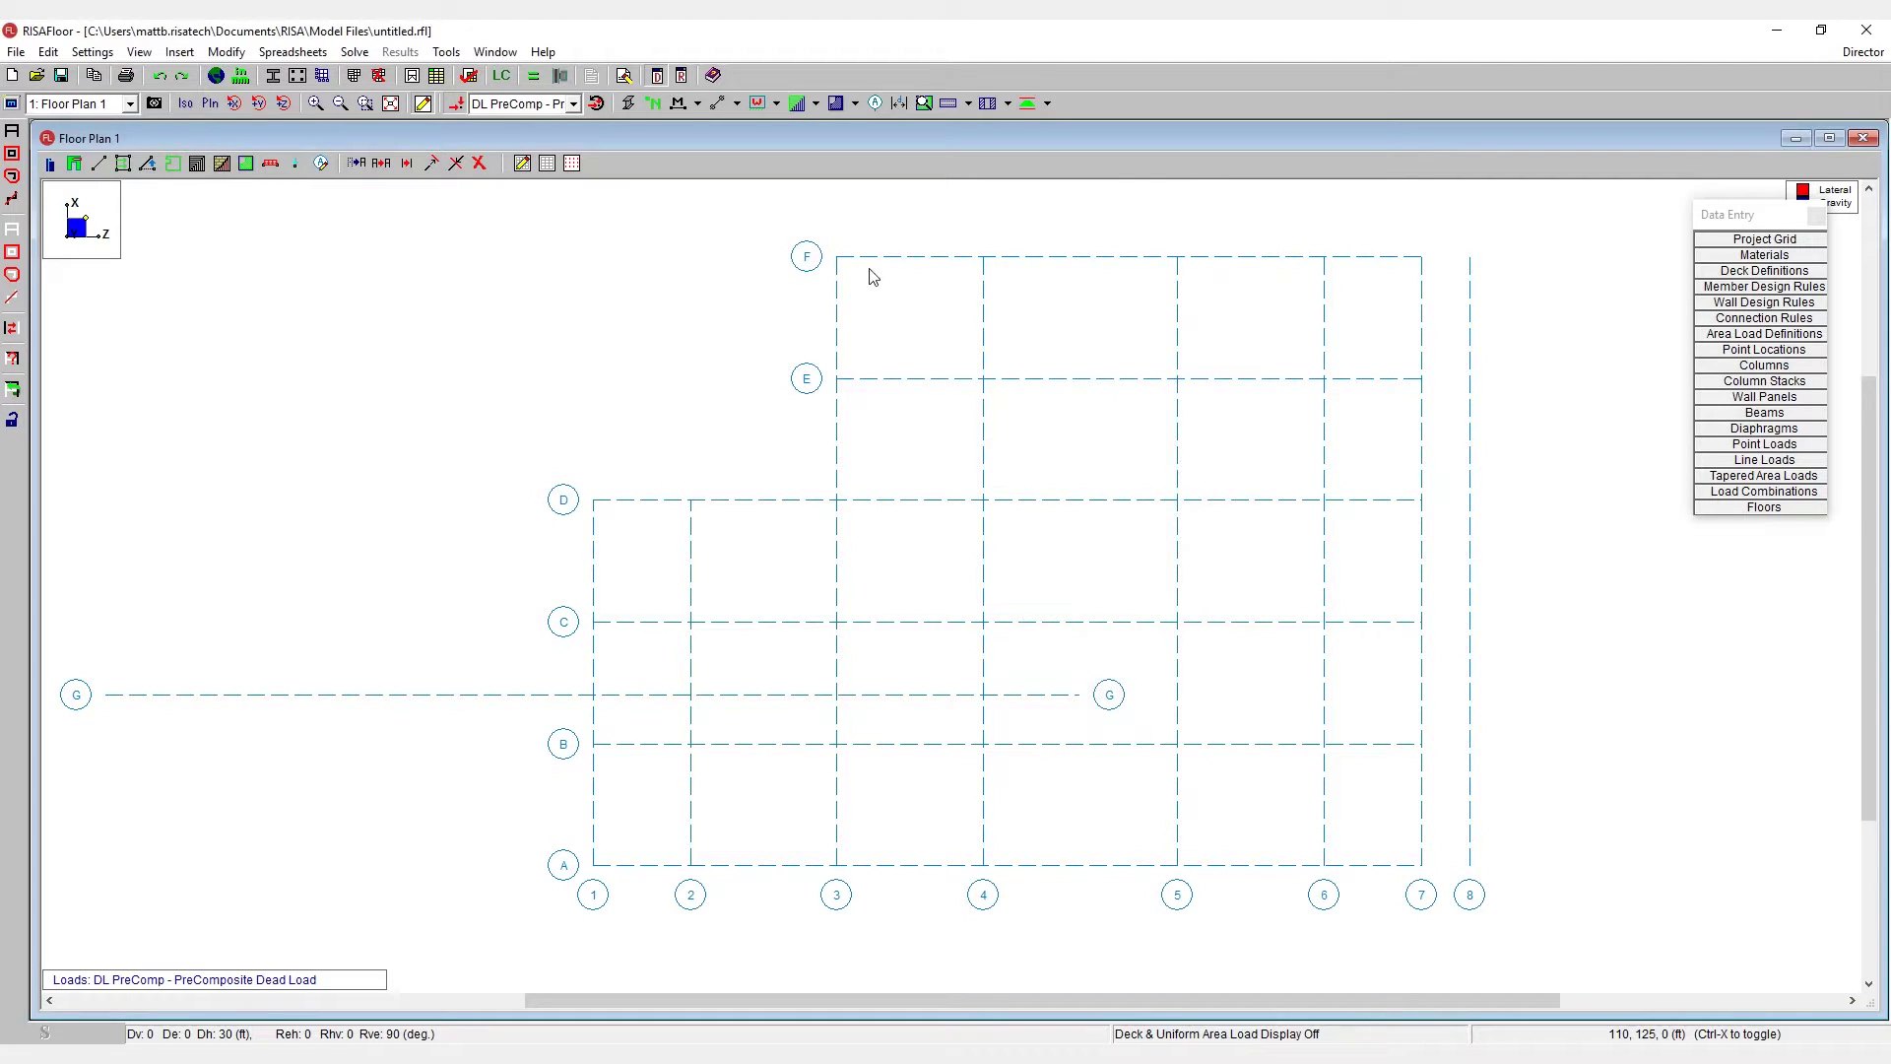
# - Shift grid line F by -7 ft so it sits at X 118, spanning Z 50 to 170
pyautogui.doubleClick(1081, 258)
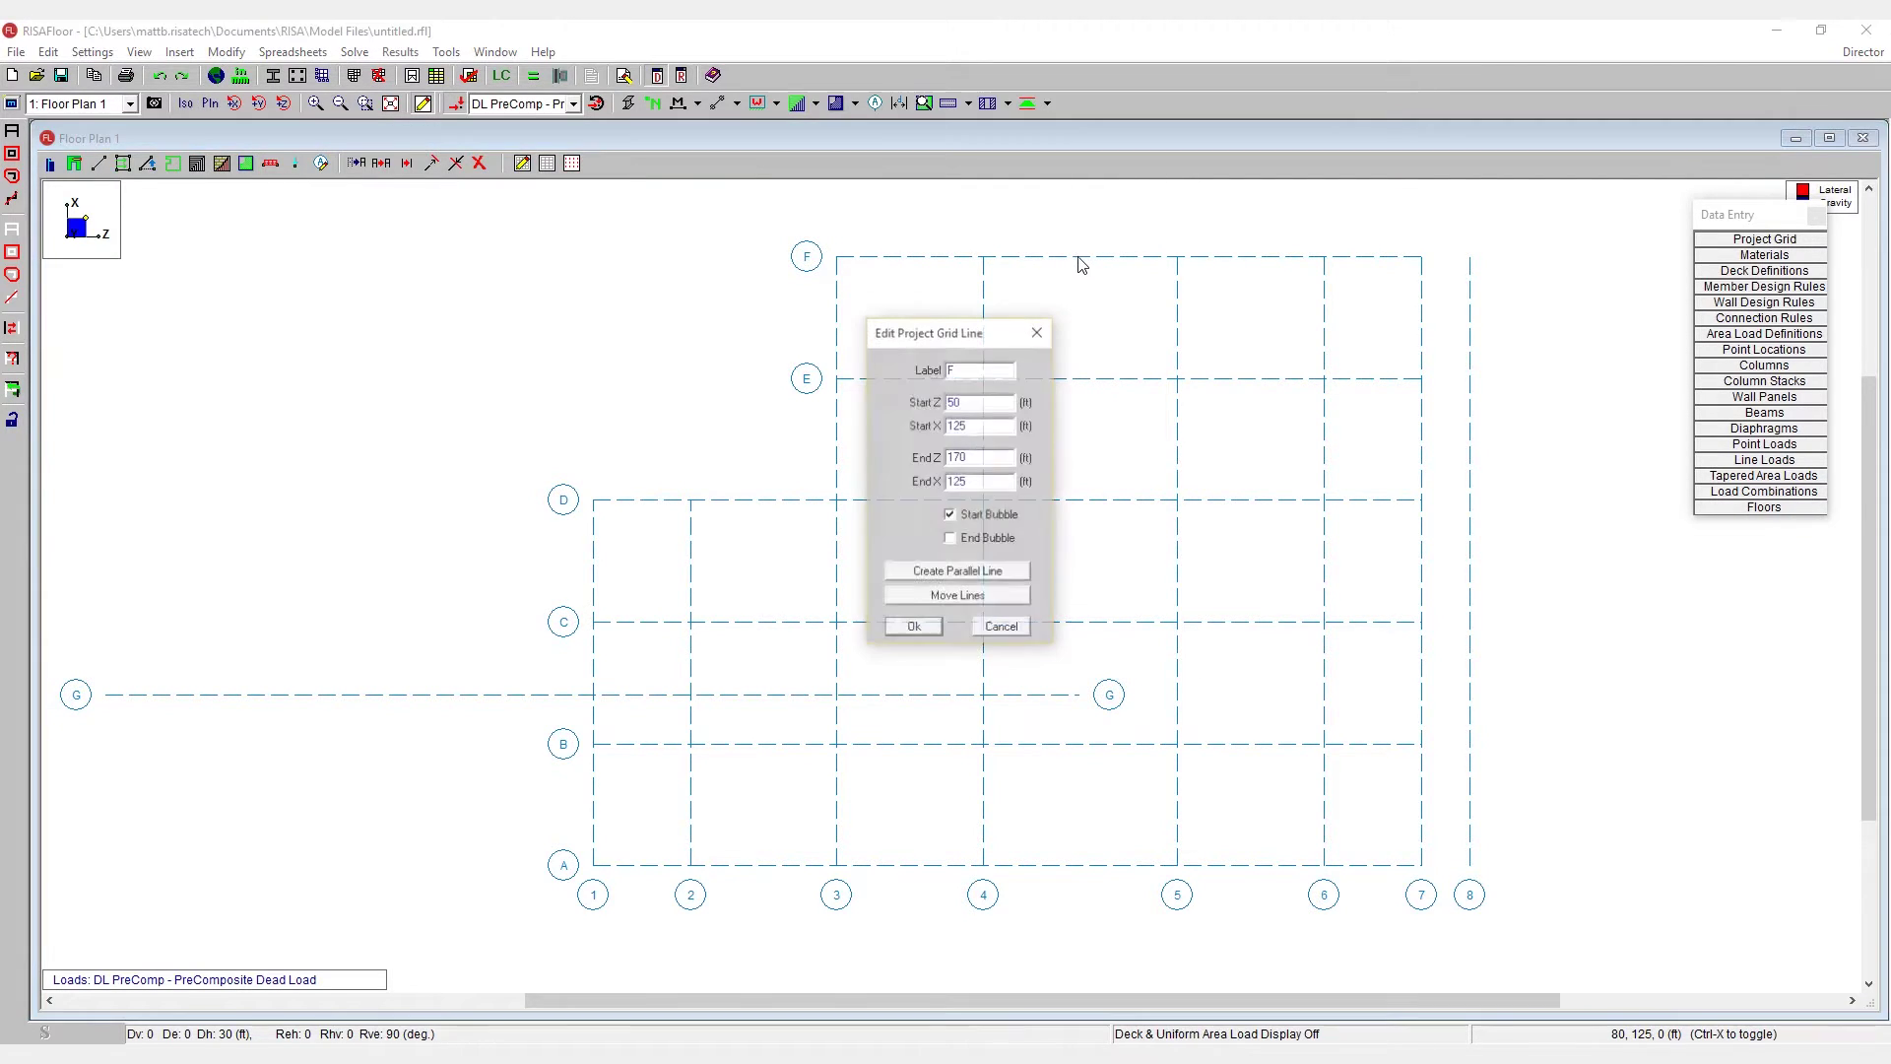
pyautogui.click(962, 599)
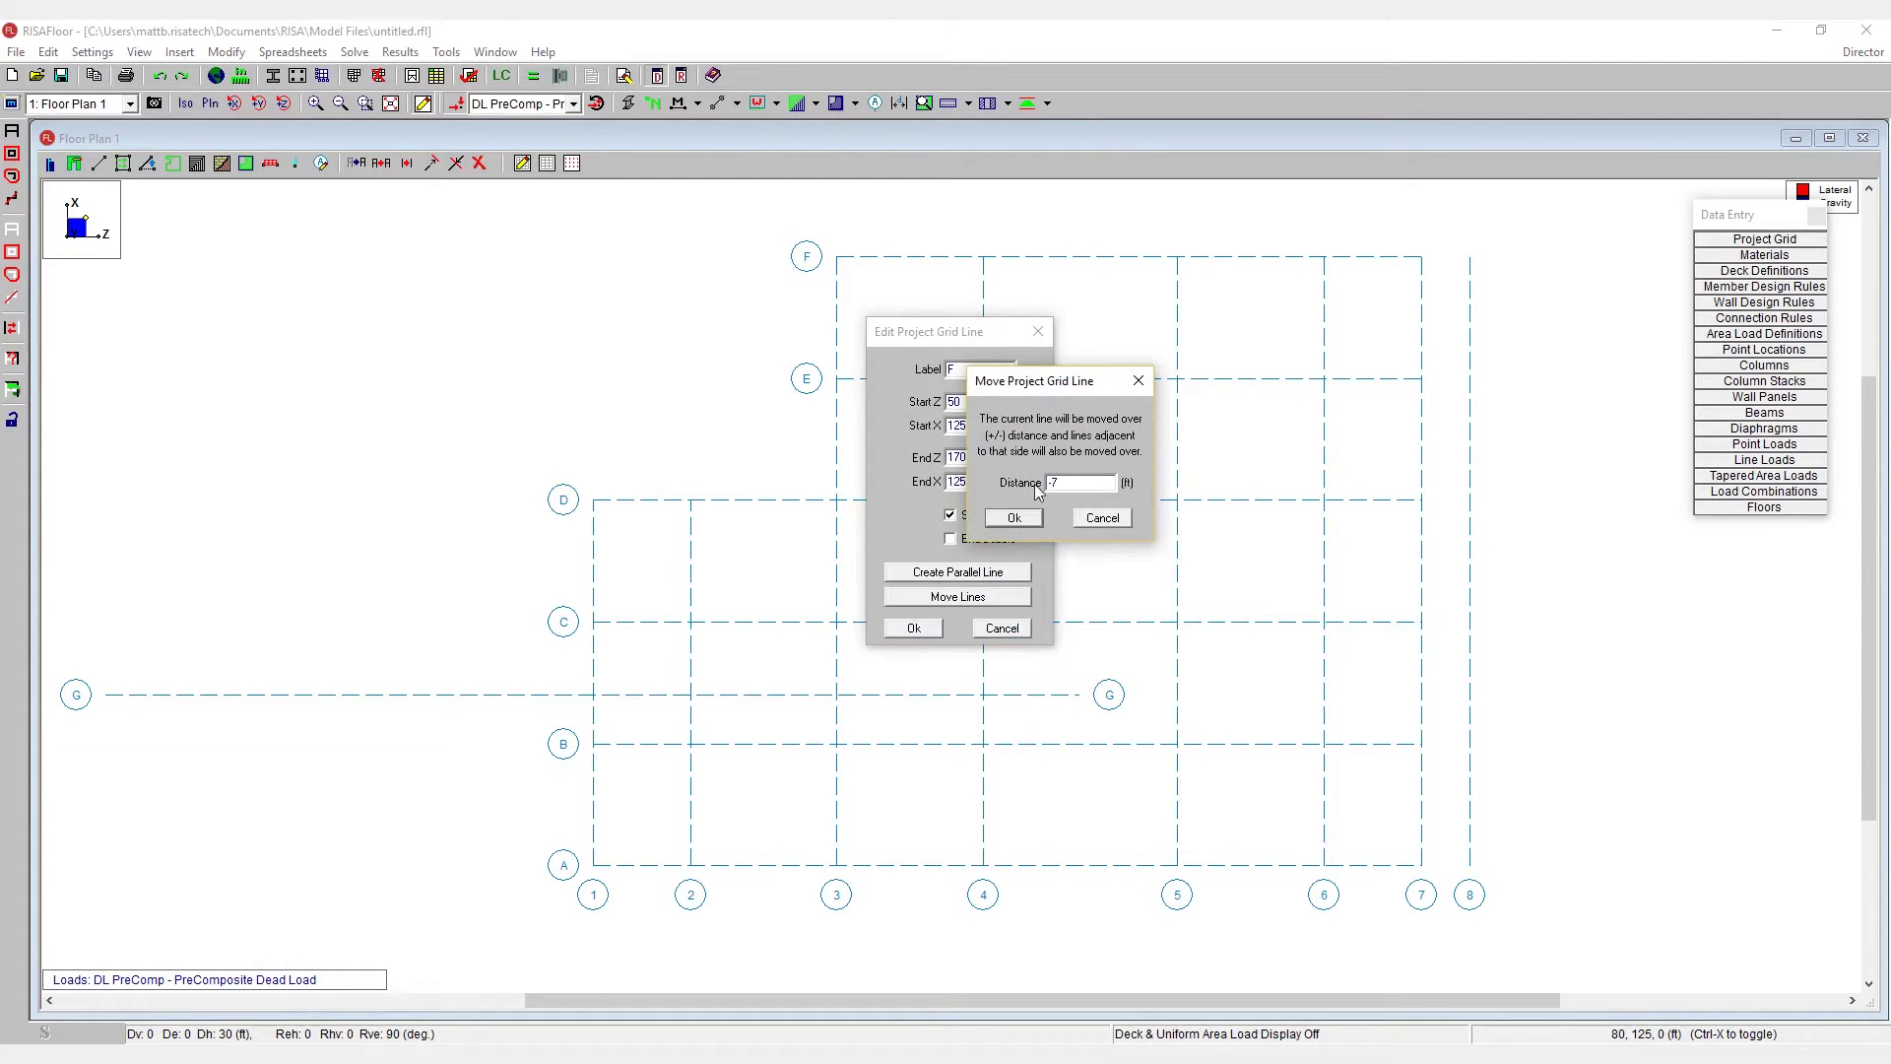
pyautogui.write('-7')
pyautogui.click(1014, 517)
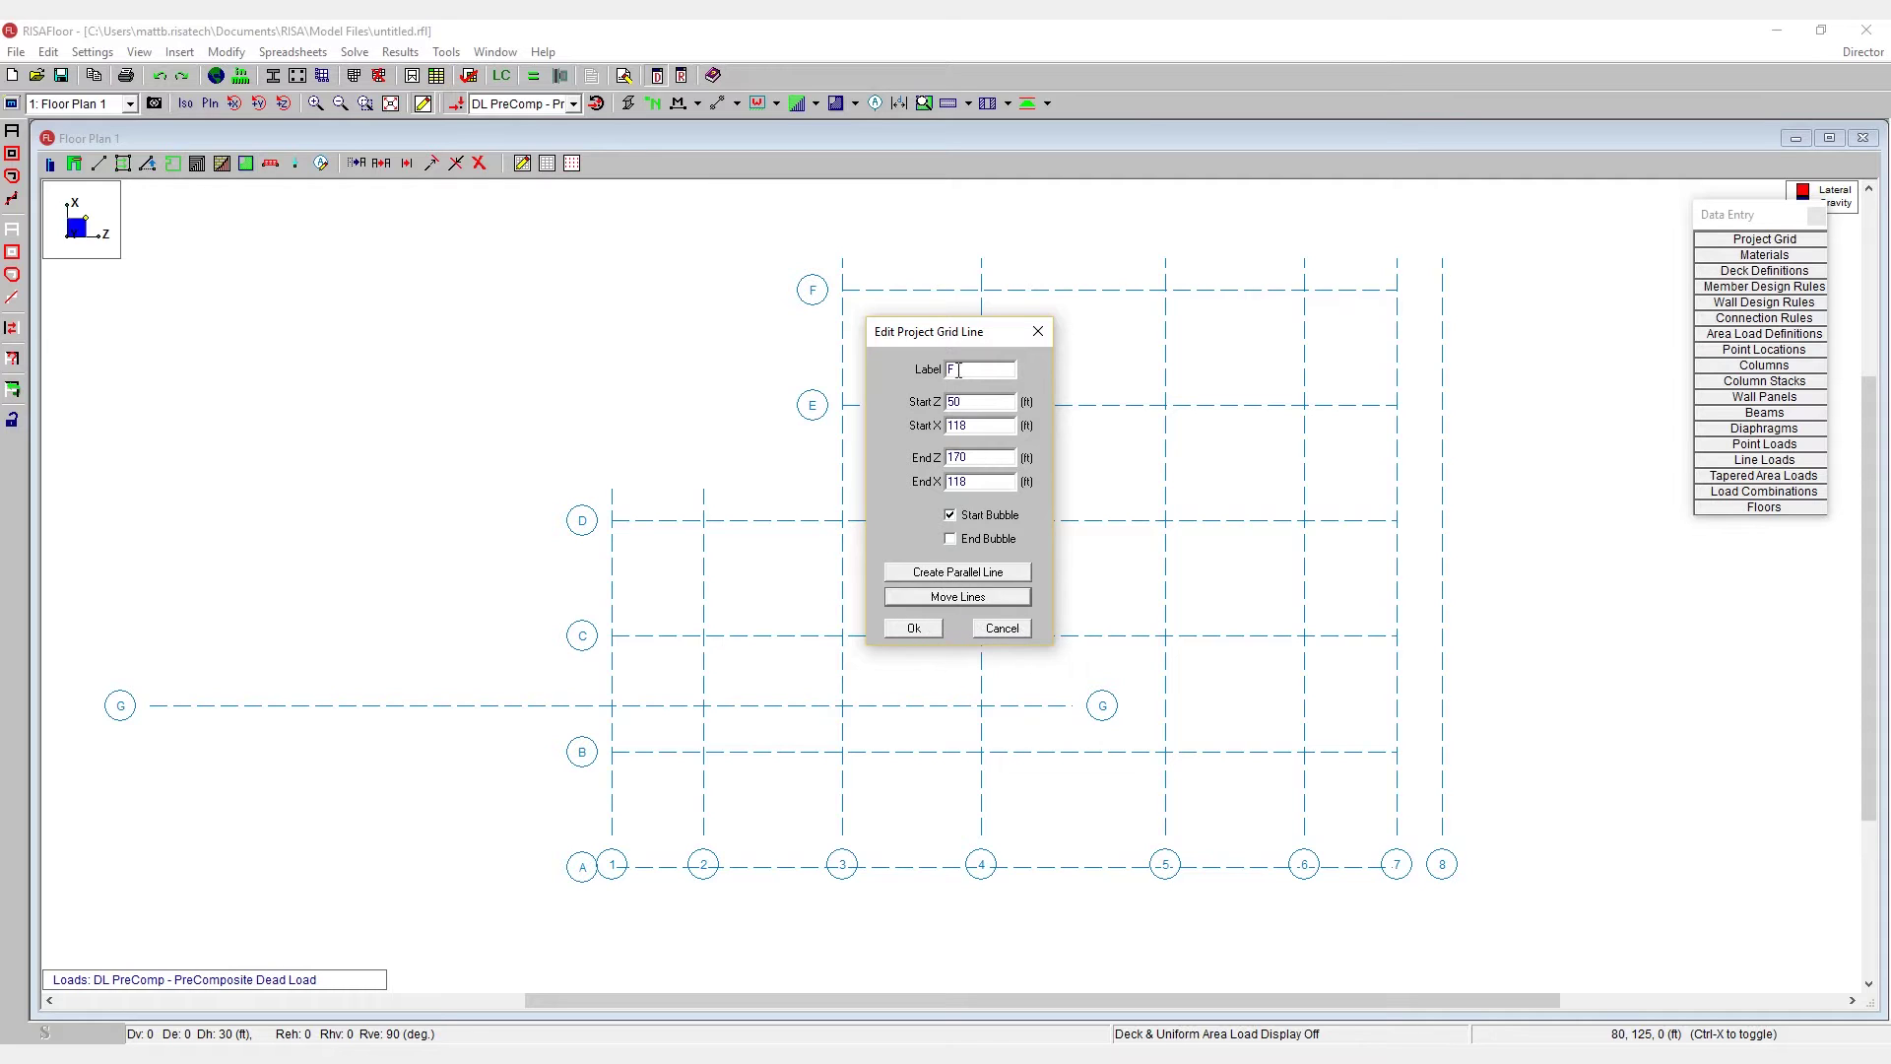
pyautogui.moveTo(952, 335); pyautogui.dragTo(1325, 571)
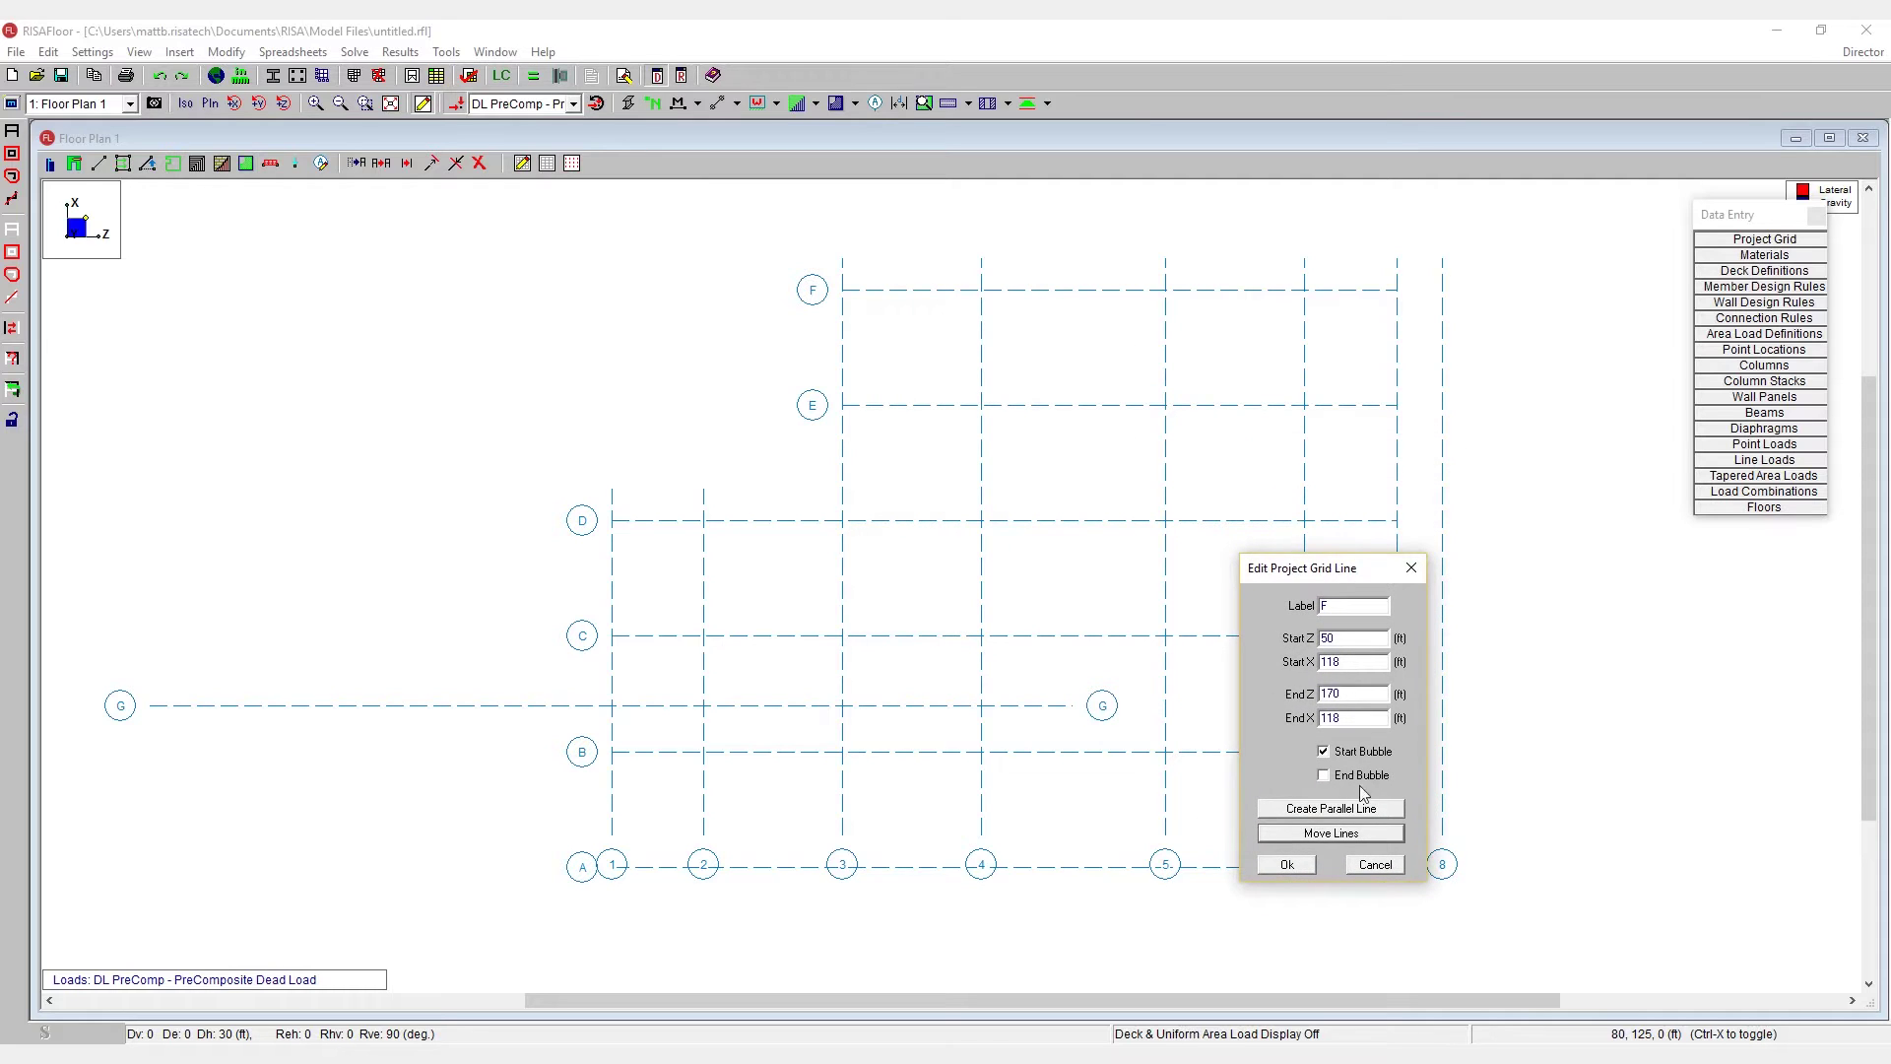
pyautogui.click(1349, 609)
# - Confirm grid line F's settings and measure F-4 to E-4, showing 25 ft spacing
pyautogui.click(1288, 865)
pyautogui.click(876, 104)
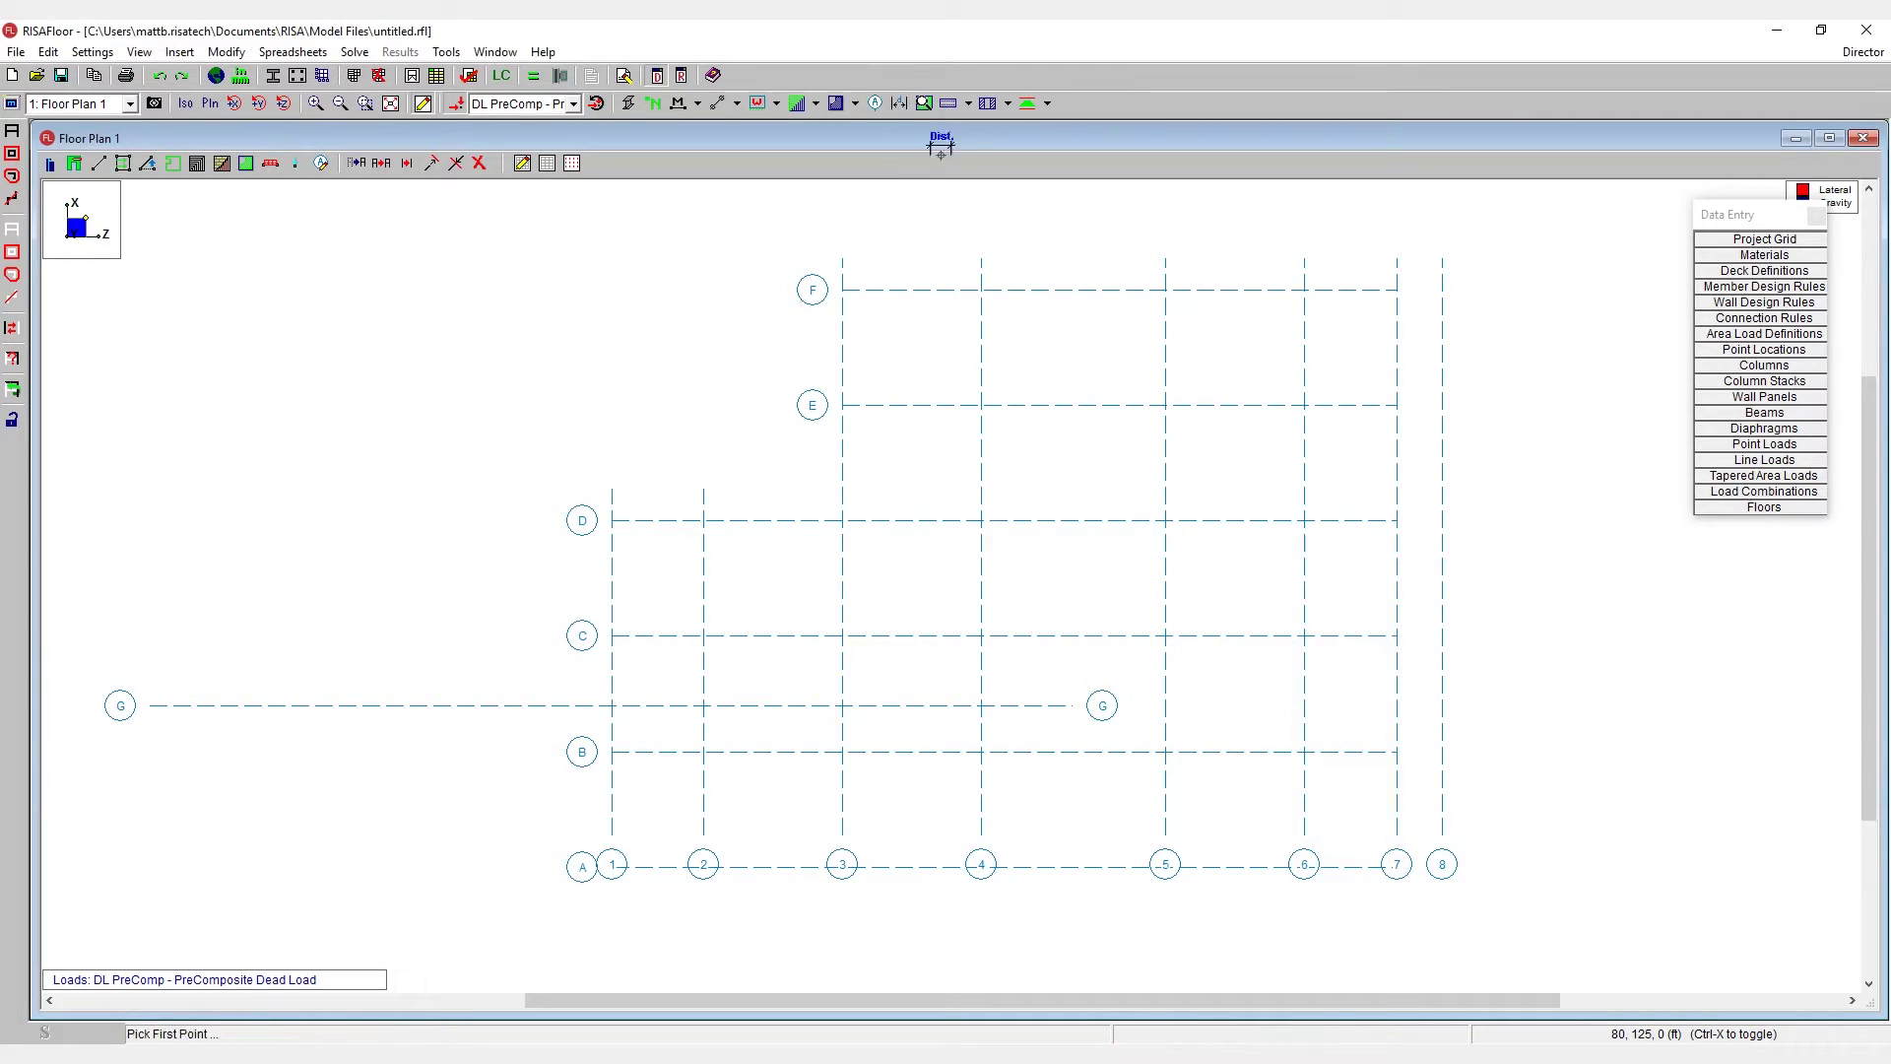
pyautogui.click(982, 290)
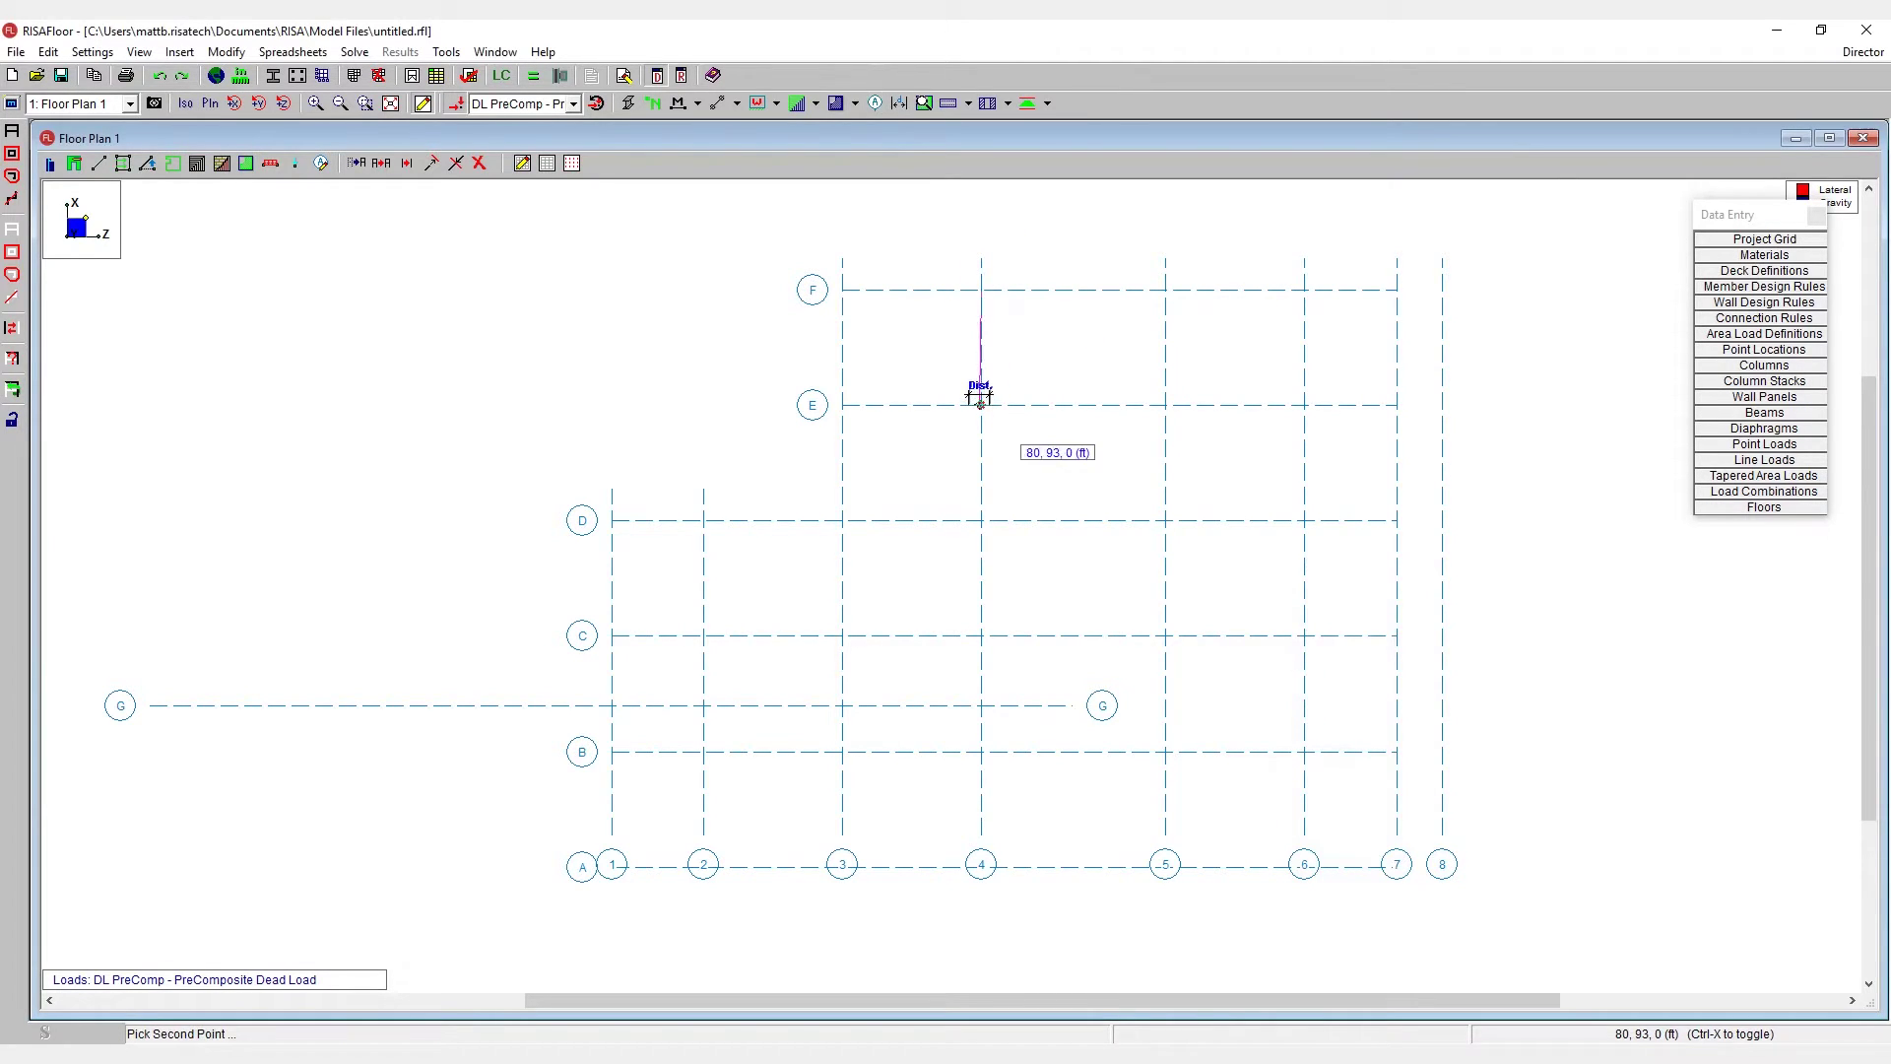
pyautogui.click(982, 404)
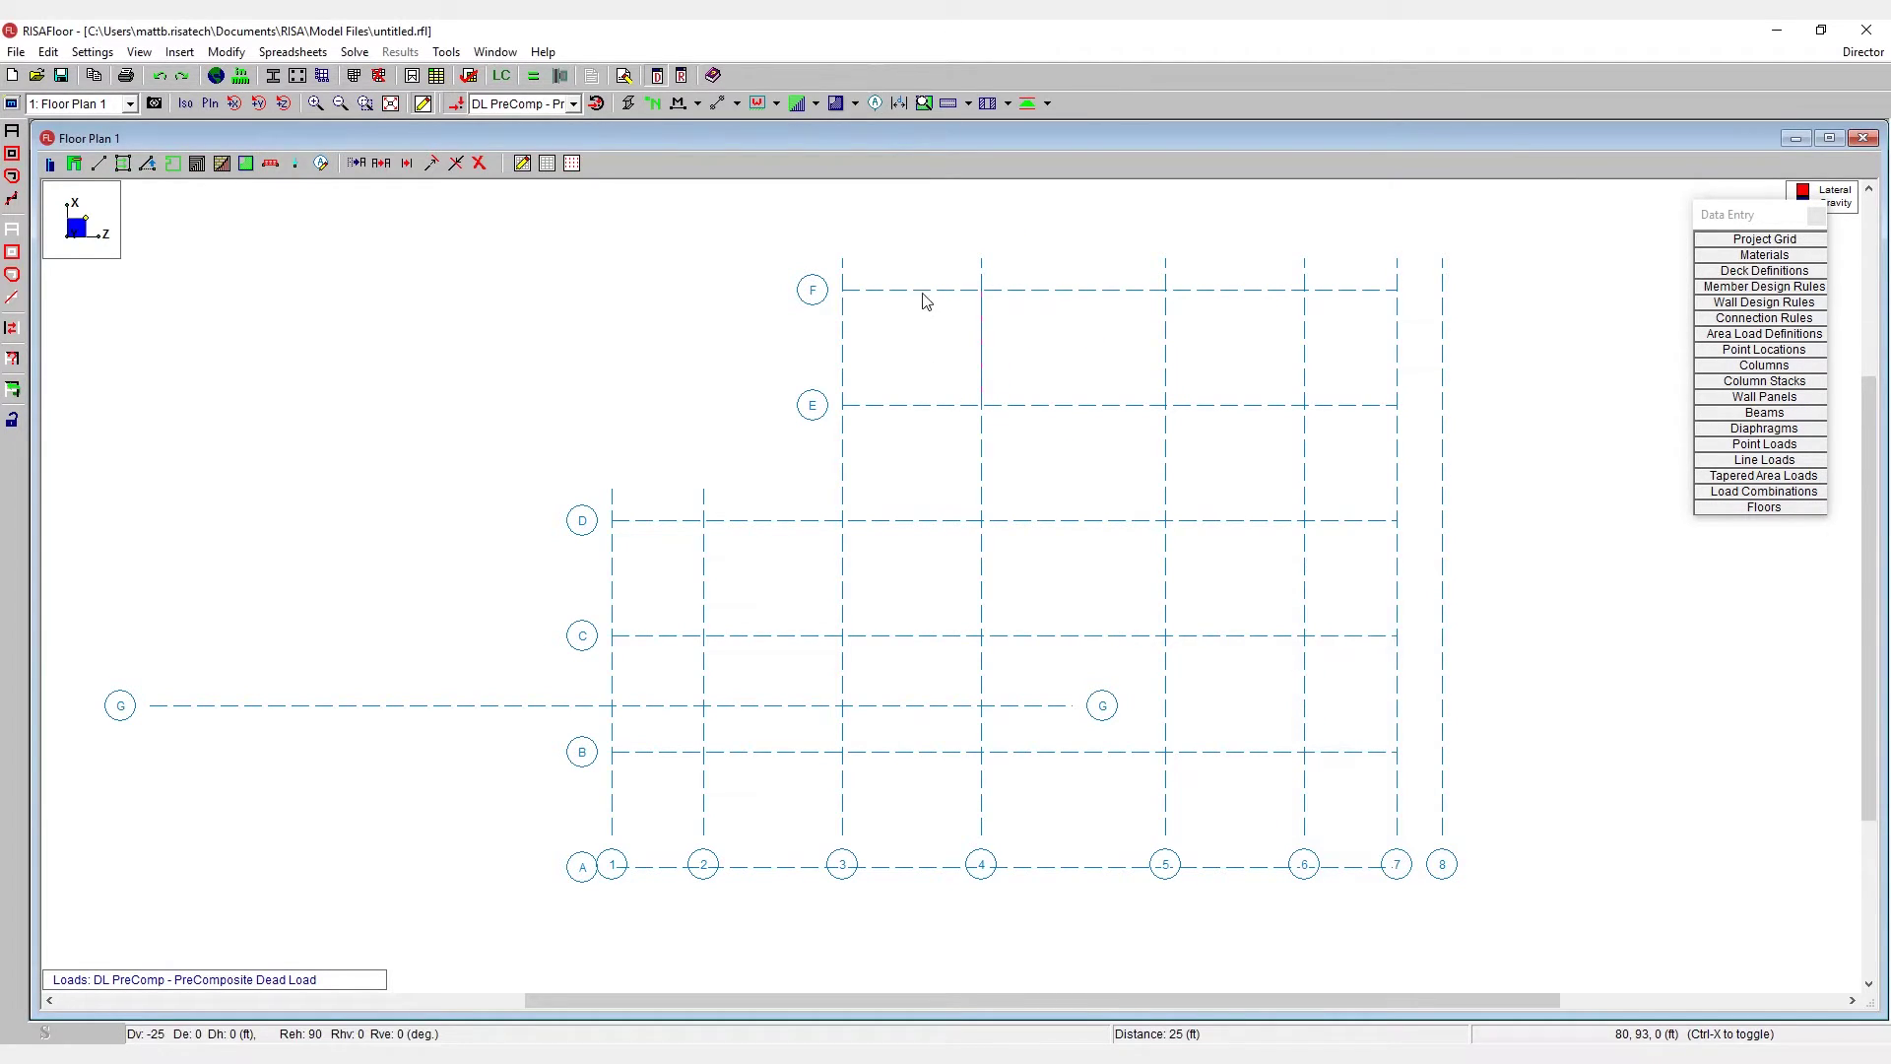
# - Create grid line E.5 parallel to line E at 12.5 ft
pyautogui.doubleClick(916, 406)
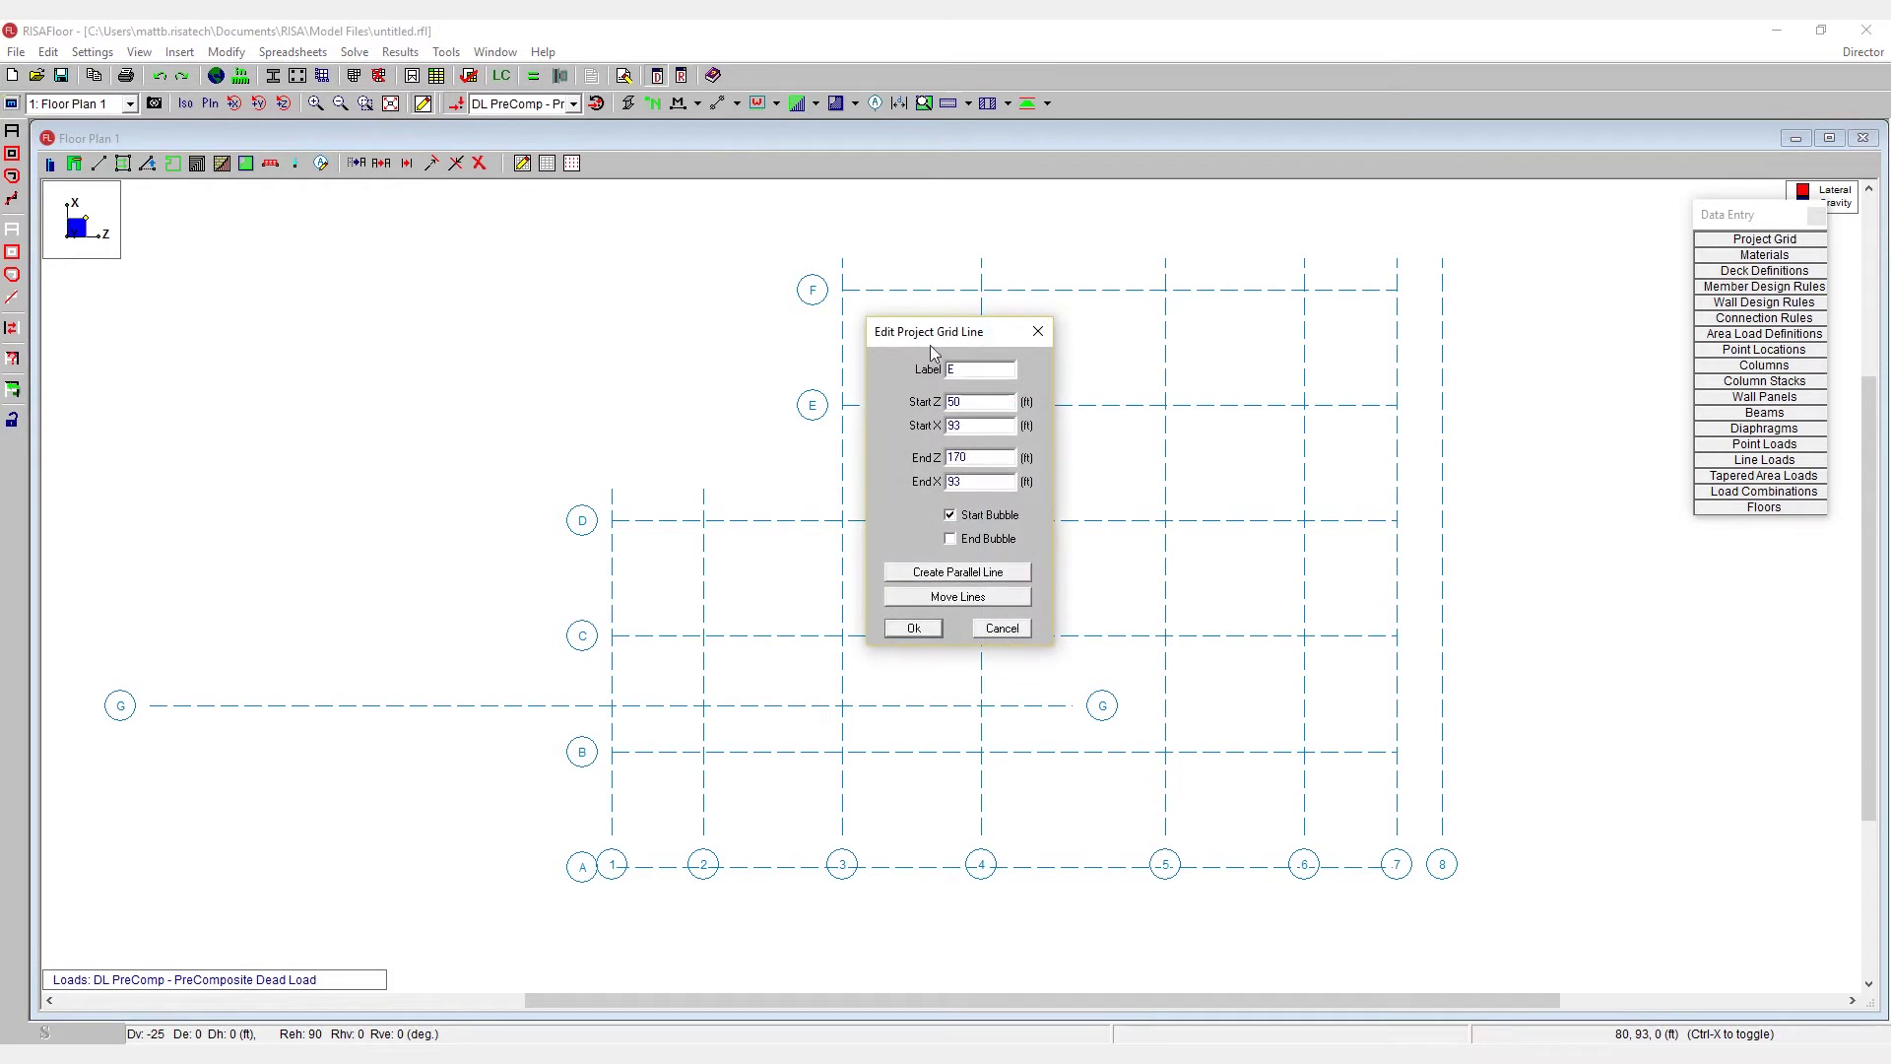
pyautogui.moveTo(936, 331); pyautogui.dragTo(1145, 512)
pyautogui.click(1169, 750)
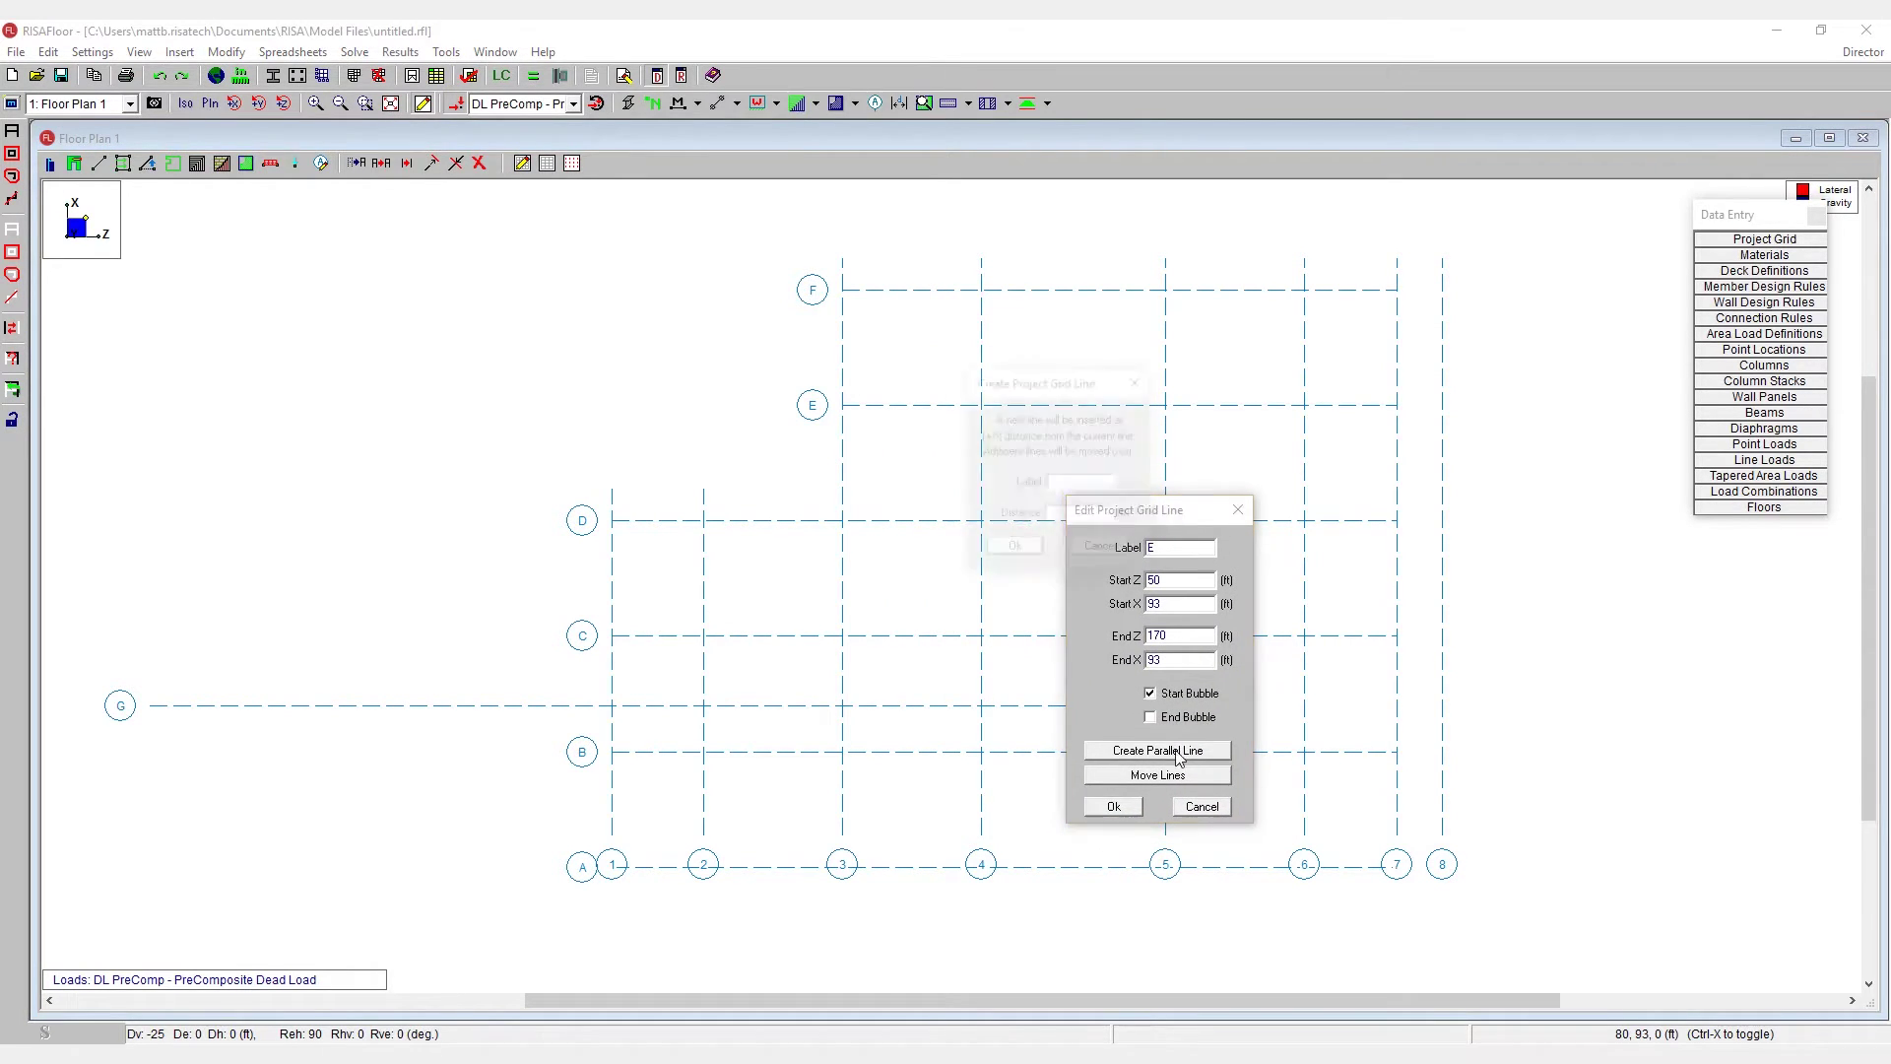
pyautogui.moveTo(1034, 386); pyautogui.dragTo(1143, 478)
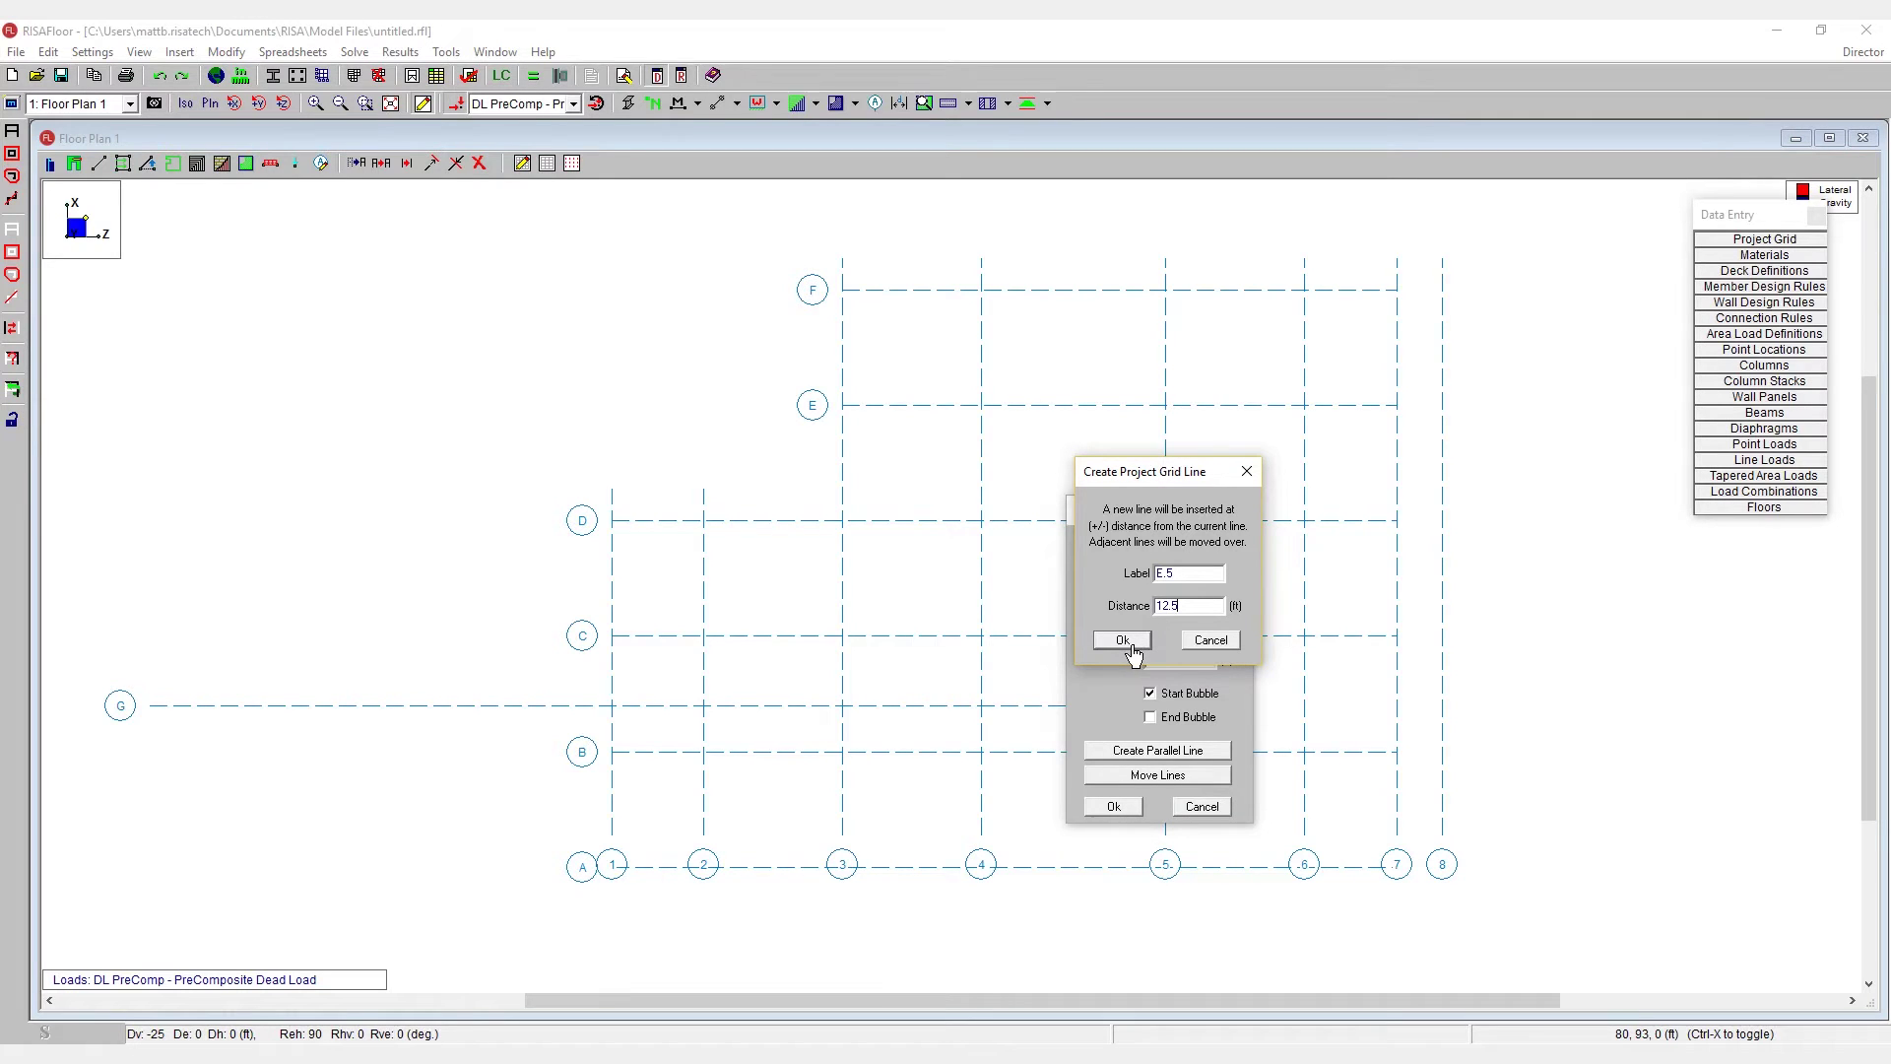
pyautogui.click(1123, 641)
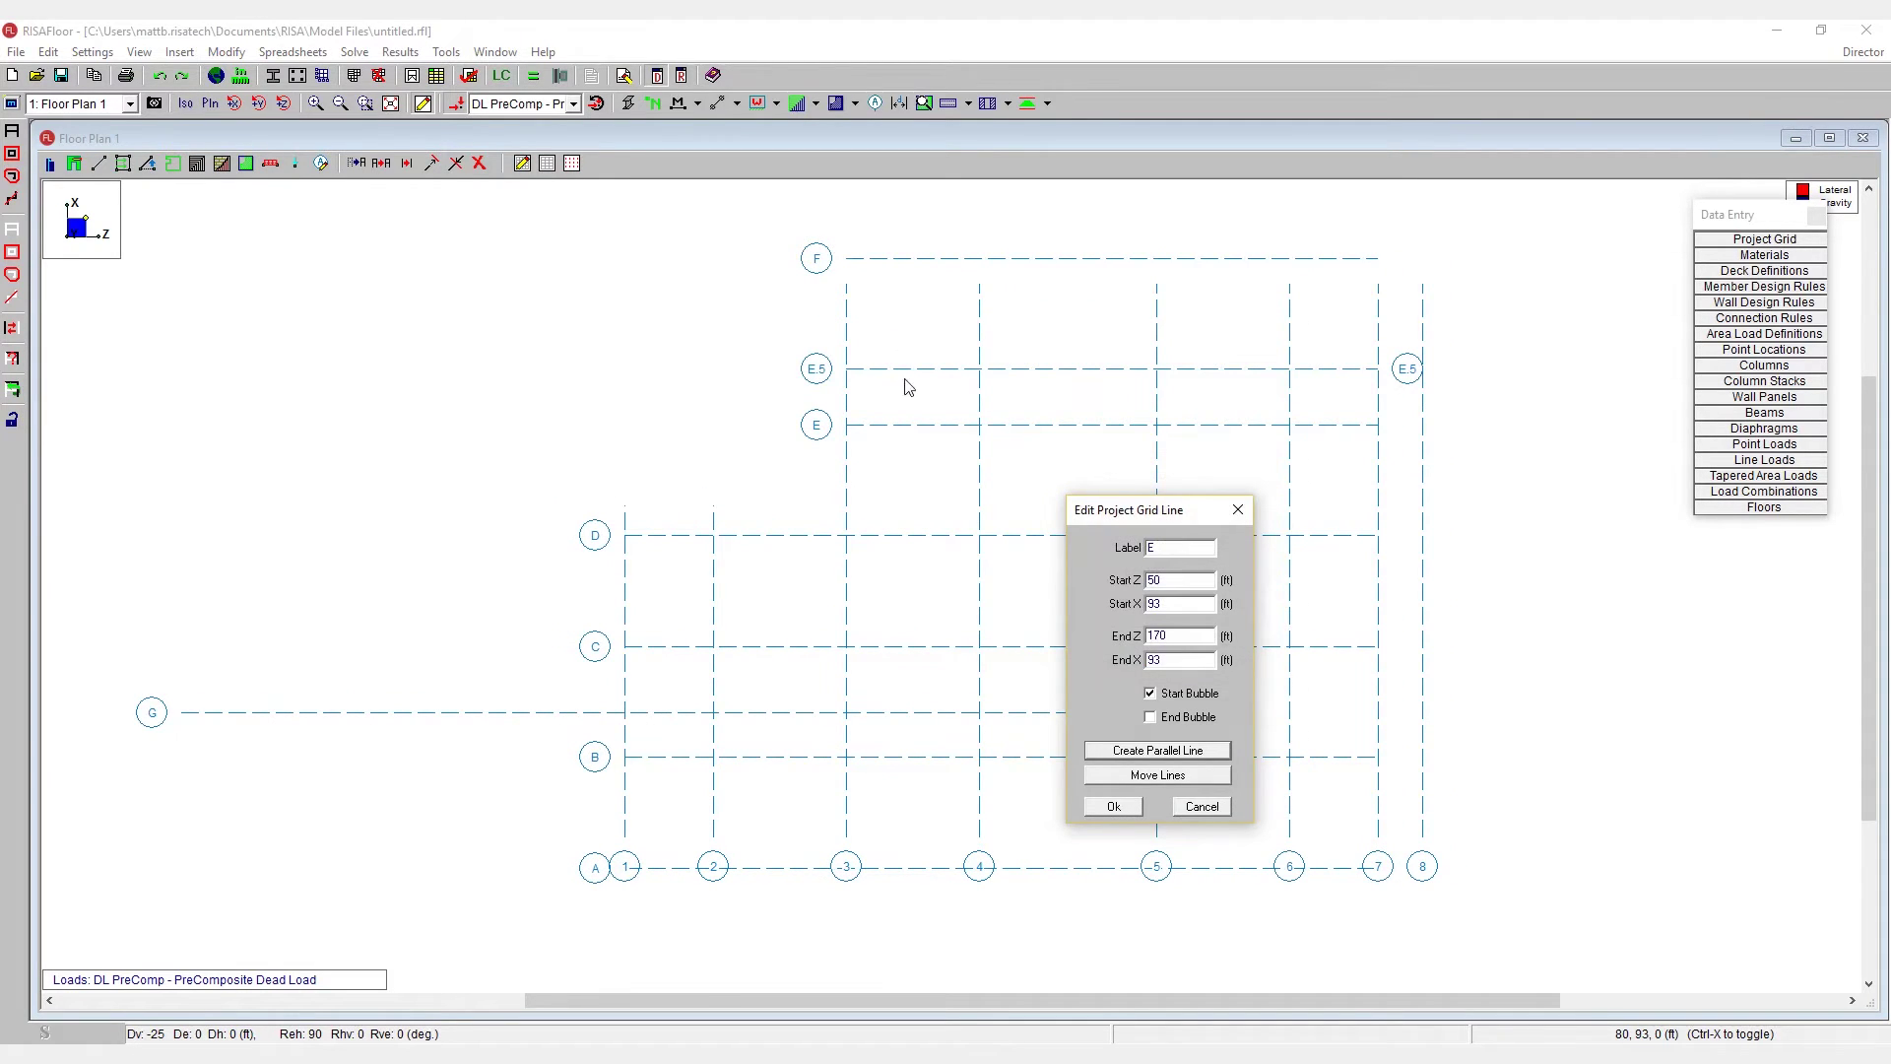
pyautogui.click(1116, 808)
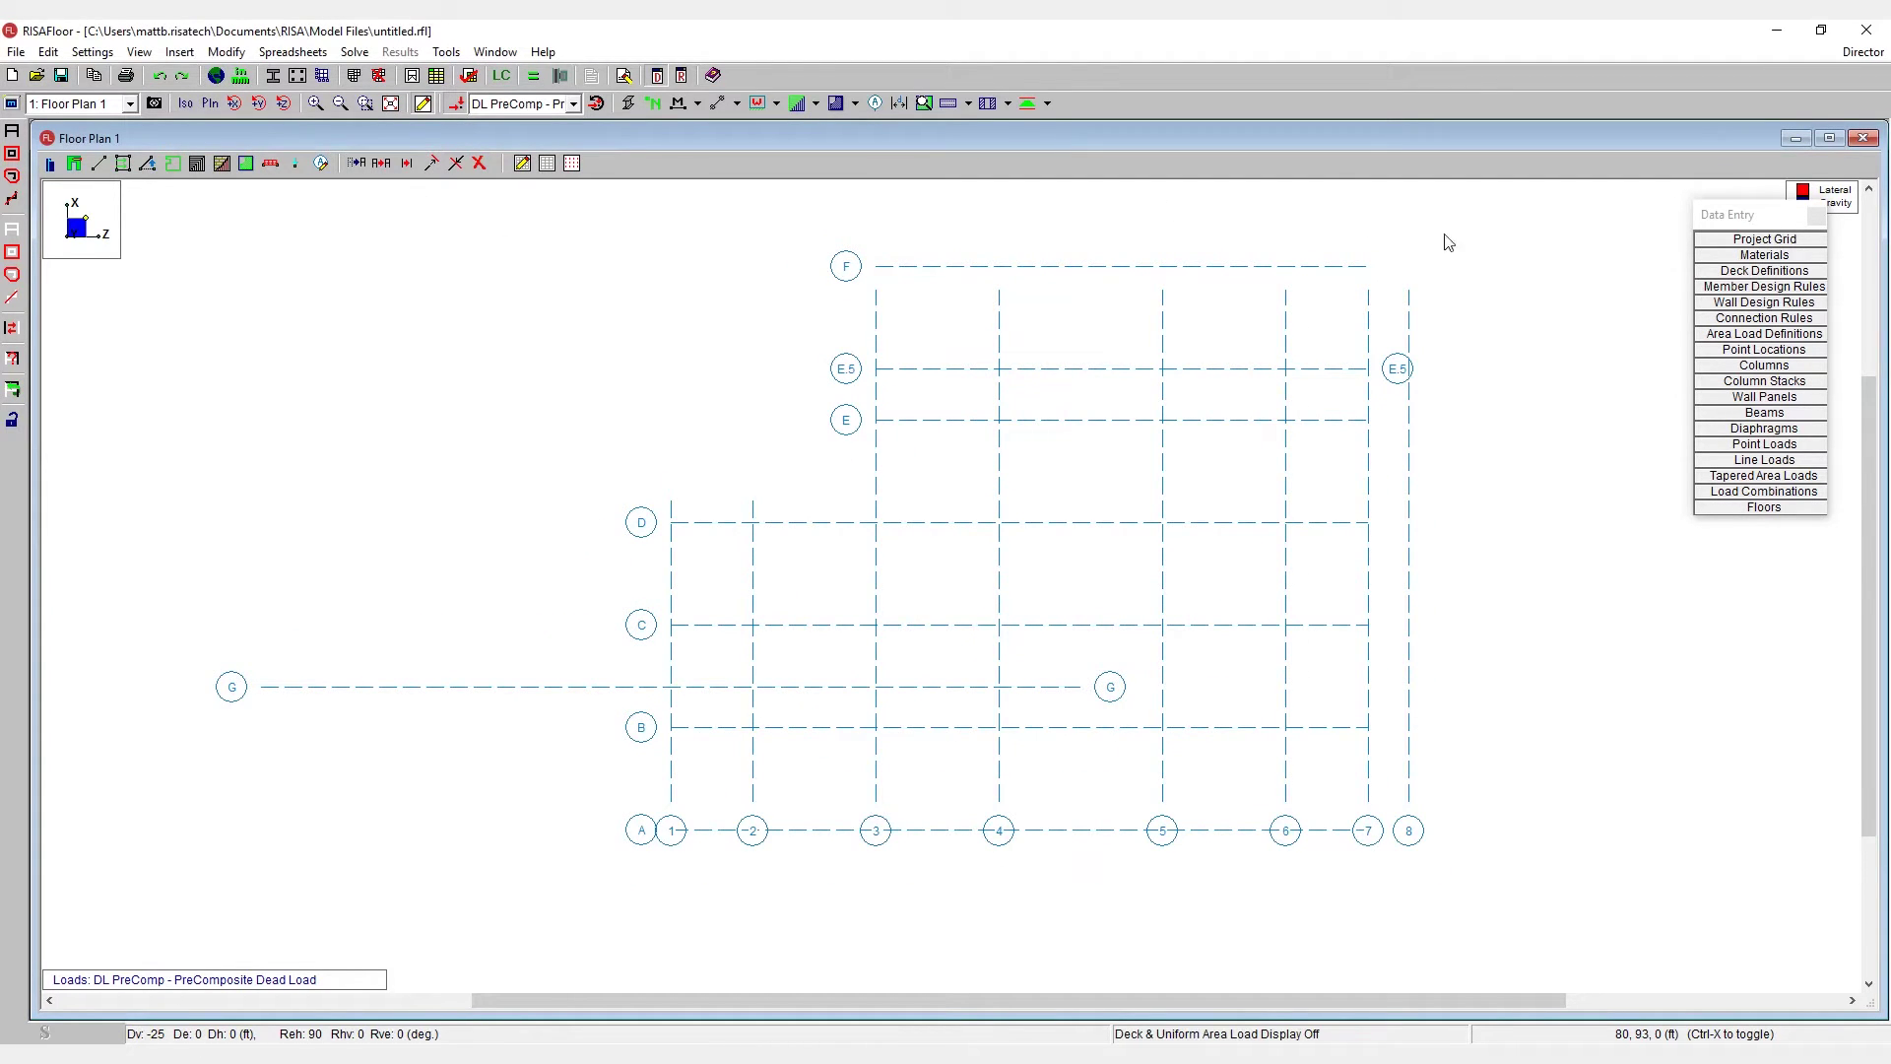
# - In the Project Grid table, subtract 12.5 from line F's Start X and End X, placing it at 118 ft
pyautogui.click(1749, 240)
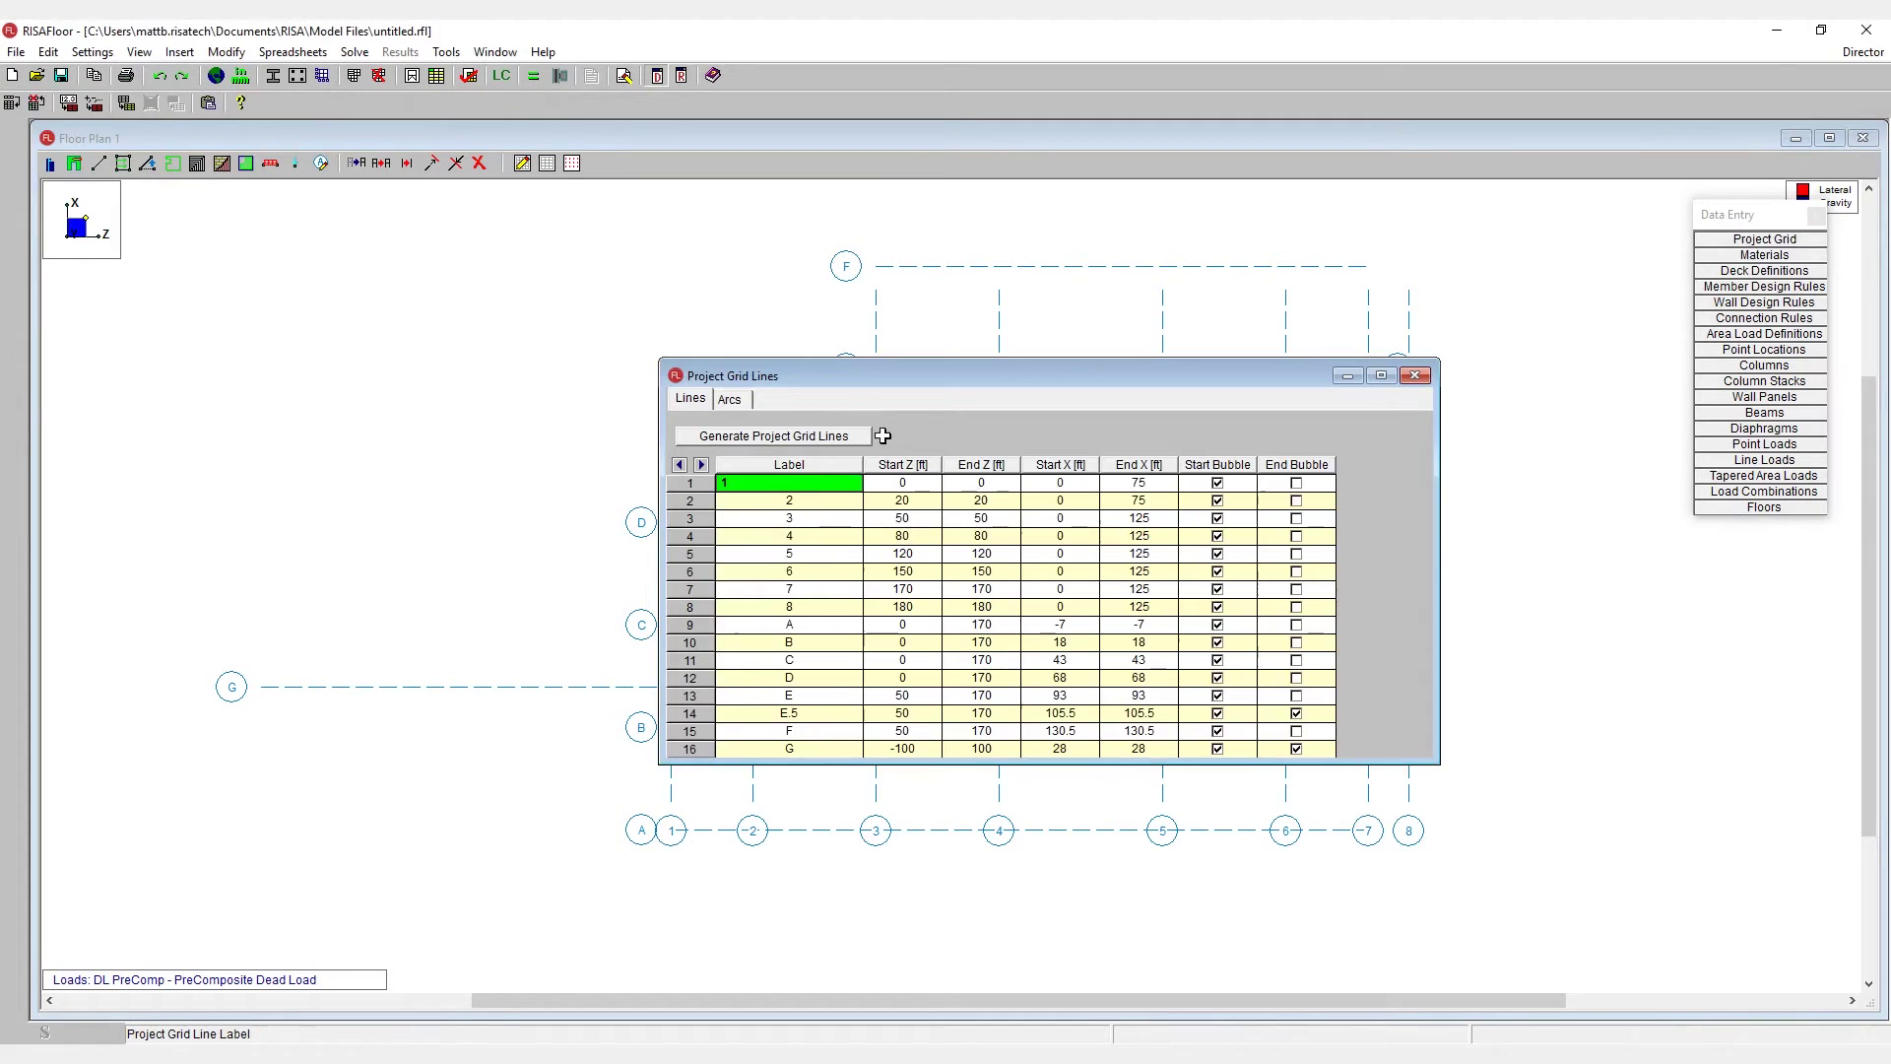
pyautogui.moveTo(931, 379); pyautogui.dragTo(1079, 500)
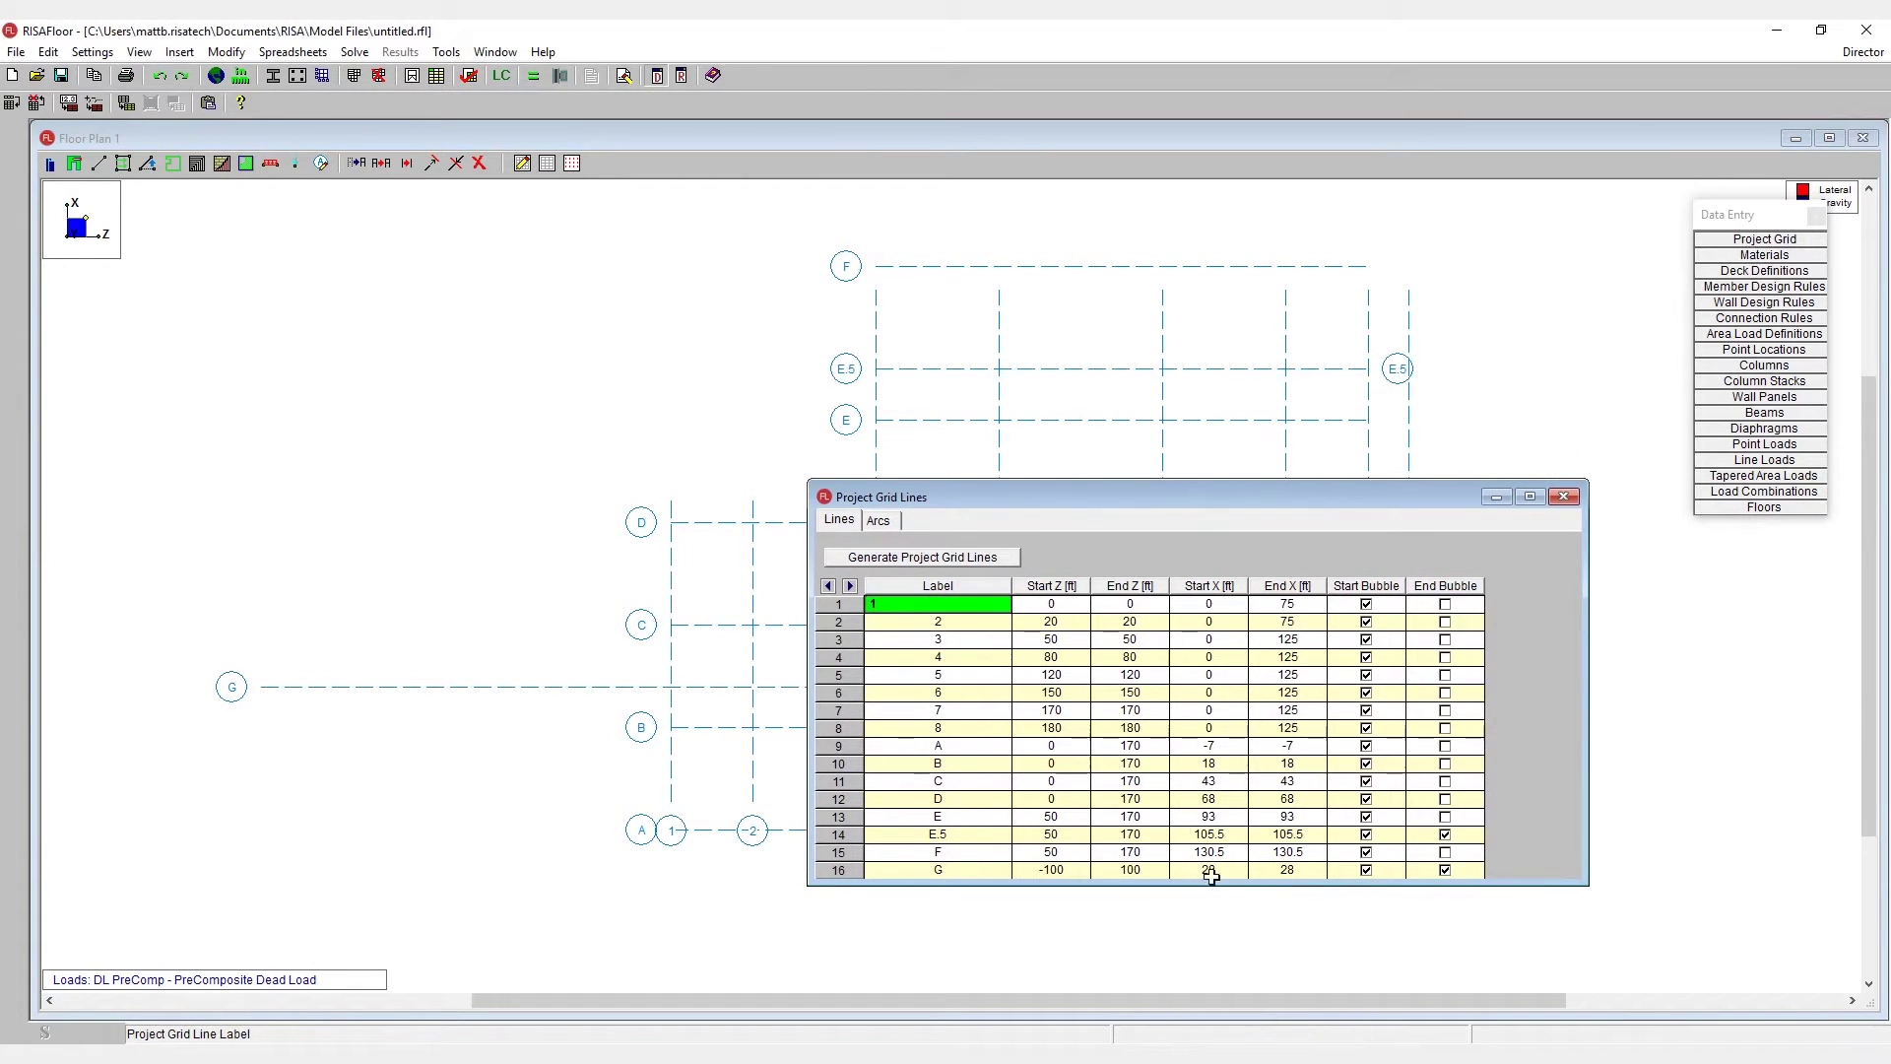
pyautogui.moveTo(1212, 852); pyautogui.dragTo(1284, 852)
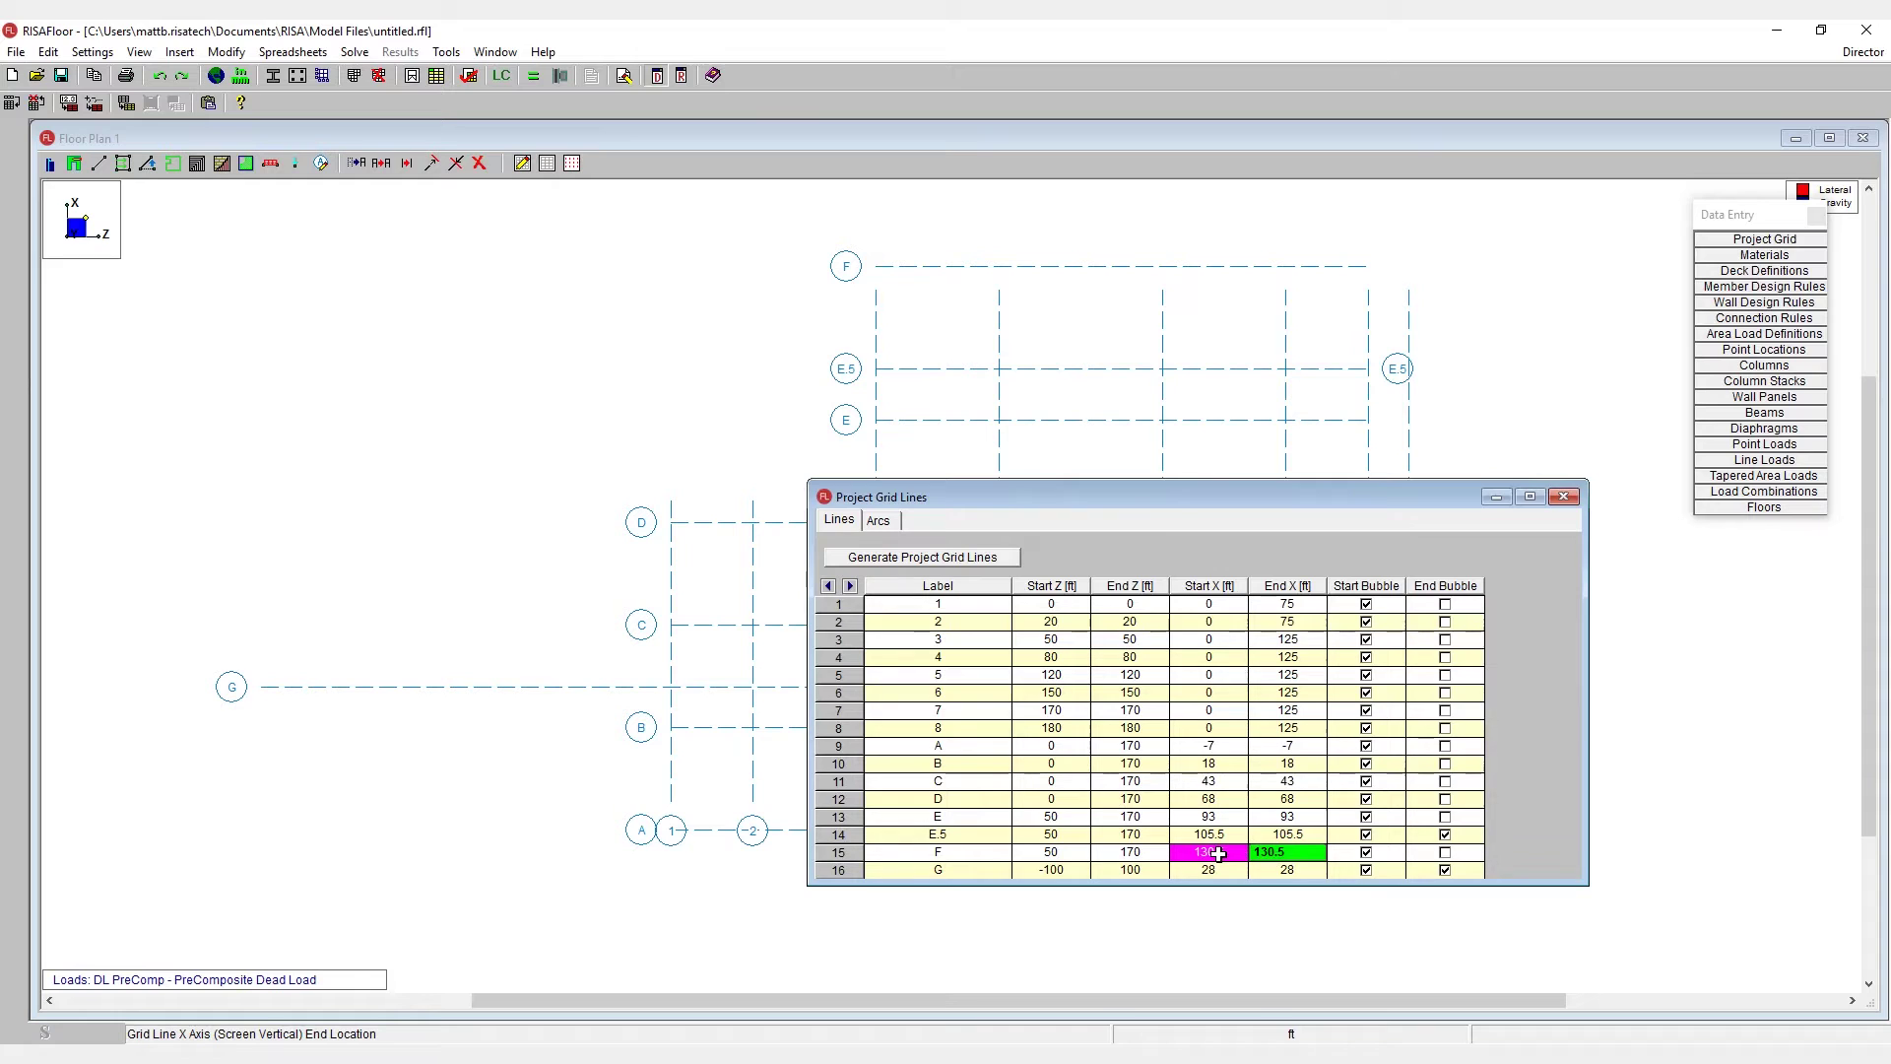
pyautogui.rightClick(1216, 854)
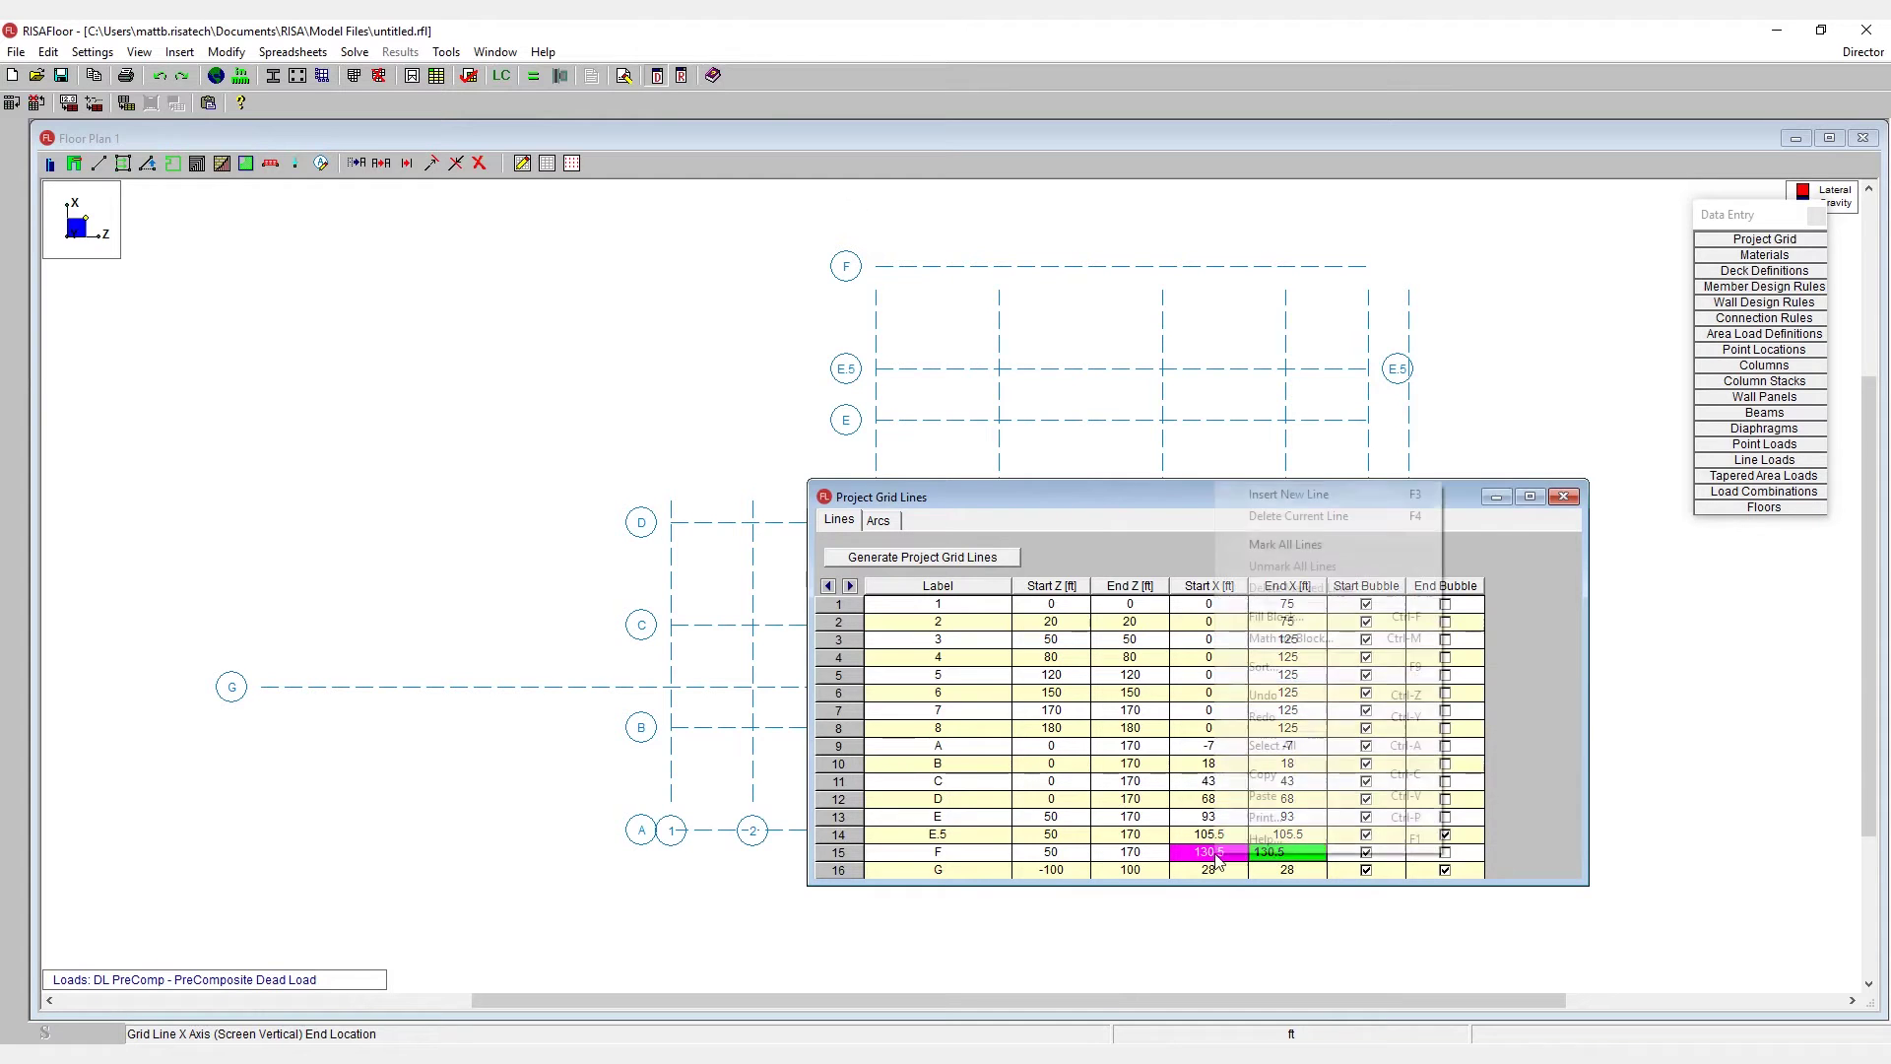
pyautogui.click(1357, 640)
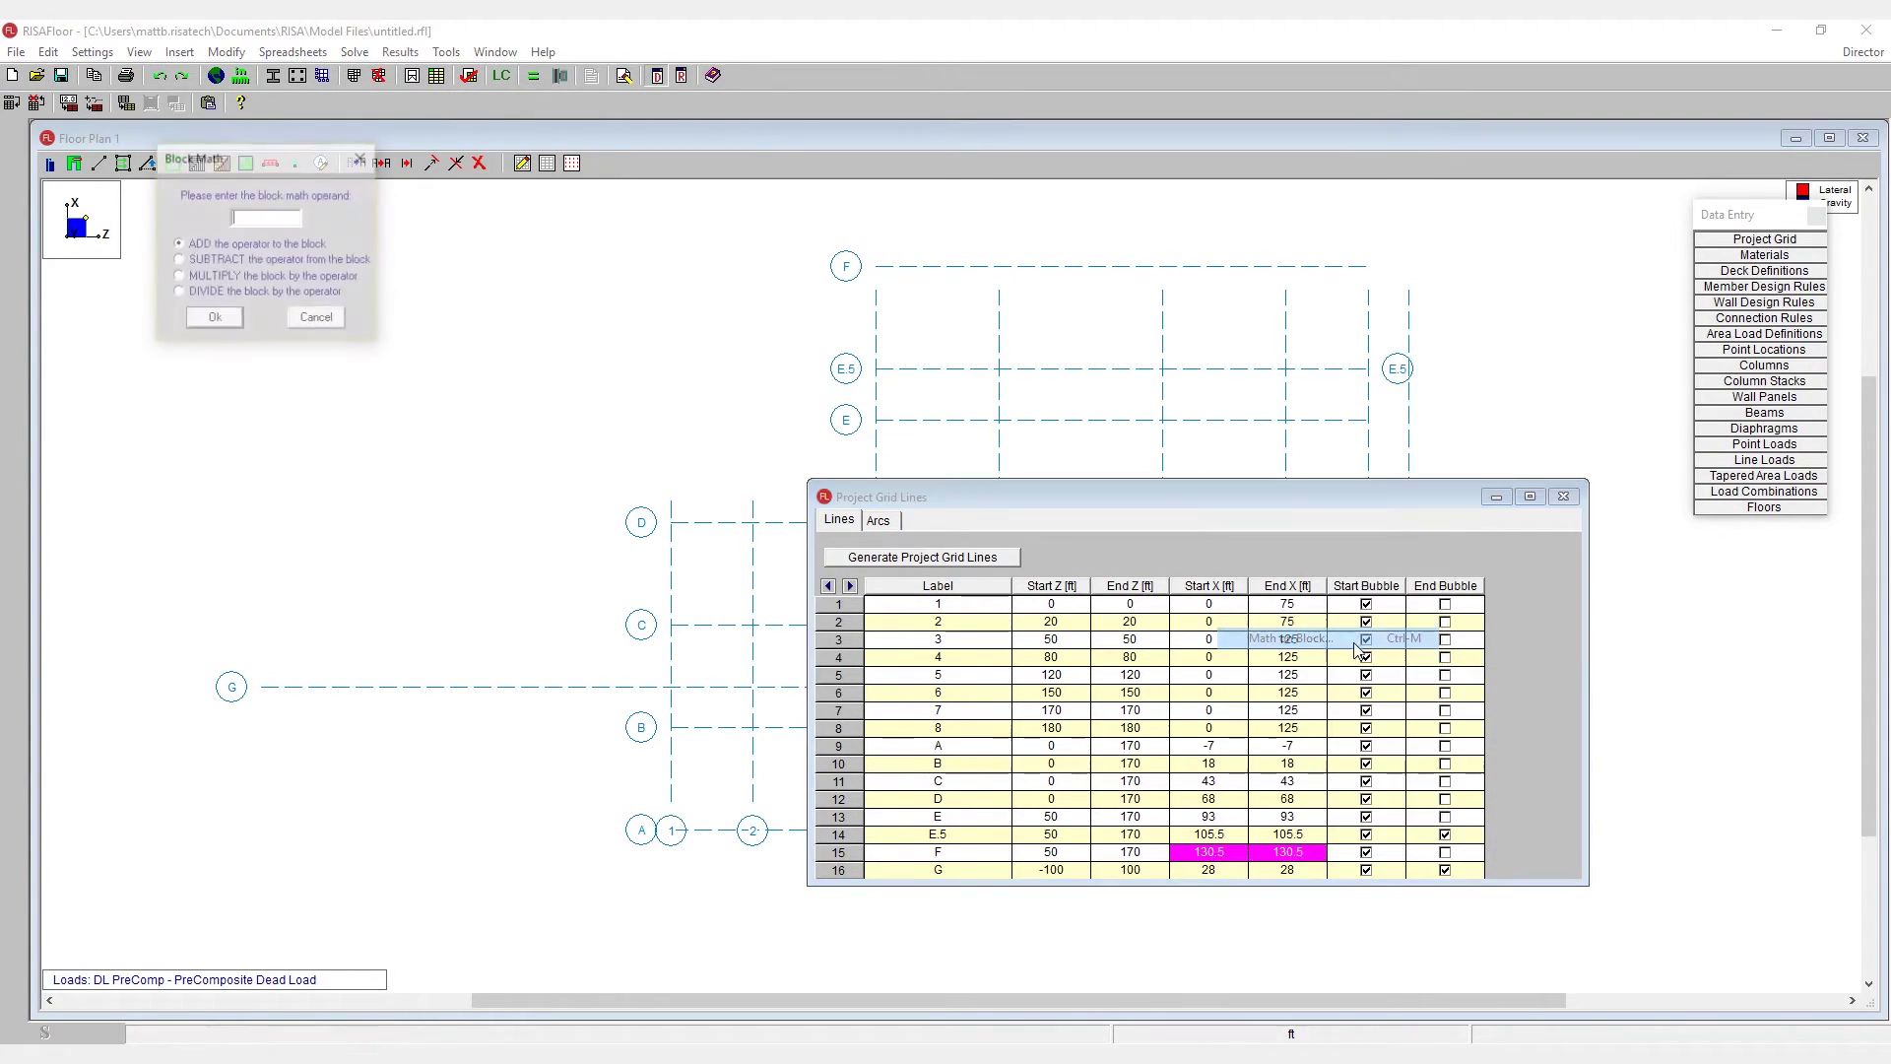
pyautogui.click(246, 260)
pyautogui.click(256, 219)
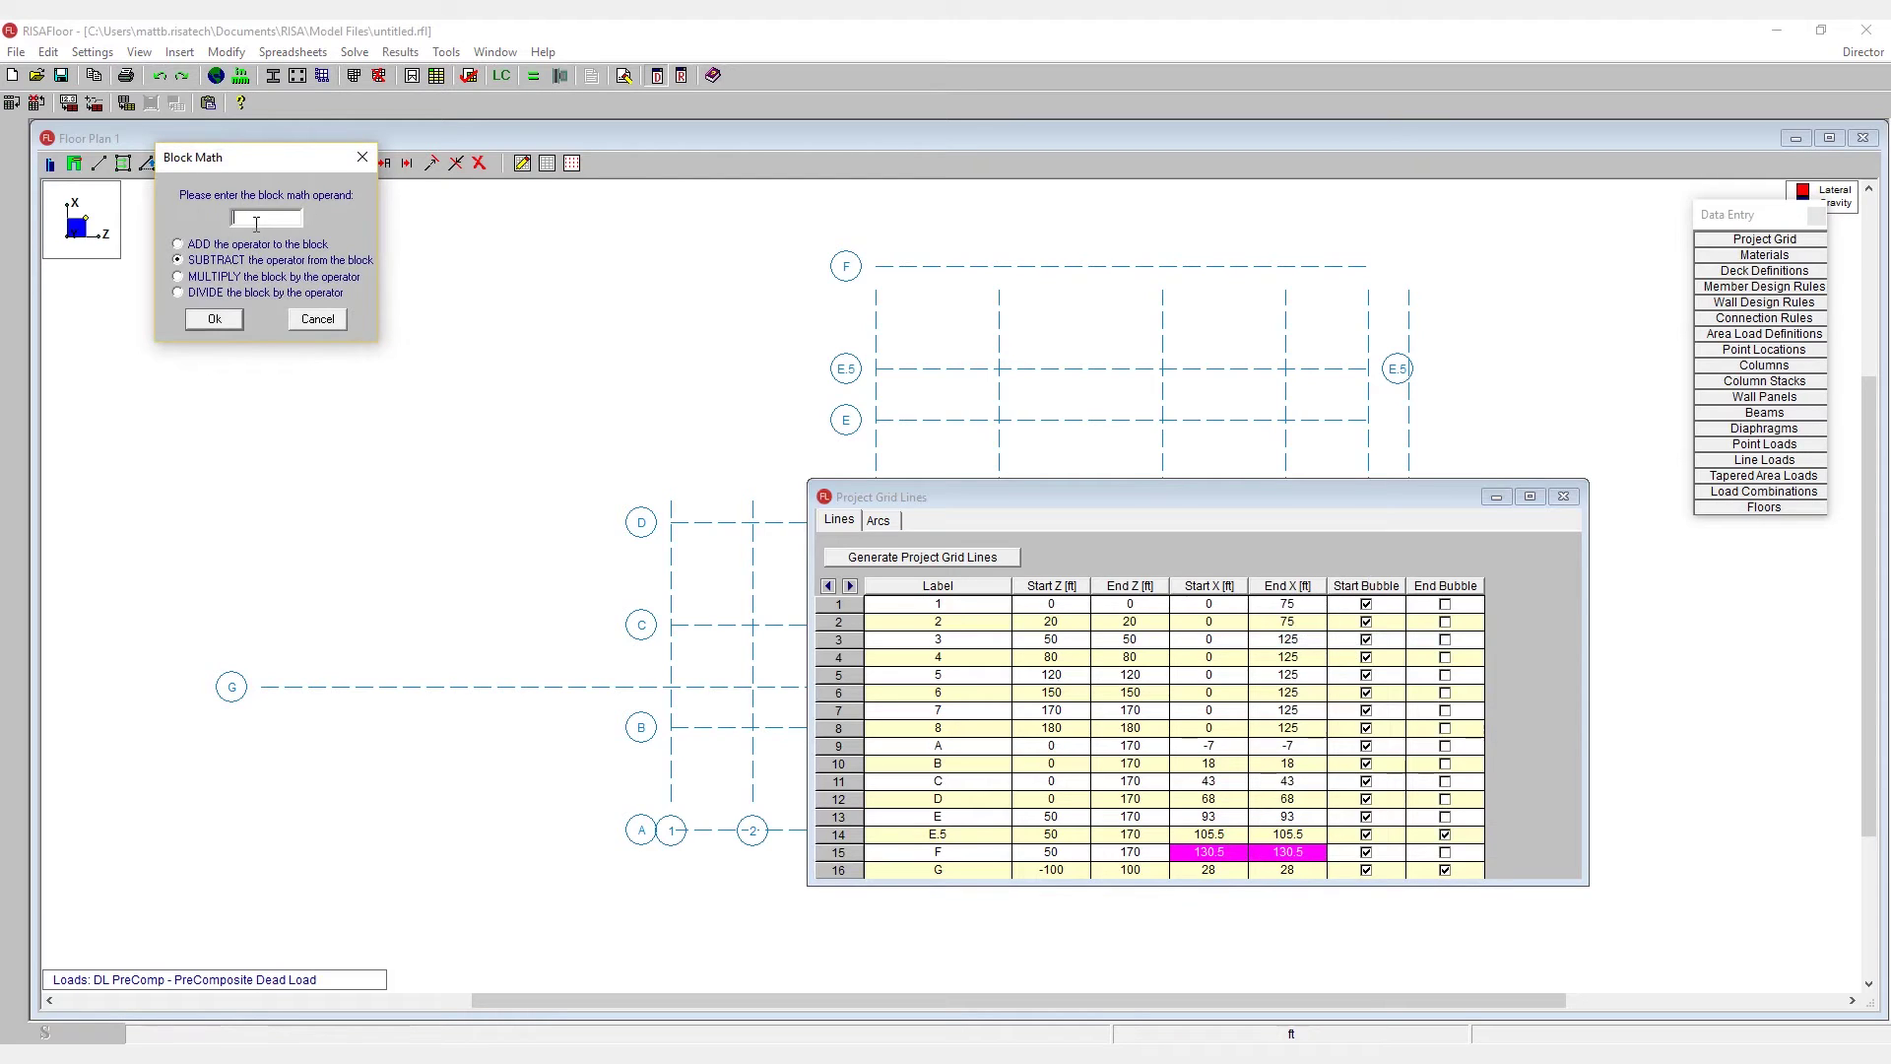
pyautogui.write('12.5')
pyautogui.press('Return')
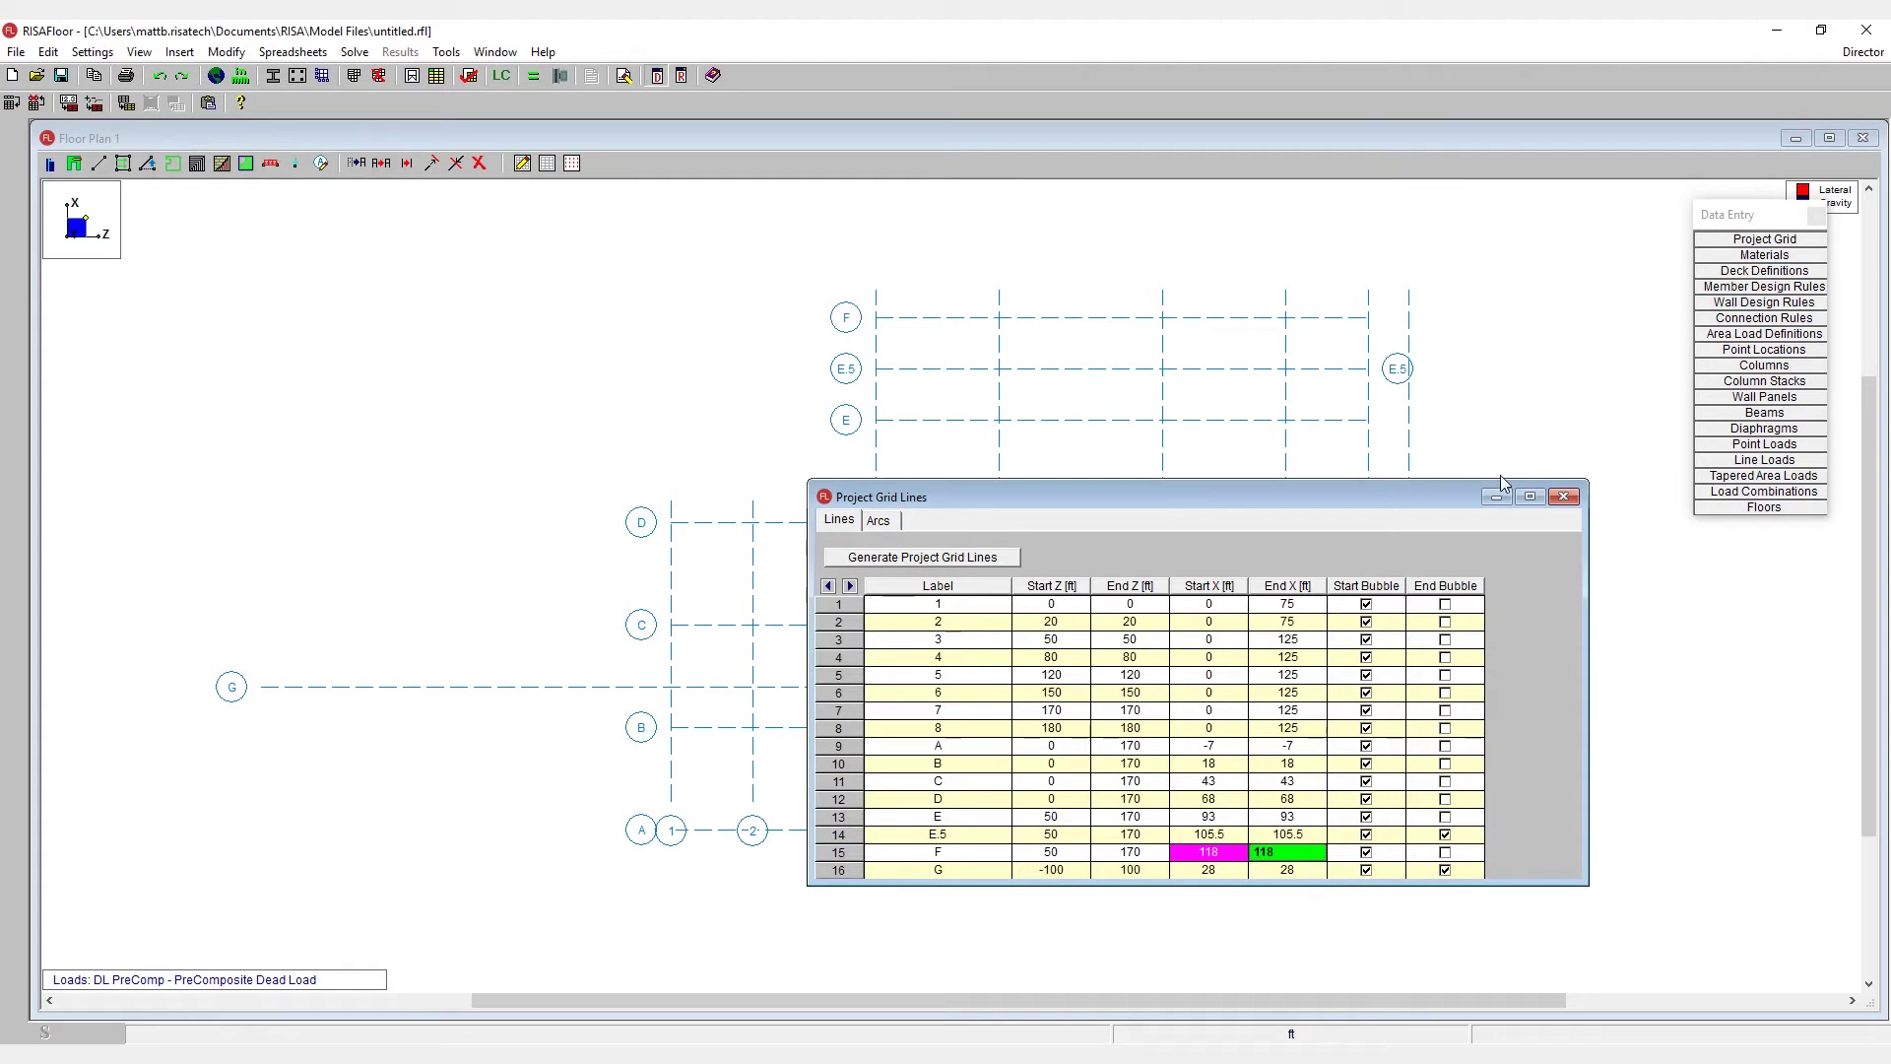
pyautogui.click(1562, 497)
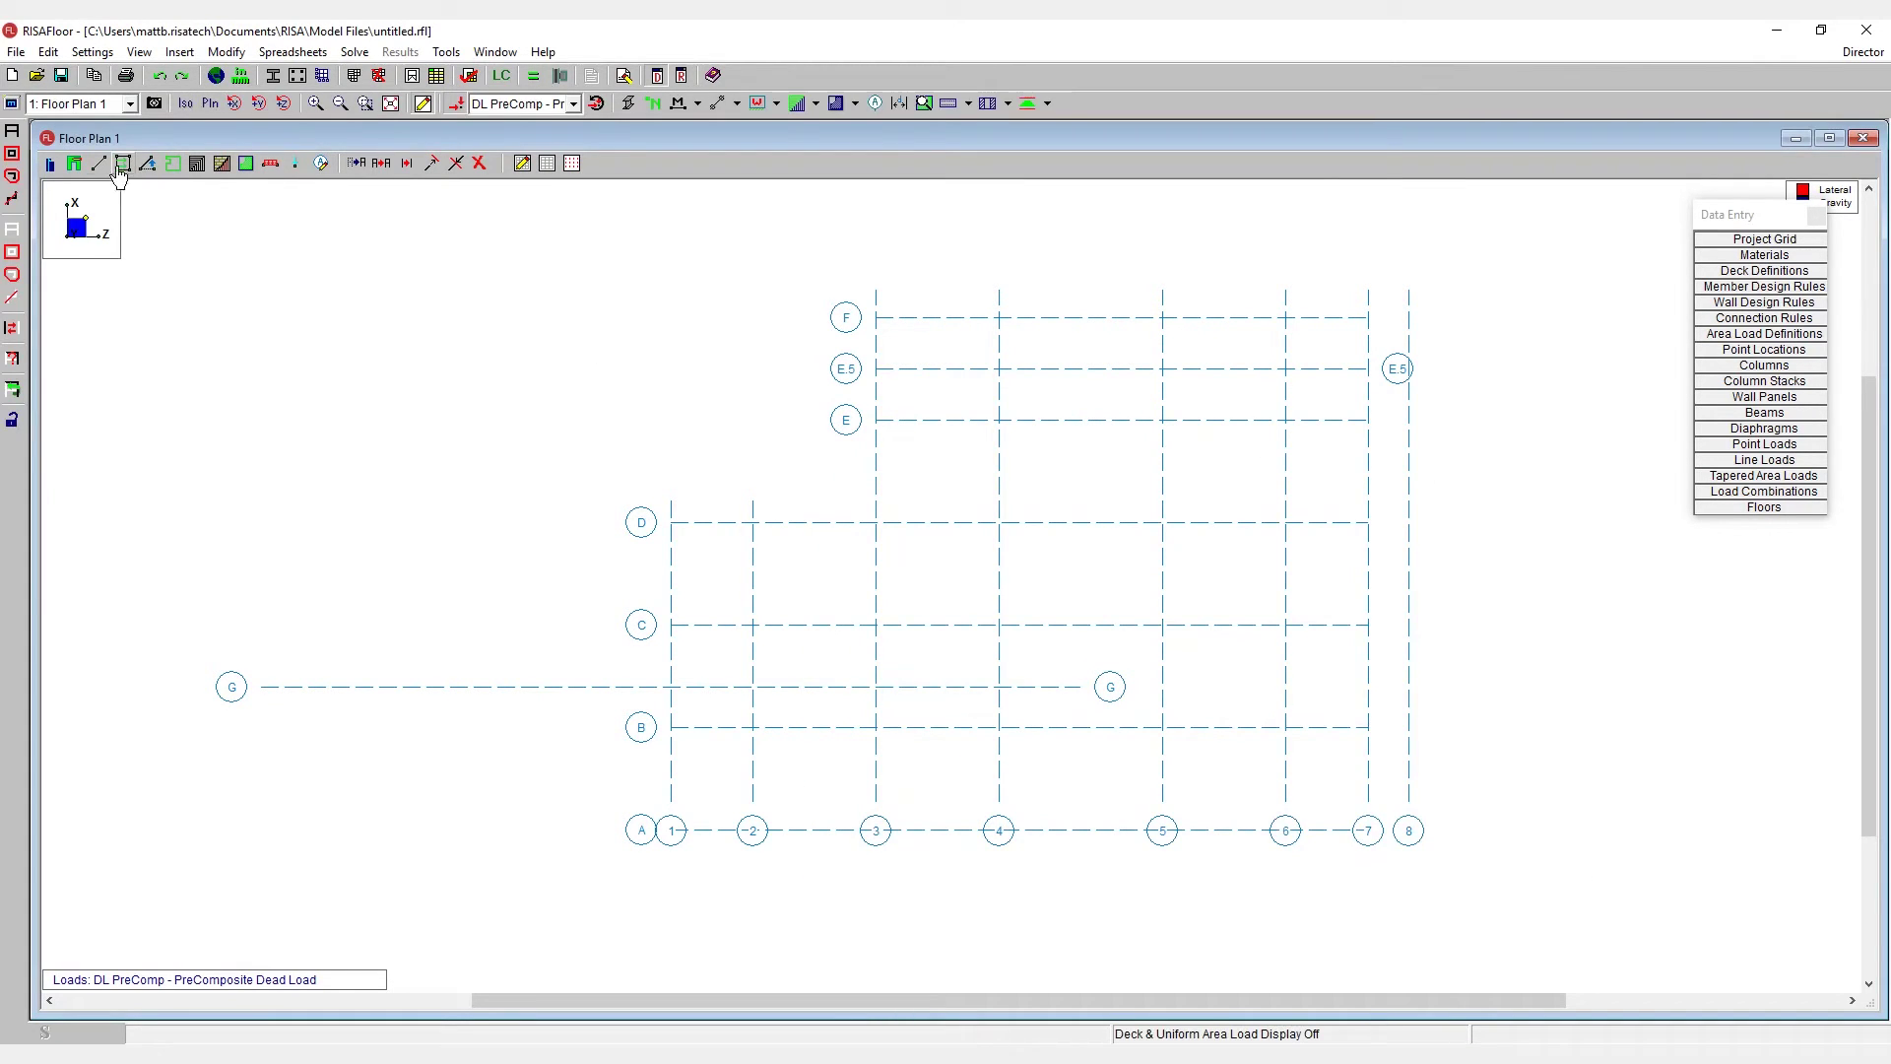
# - Place columns at E-4, E-5, D-4 and D-5
pyautogui.click(50, 164)
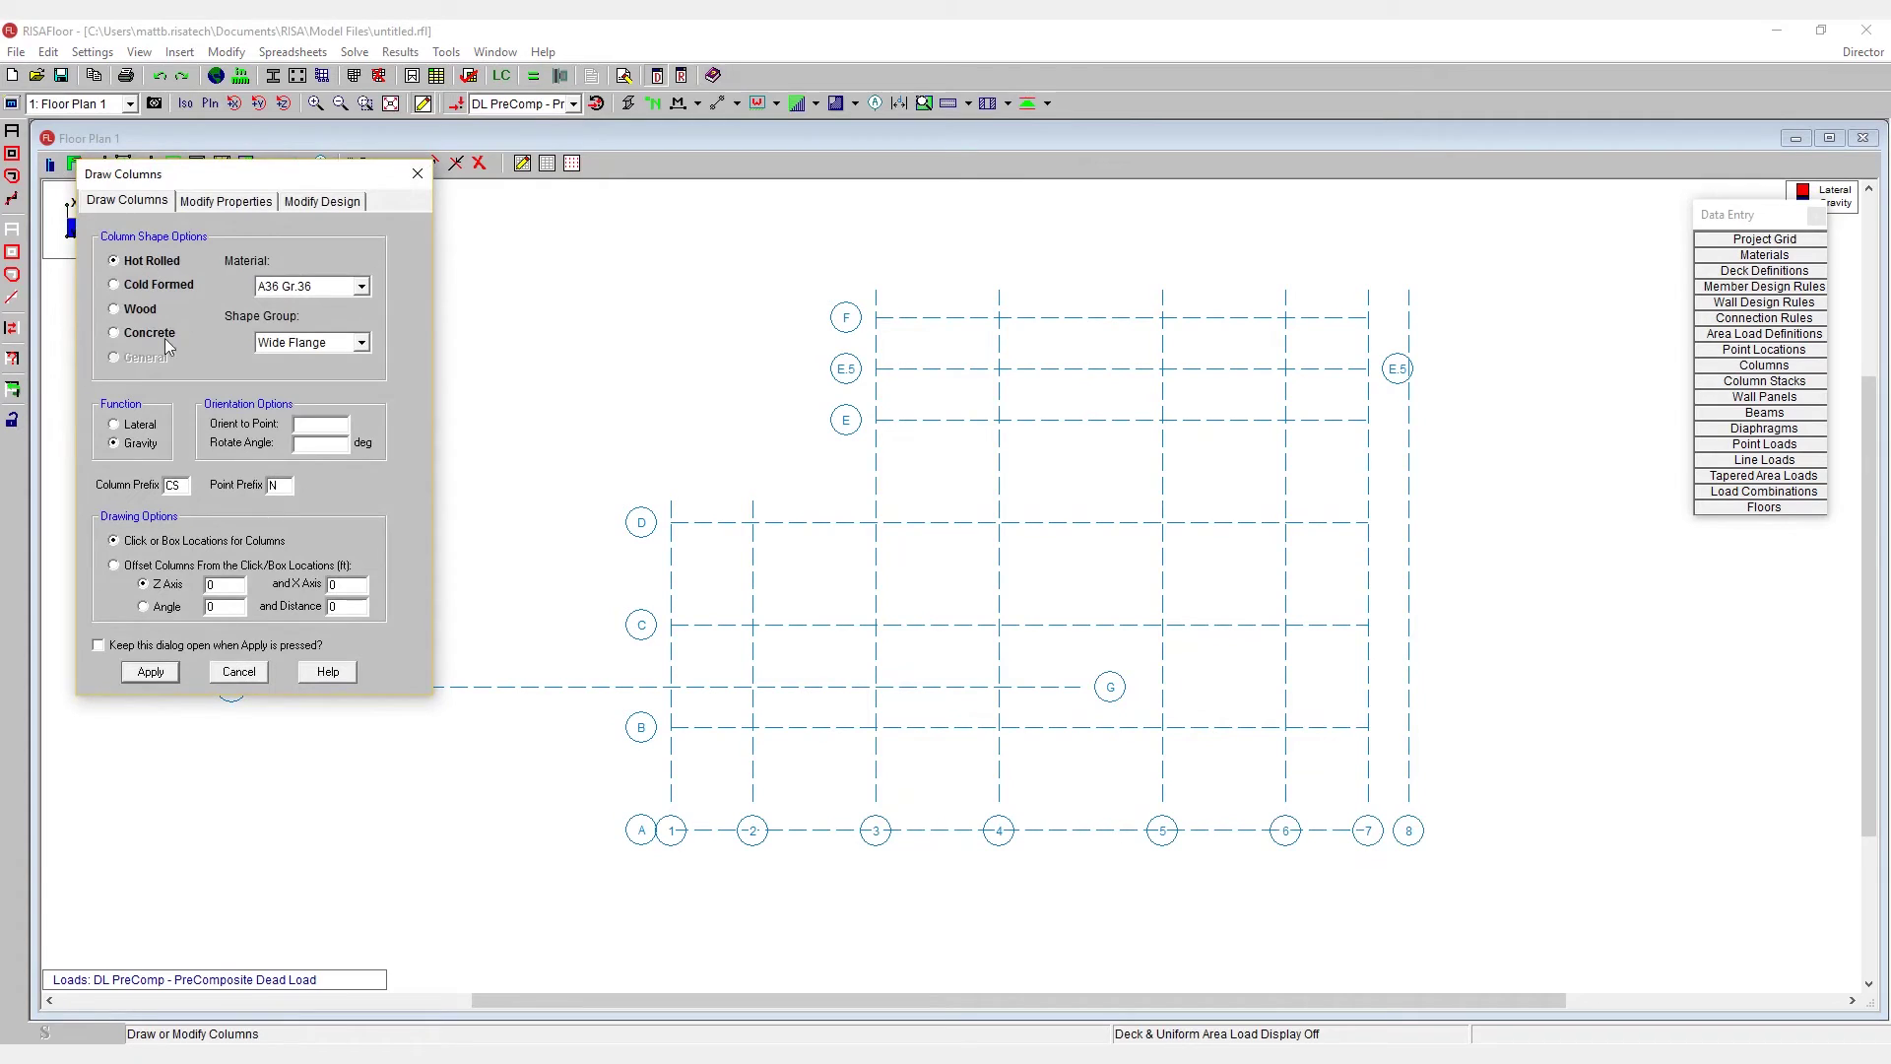
pyautogui.click(150, 671)
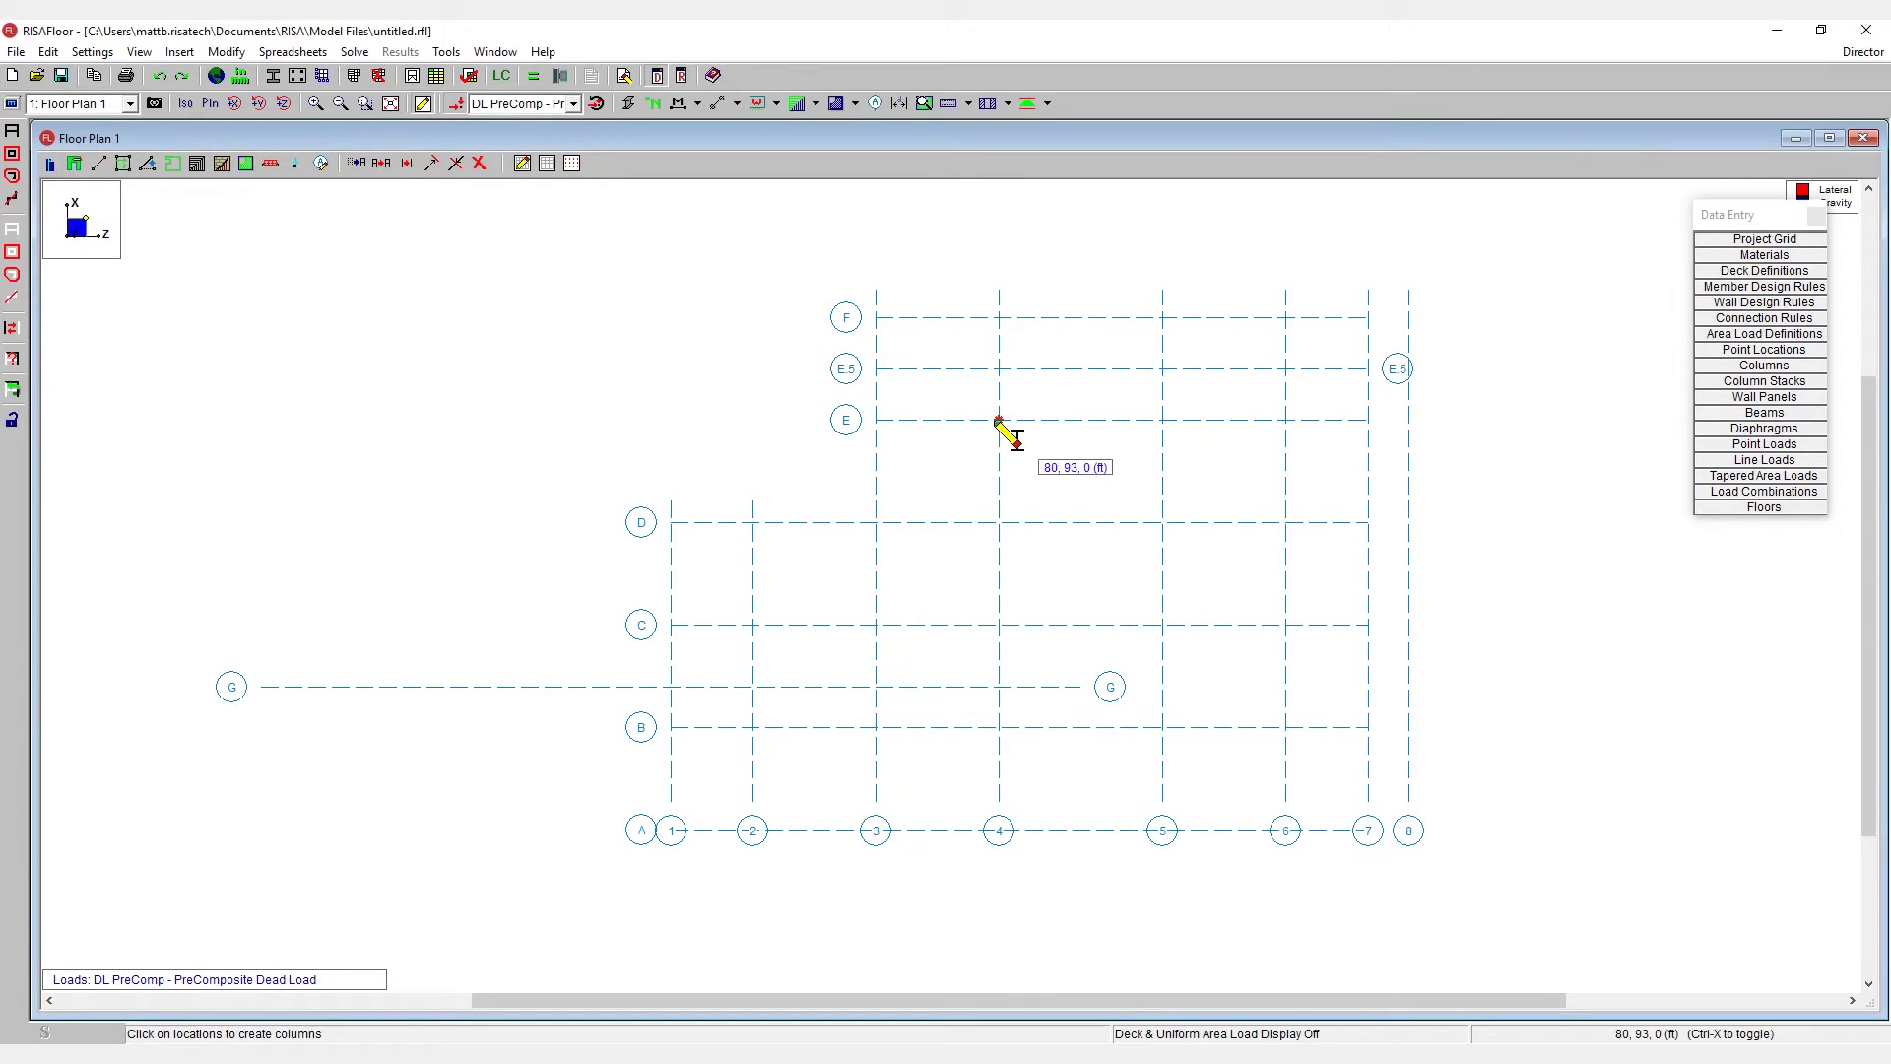
pyautogui.click(998, 420)
pyautogui.click(1163, 420)
pyautogui.click(999, 522)
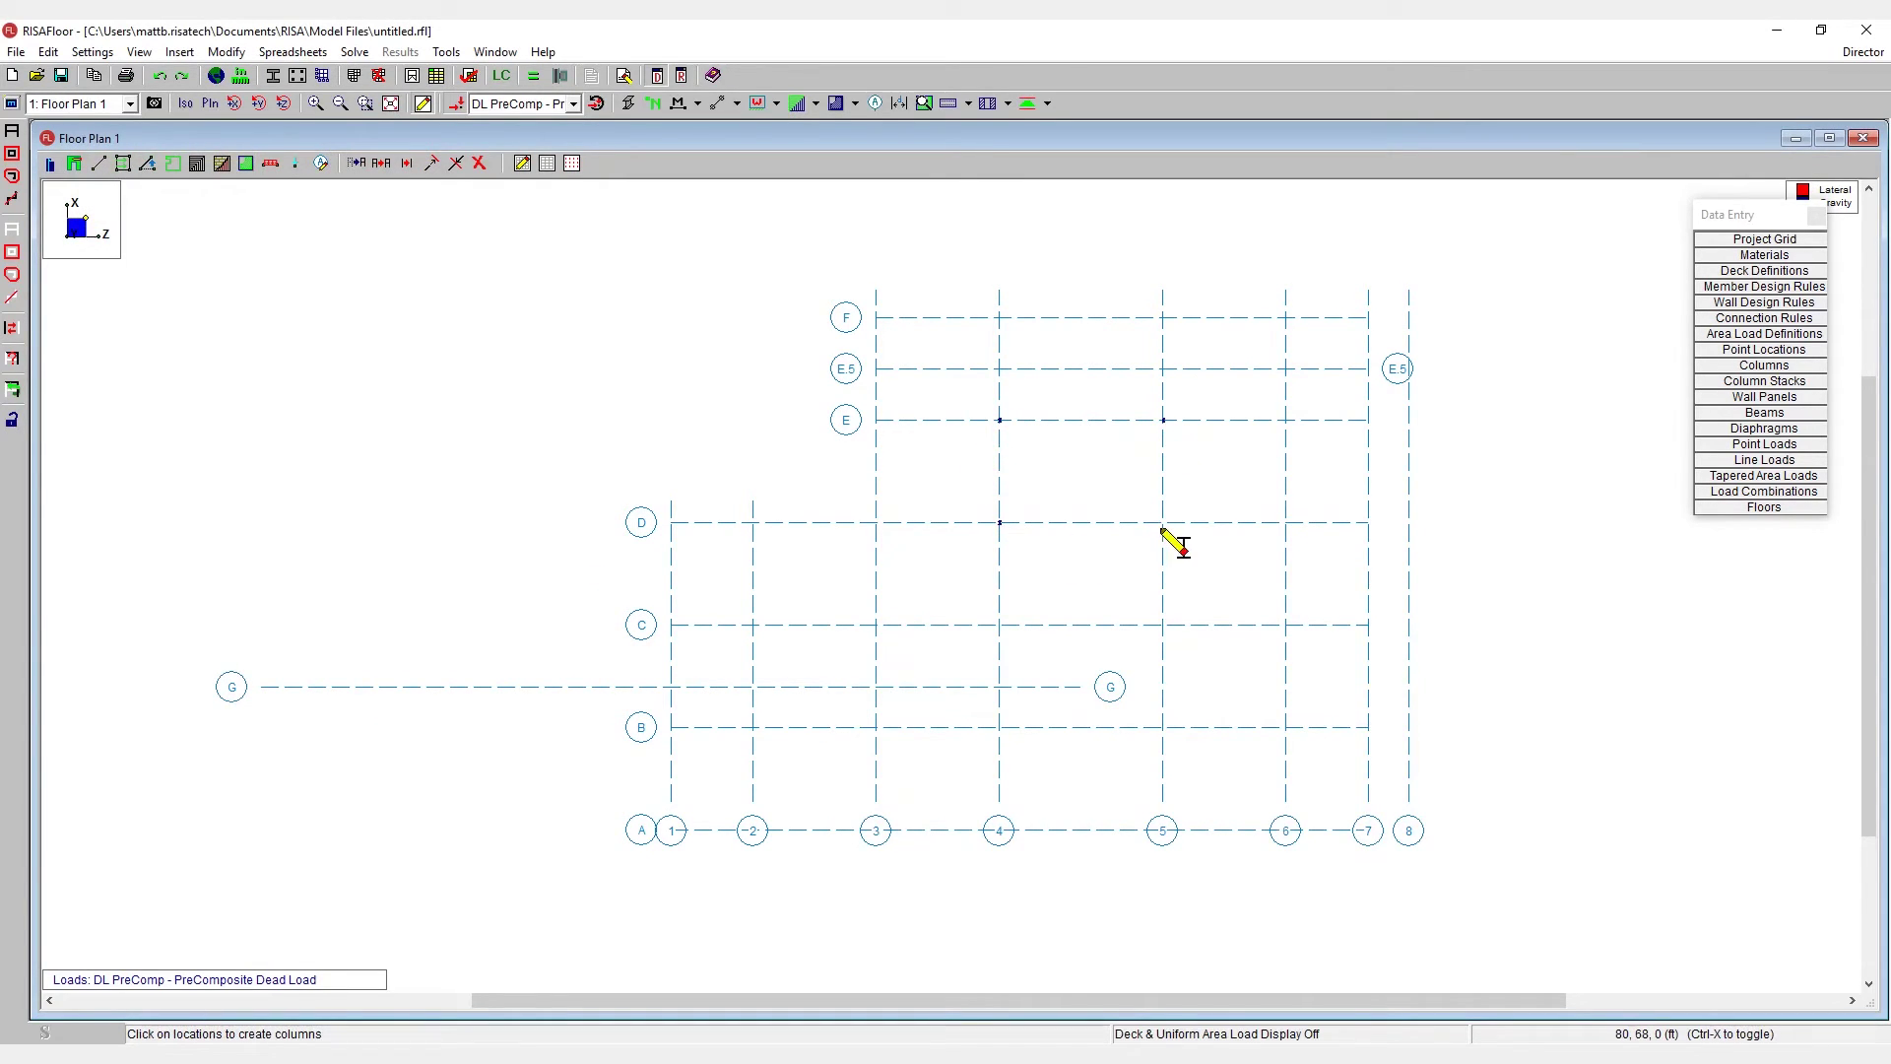
pyautogui.click(1163, 523)
# - Draw wall panels on lines 6 and 3 between D and C
pyautogui.click(74, 163)
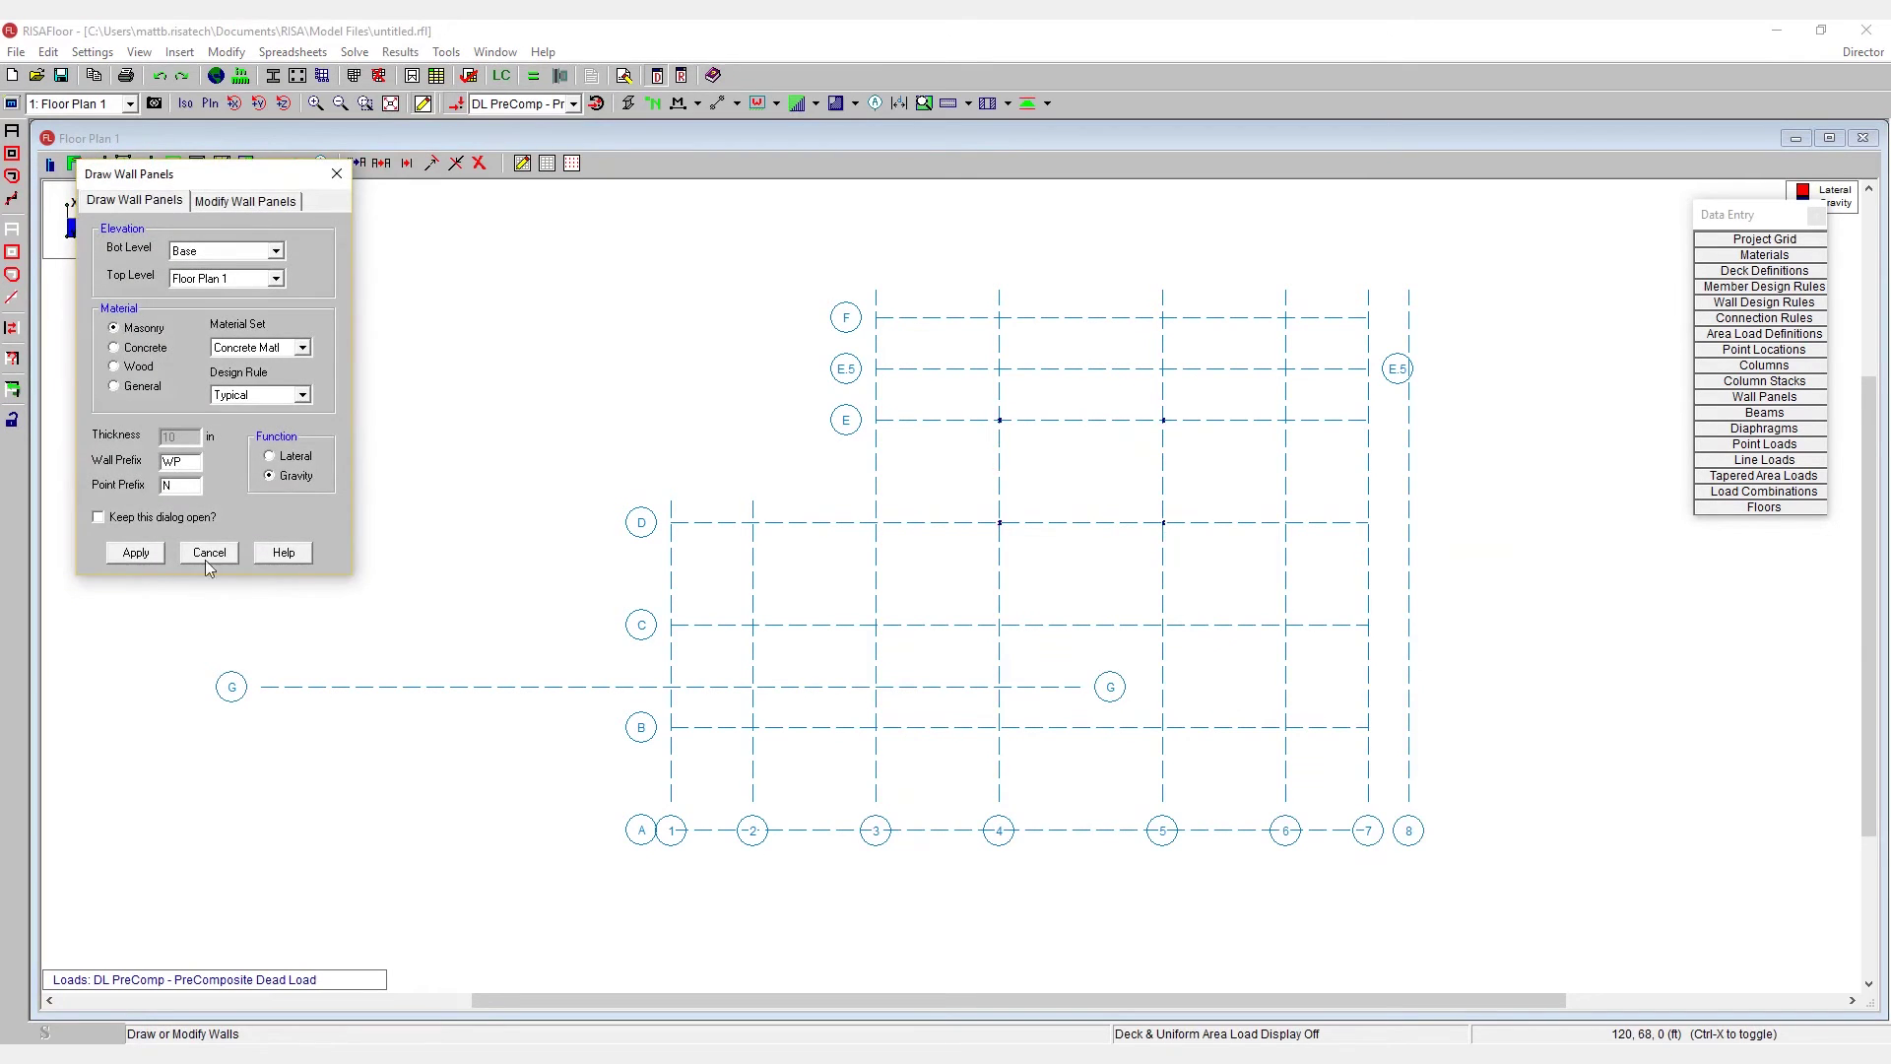
pyautogui.click(1286, 571)
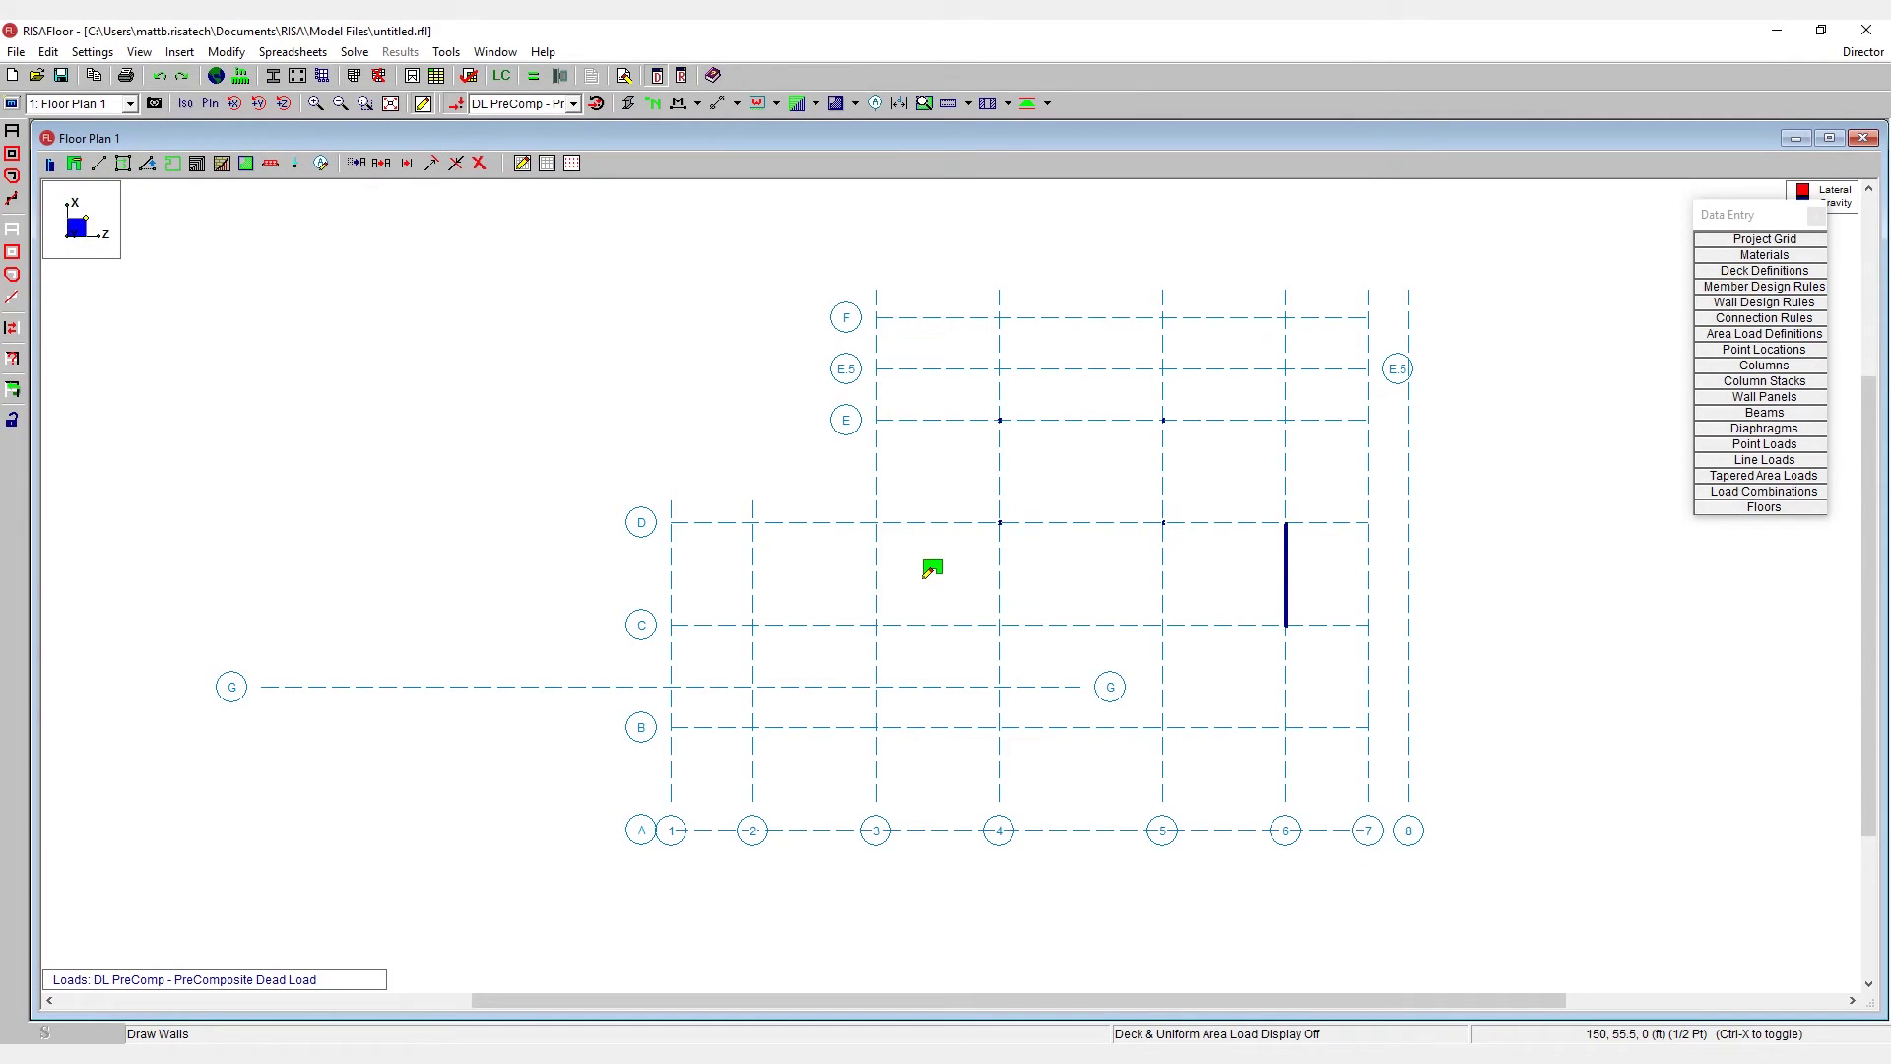
pyautogui.click(876, 571)
pyautogui.scroll(-1, 666, 350)
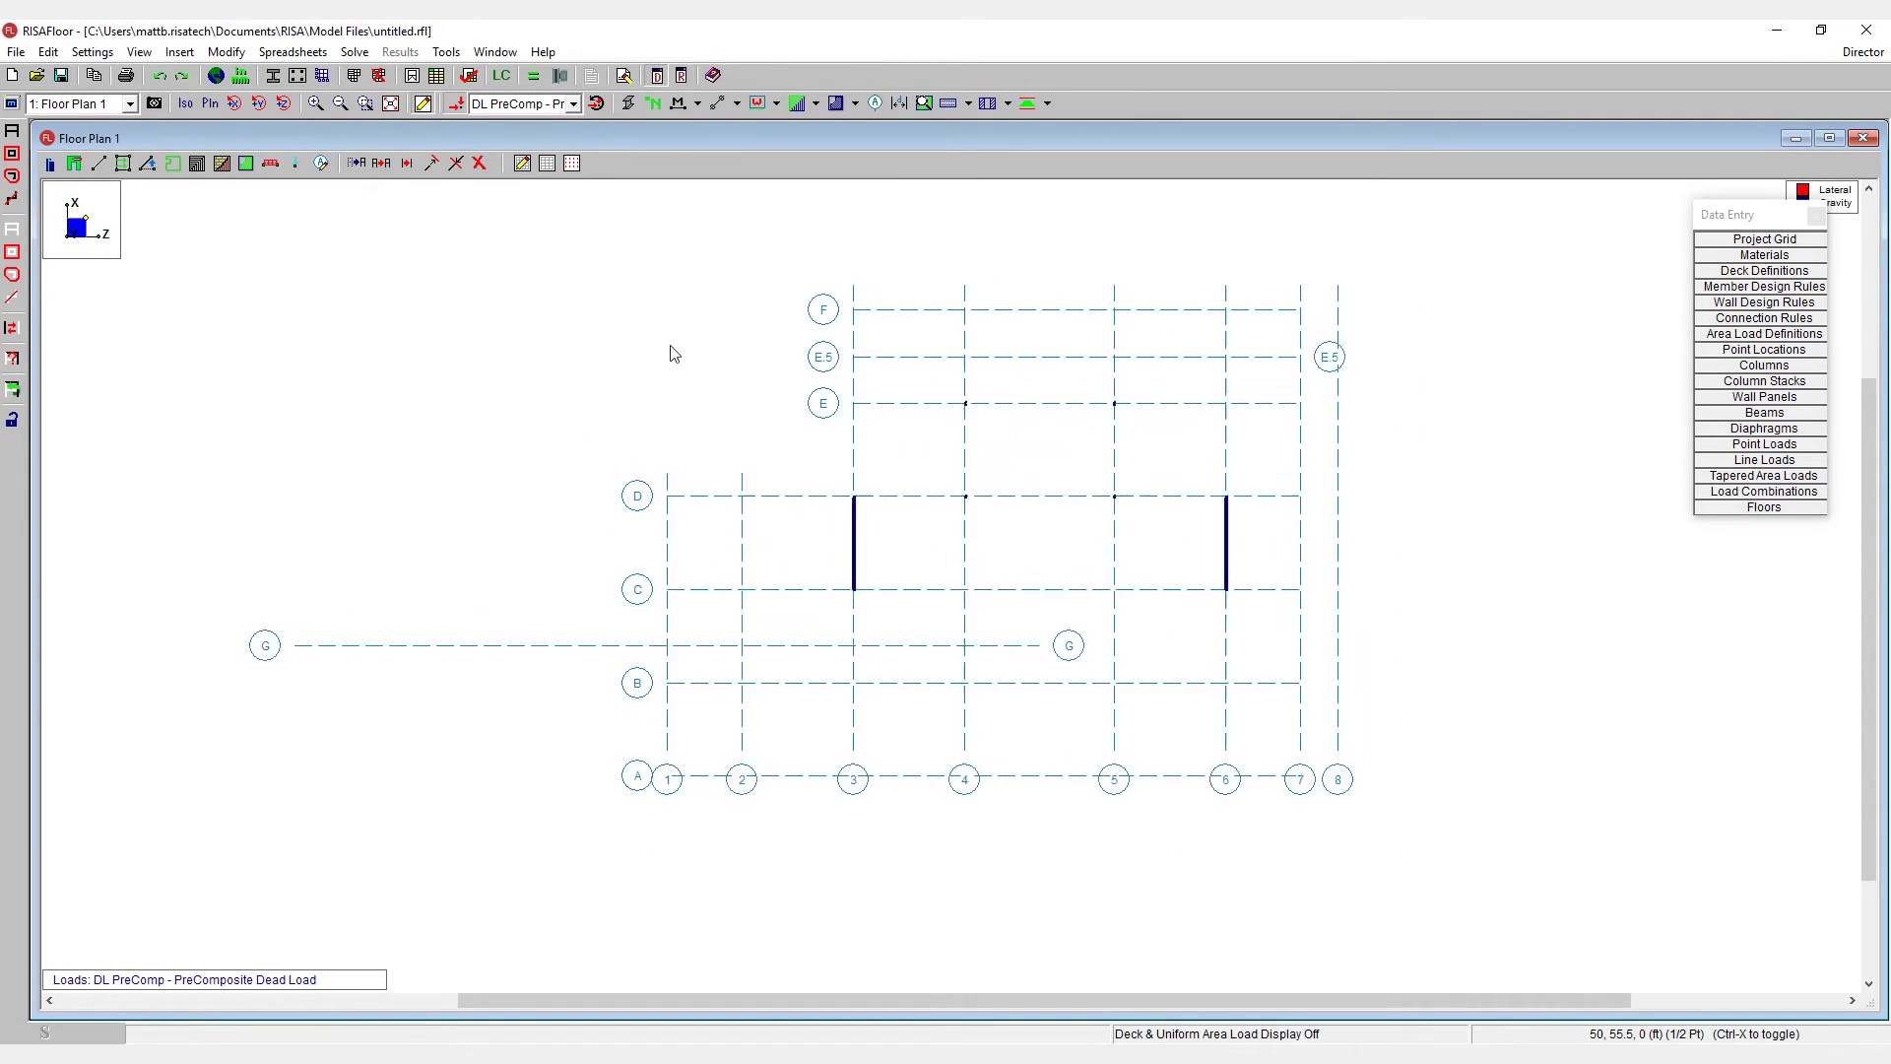
# - Frame beams around bay D–E between lines 4 and 5
pyautogui.click(99, 163)
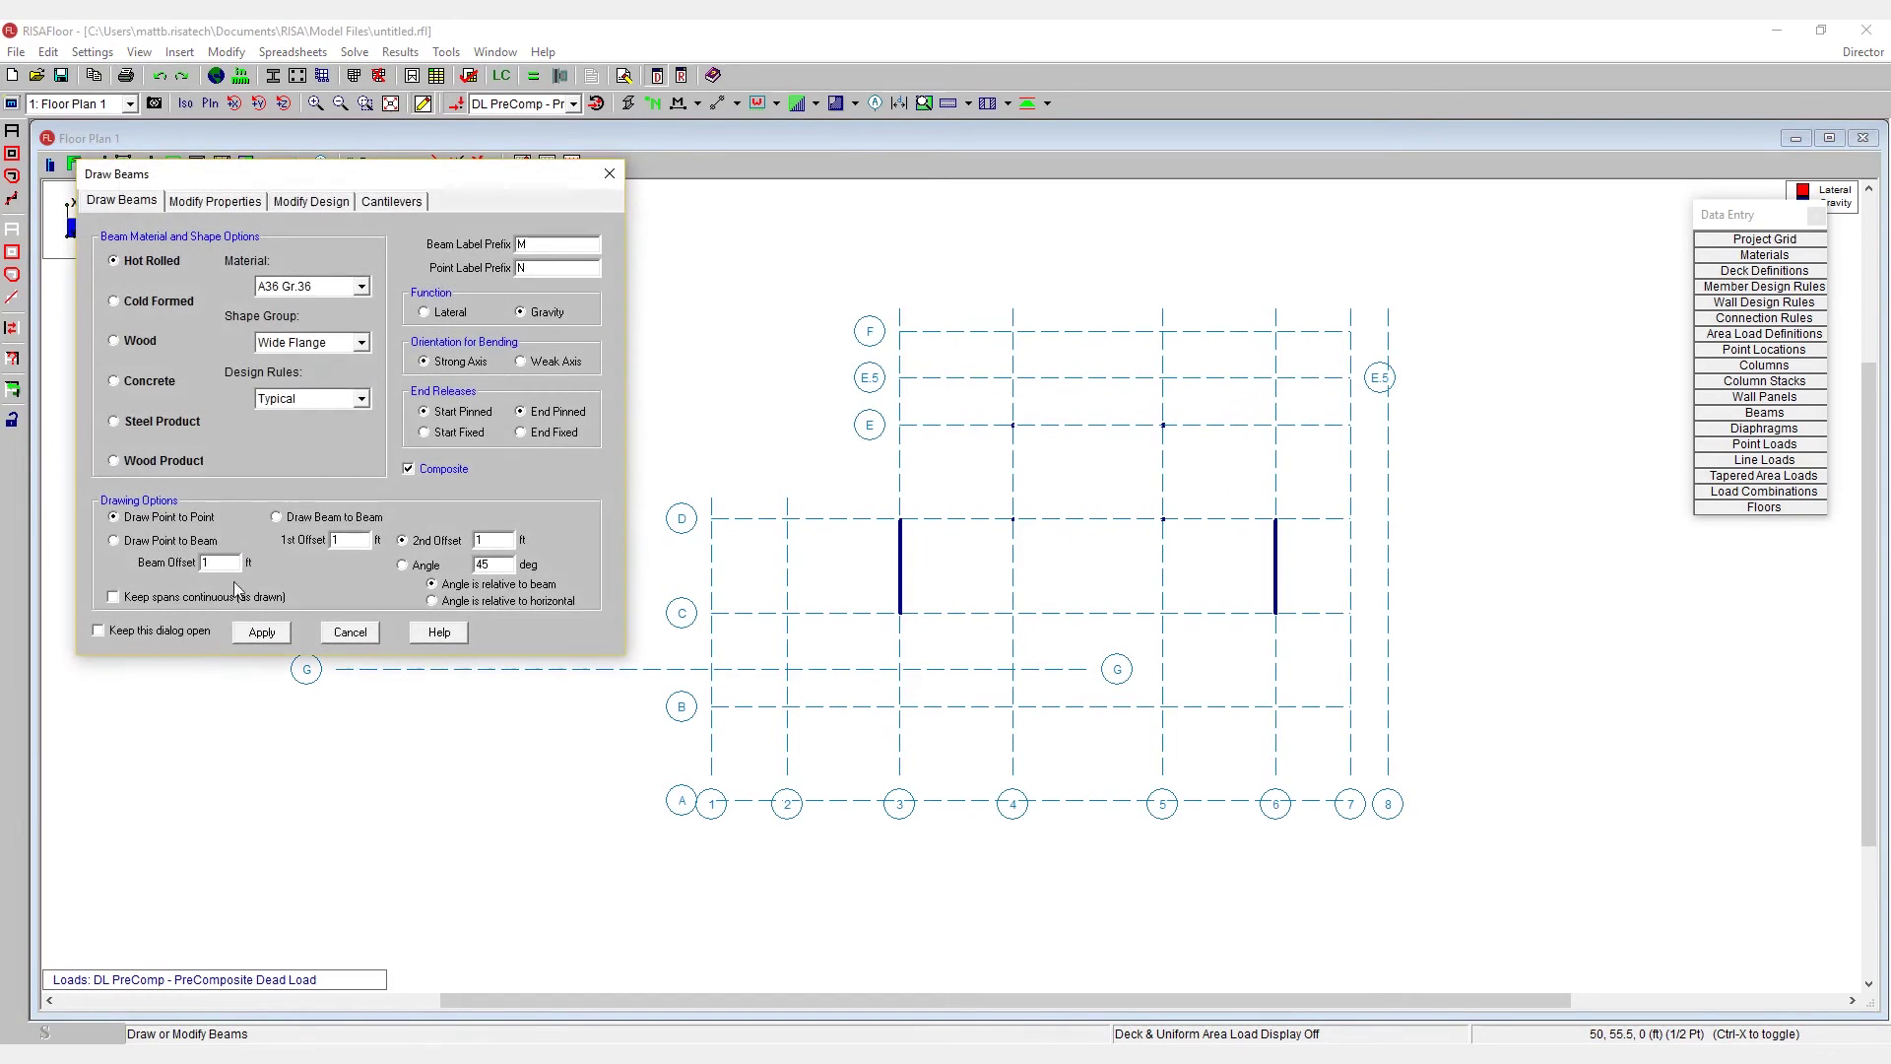
pyautogui.click(266, 626)
pyautogui.moveTo(988, 571); pyautogui.dragTo(1285, 378)
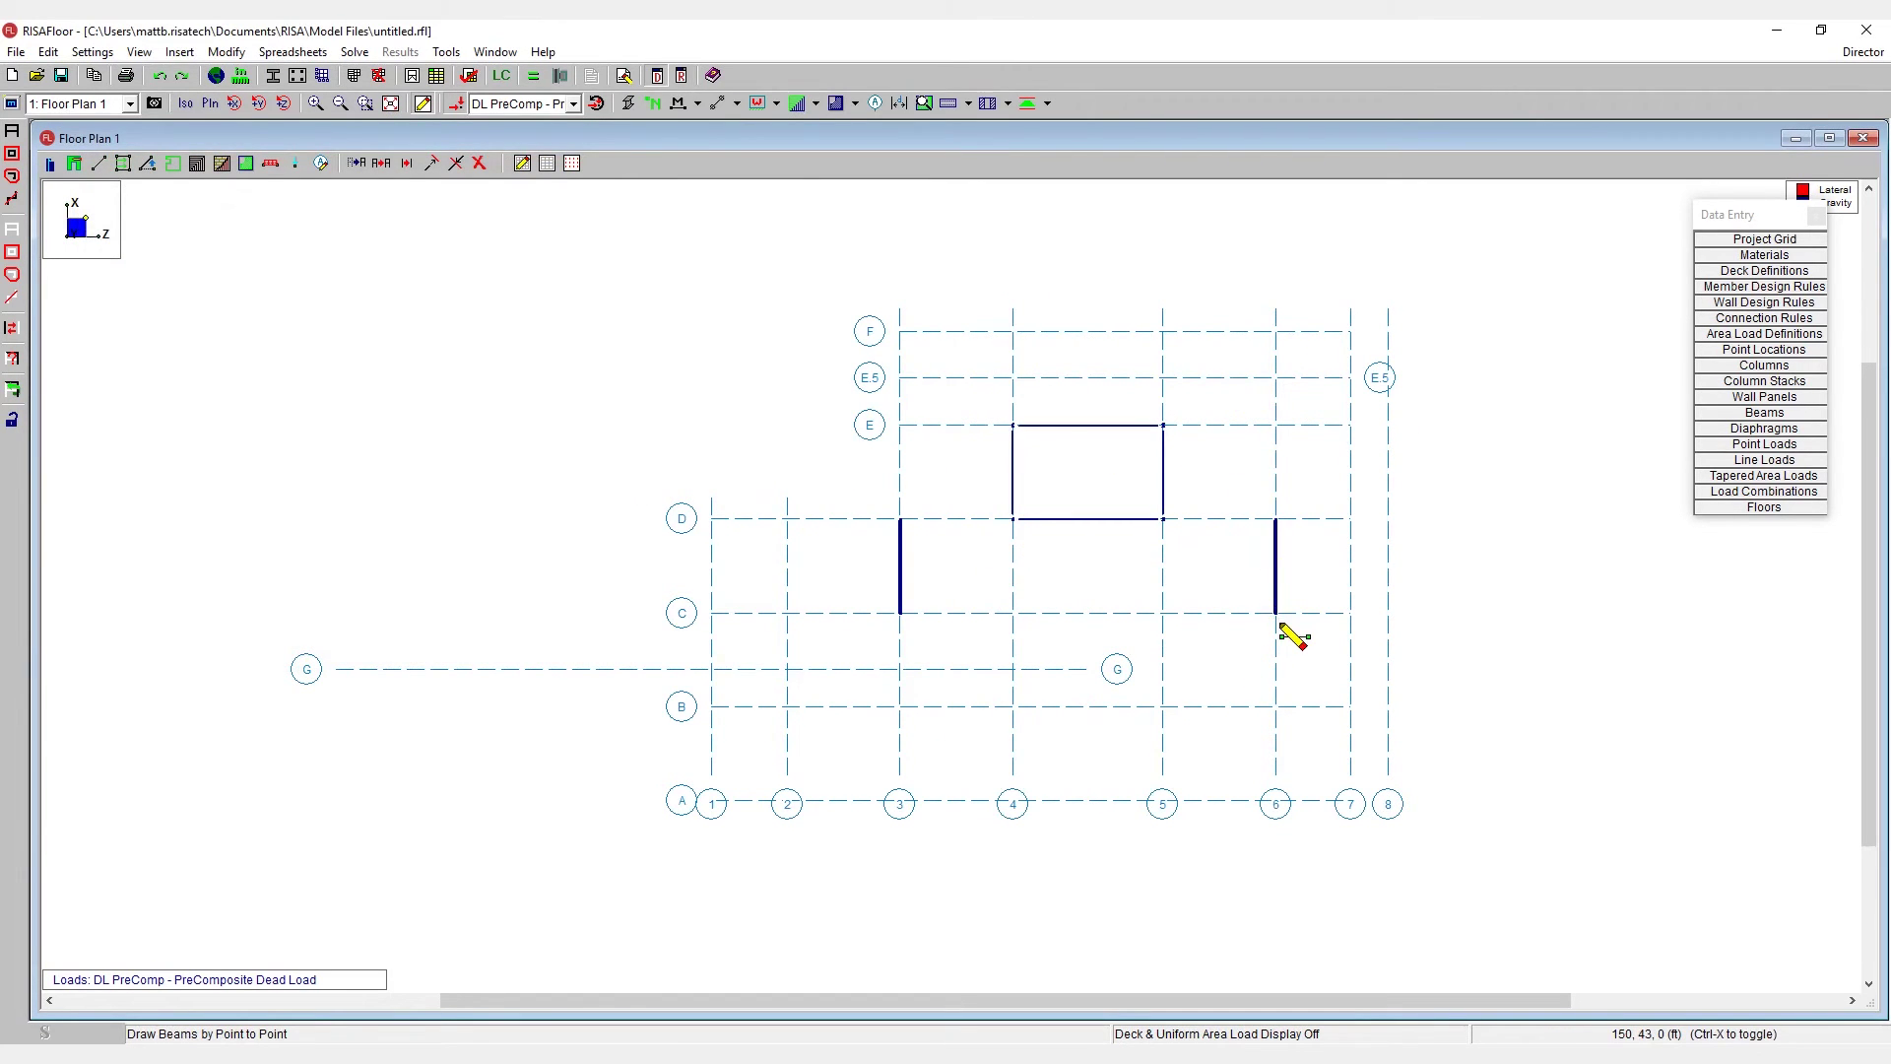
pyautogui.rightClick(1196, 522)
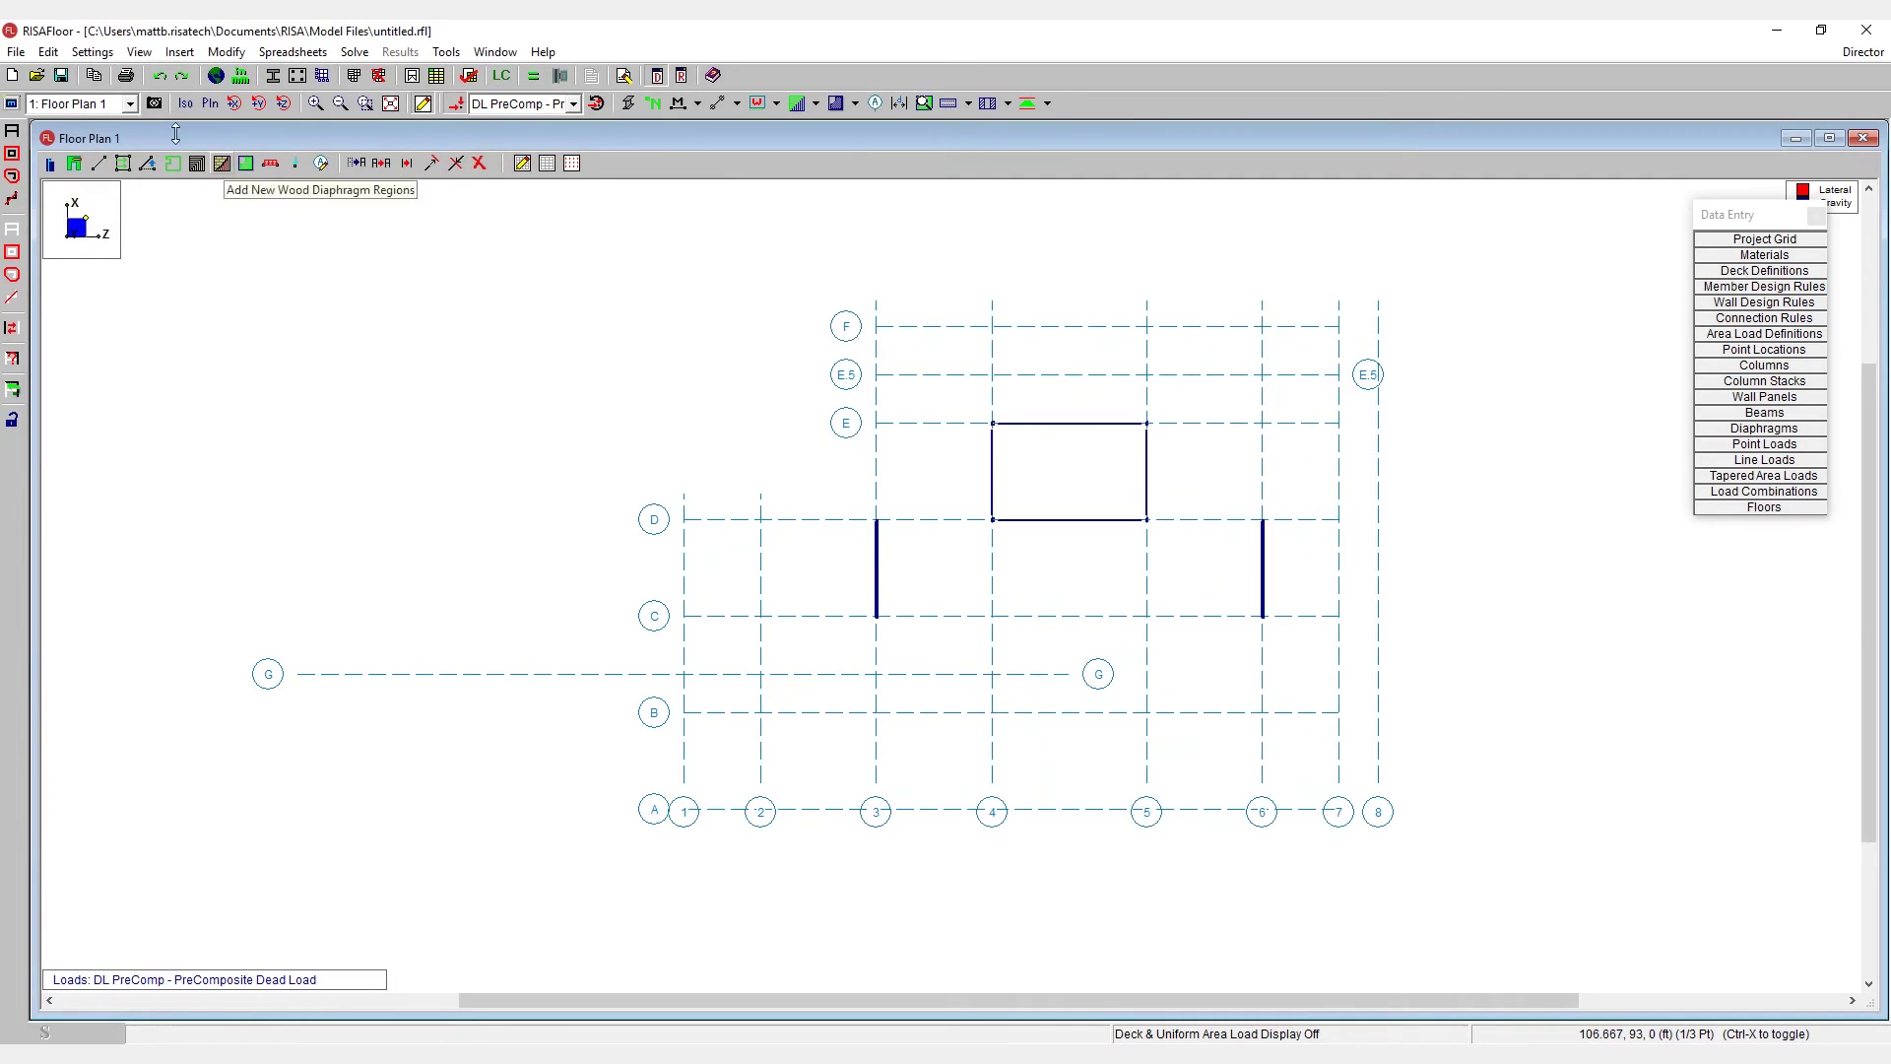
# - Switch to the Full Model 3D view and review the Column Stacks table
pyautogui.click(94, 130)
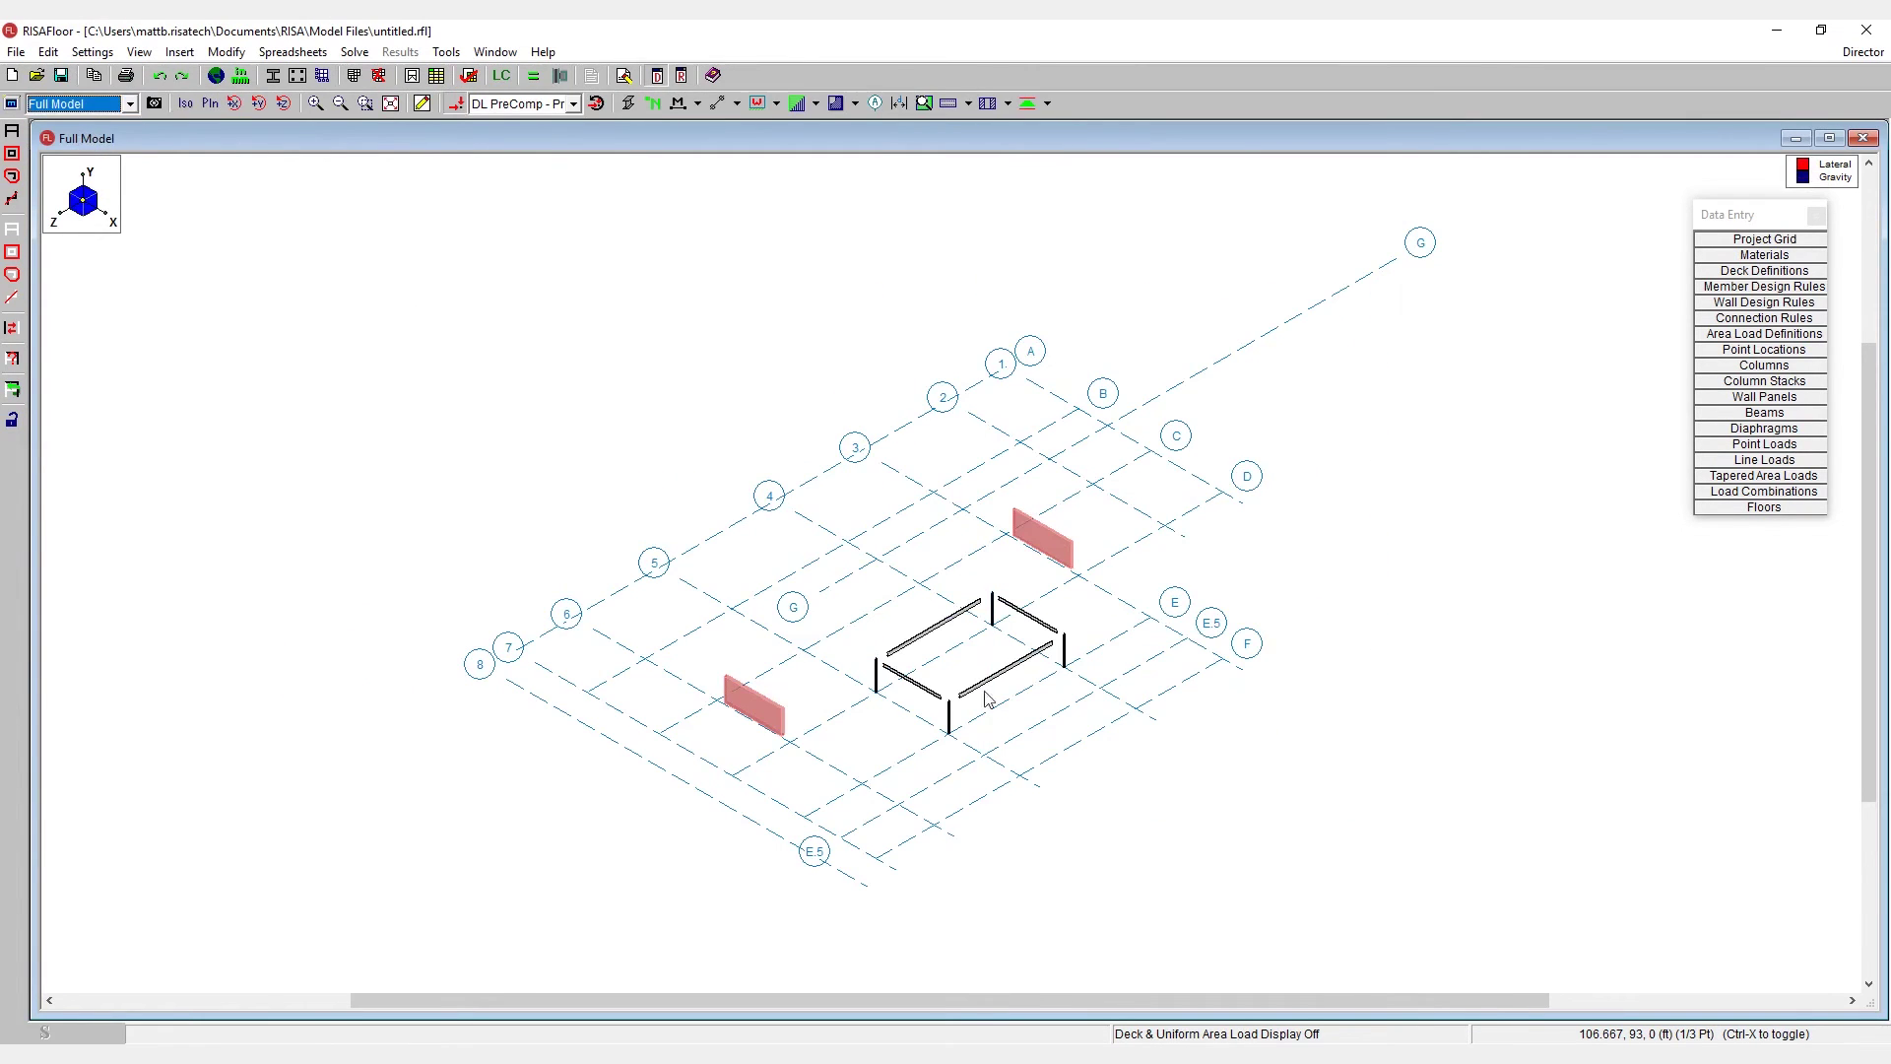
pyautogui.scroll(3, 1105, 745)
pyautogui.scroll(-3, 963, 684)
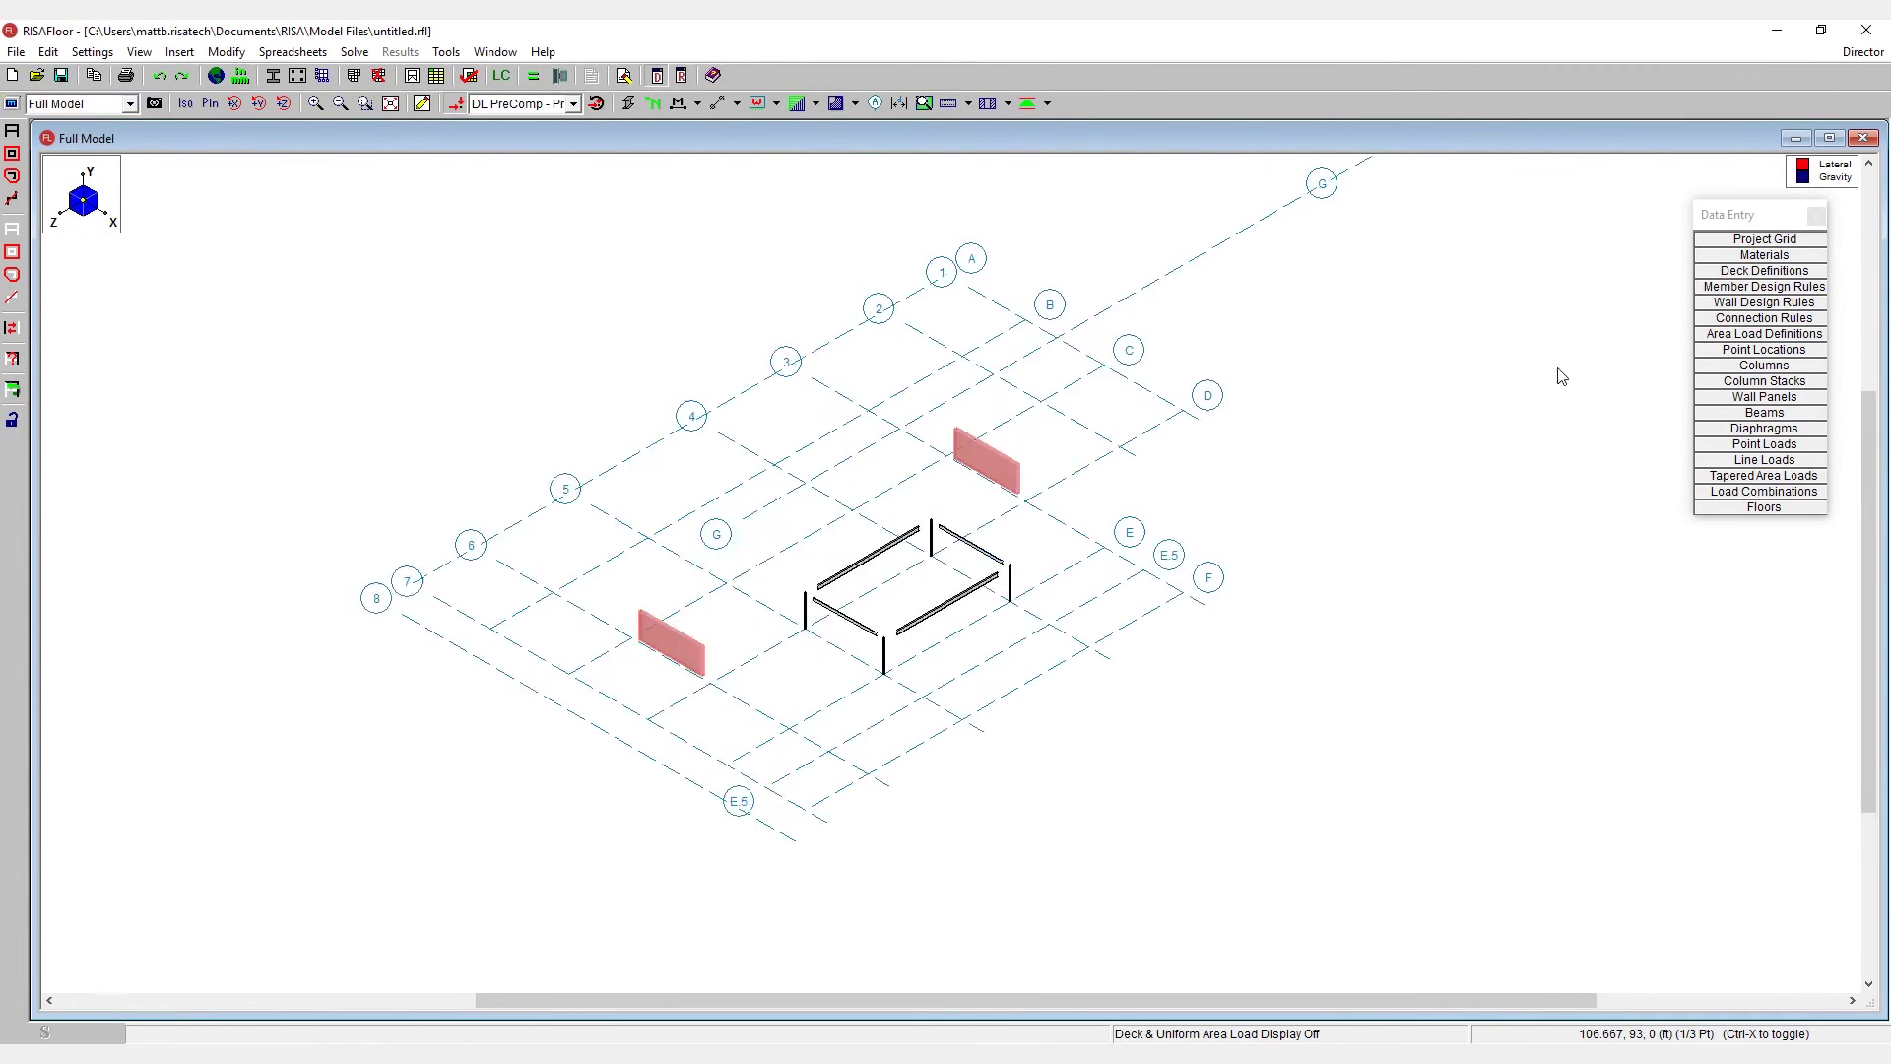
pyautogui.click(1777, 383)
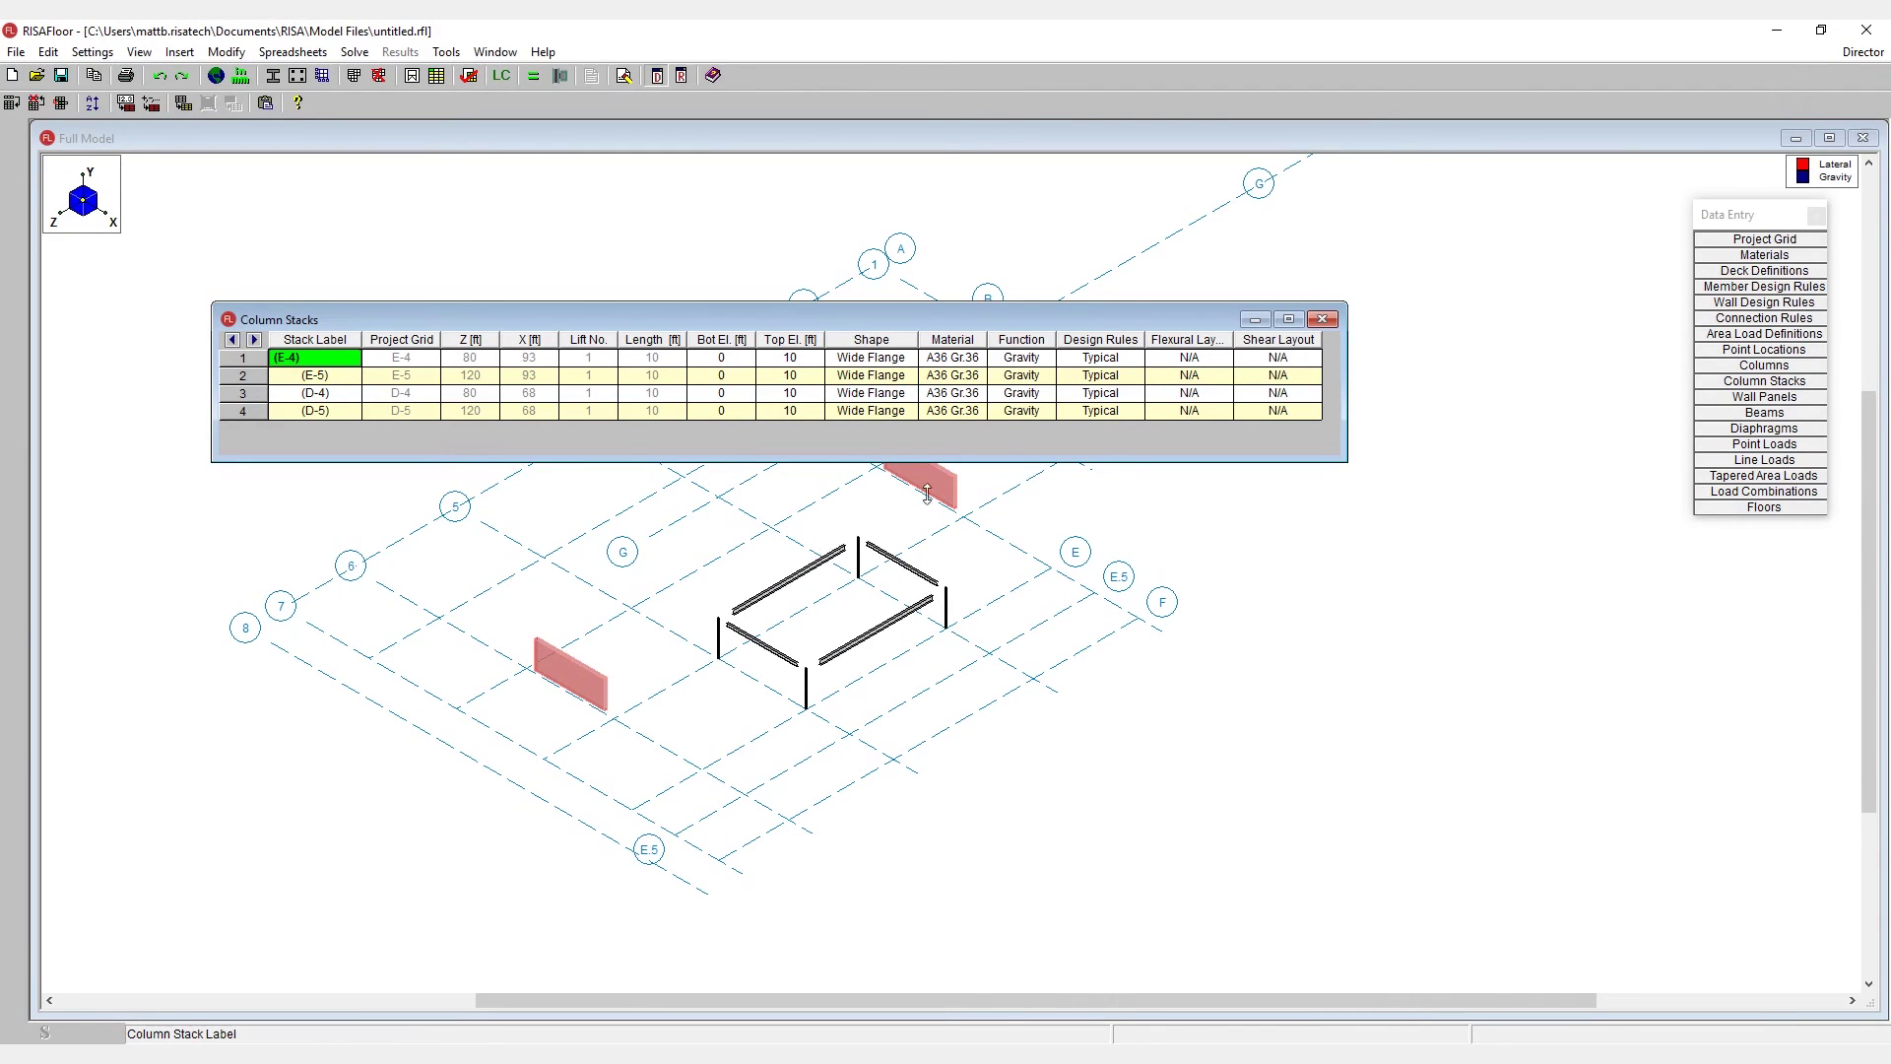
pyautogui.click(1322, 319)
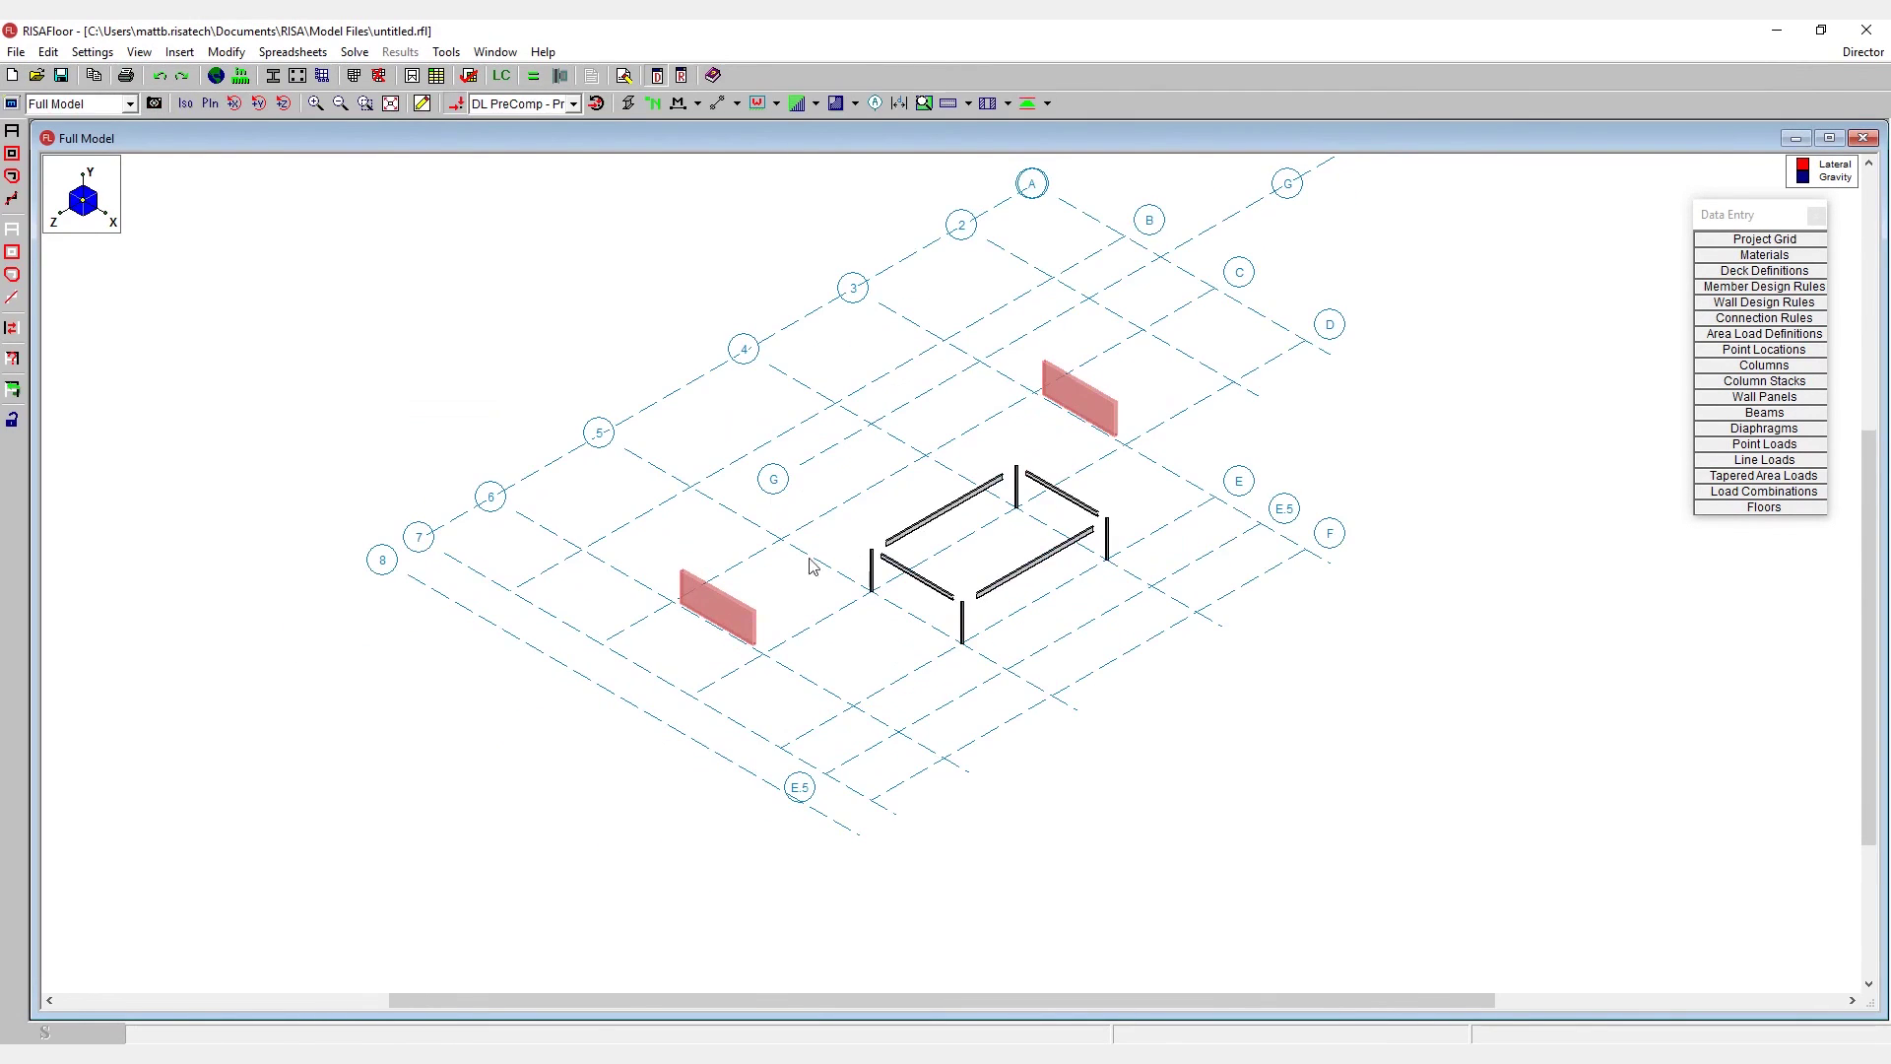